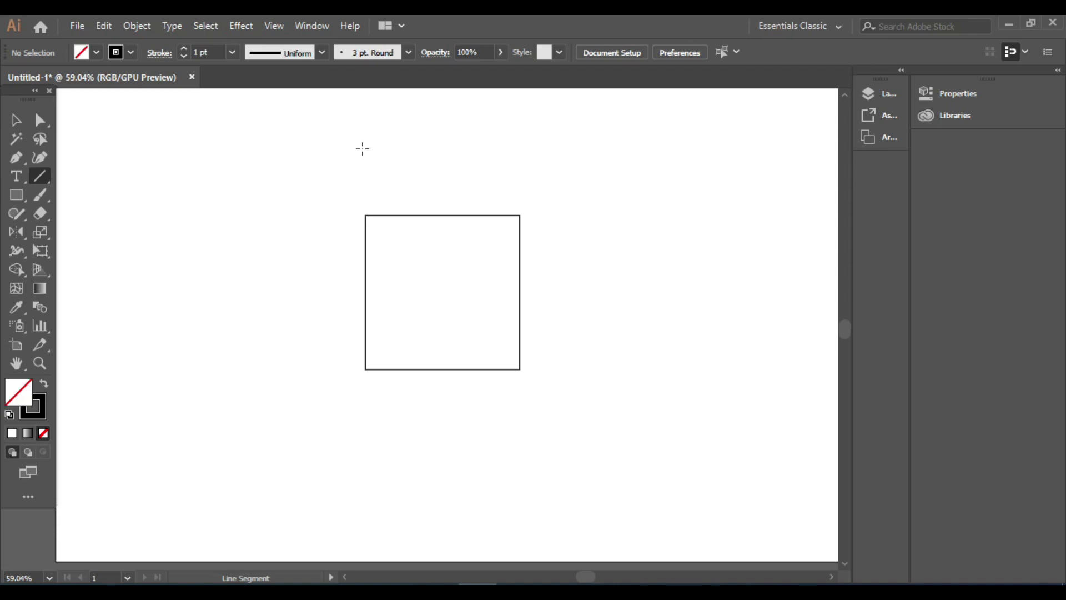
# - Draw a vertical line just outside the square's left edge, extending above and below the square
pyautogui.moveTo(362, 148); pyautogui.dragTo(413, 453)
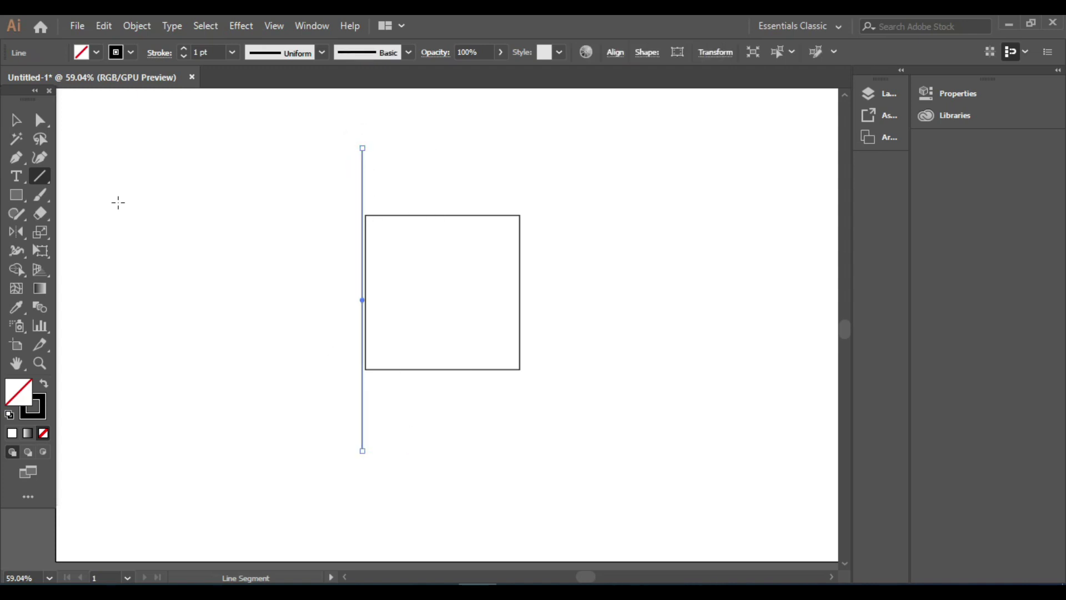
pyautogui.click(15, 120)
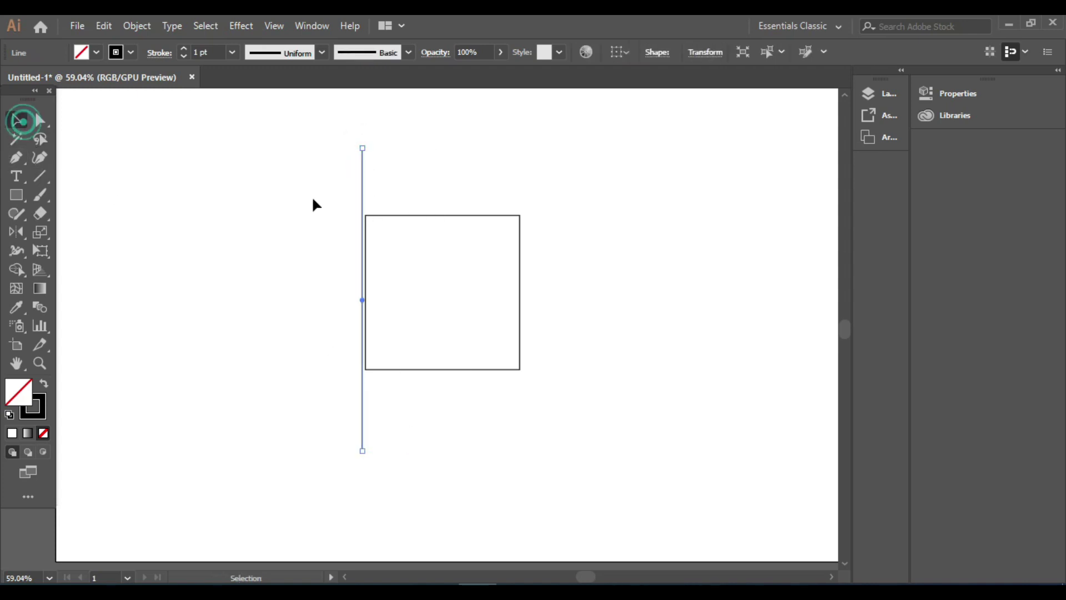
pyautogui.click(418, 253)
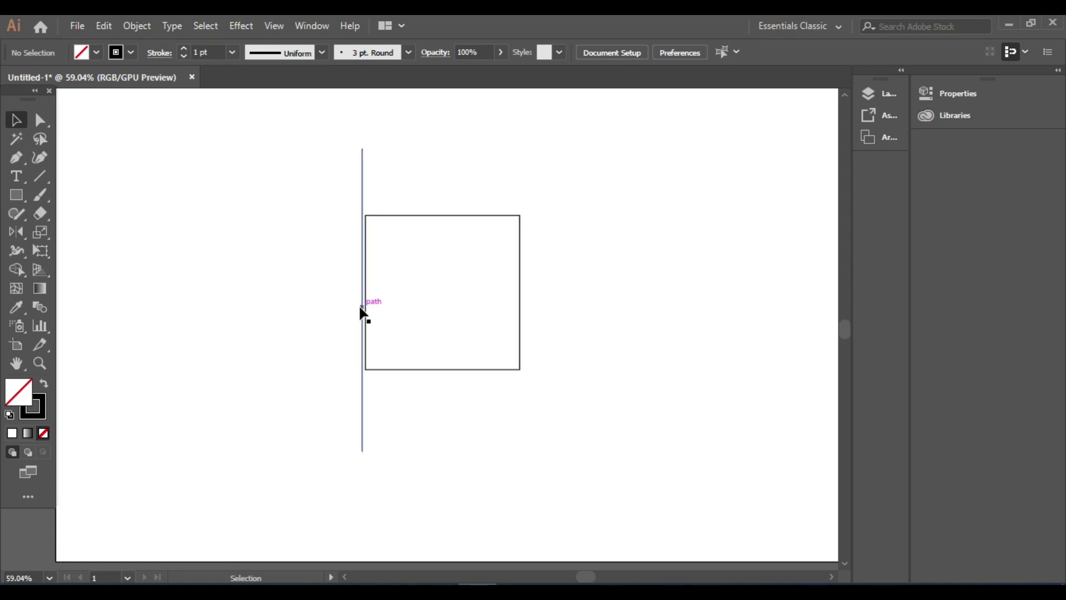
# - Copy the vertical line a short distance to the left and repeat the copy to make seven evenly spaced lines
pyautogui.moveTo(359, 305); pyautogui.dragTo(354, 307)
pyautogui.hotkey('ctrl', 'd')
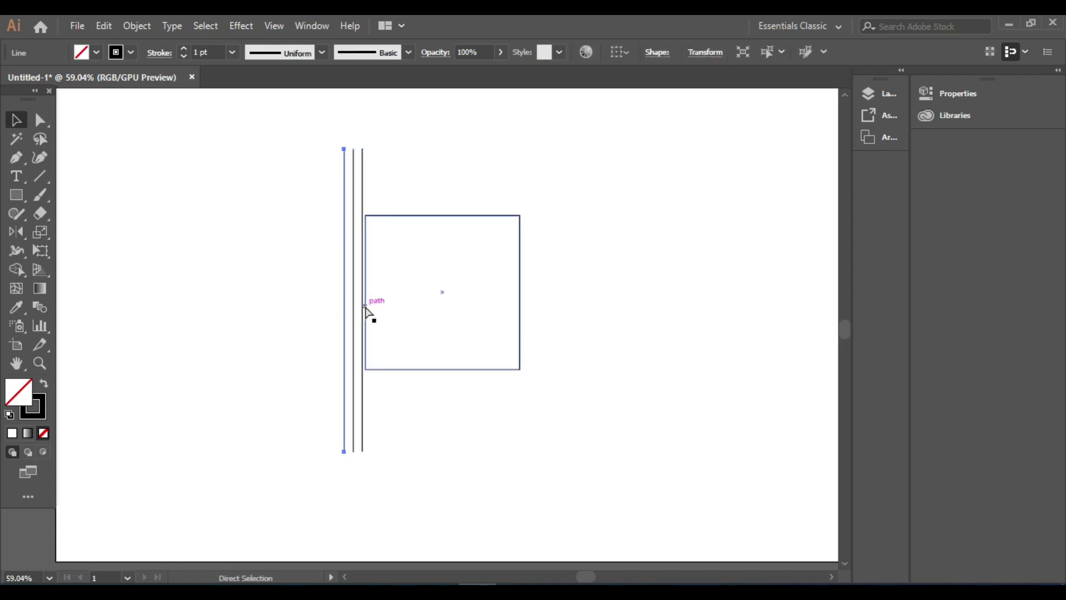
pyautogui.hotkey('ctrl', 'd')
pyautogui.hotkey('ctrl', 'd')
pyautogui.hotkey('ctrl', 'd')
pyautogui.hotkey('ctrl', 'd')
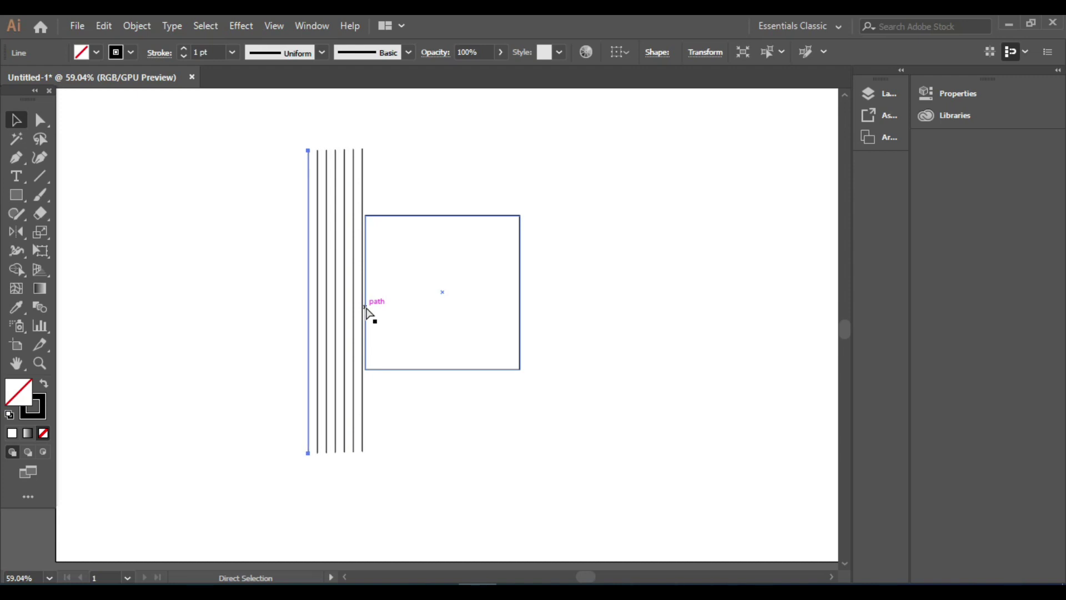
# - Select all seven vertical lines and align their top ends
pyautogui.press('v')
pyautogui.moveTo(252, 136); pyautogui.dragTo(405, 178)
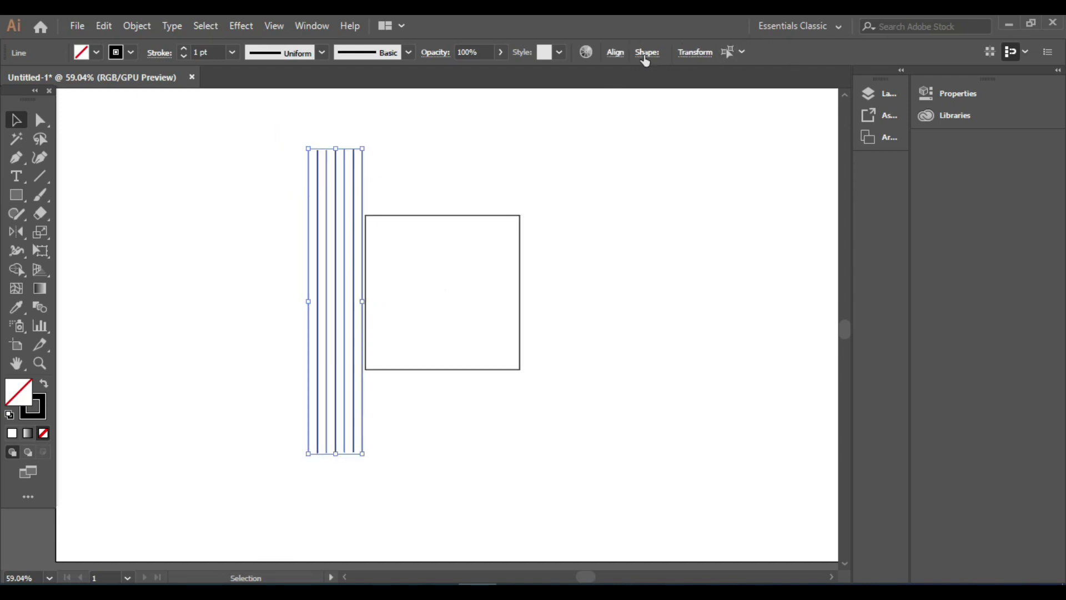
pyautogui.click(616, 56)
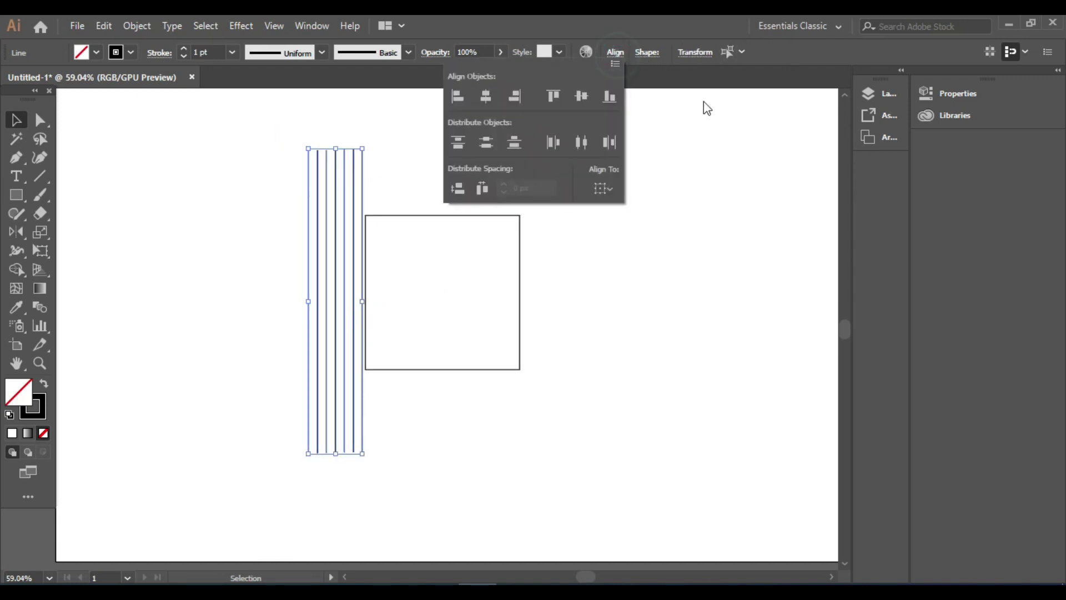
pyautogui.click(554, 95)
# - Stretch the seven vertical lines slightly downward and group them
pyautogui.moveTo(336, 451); pyautogui.dragTo(336, 470)
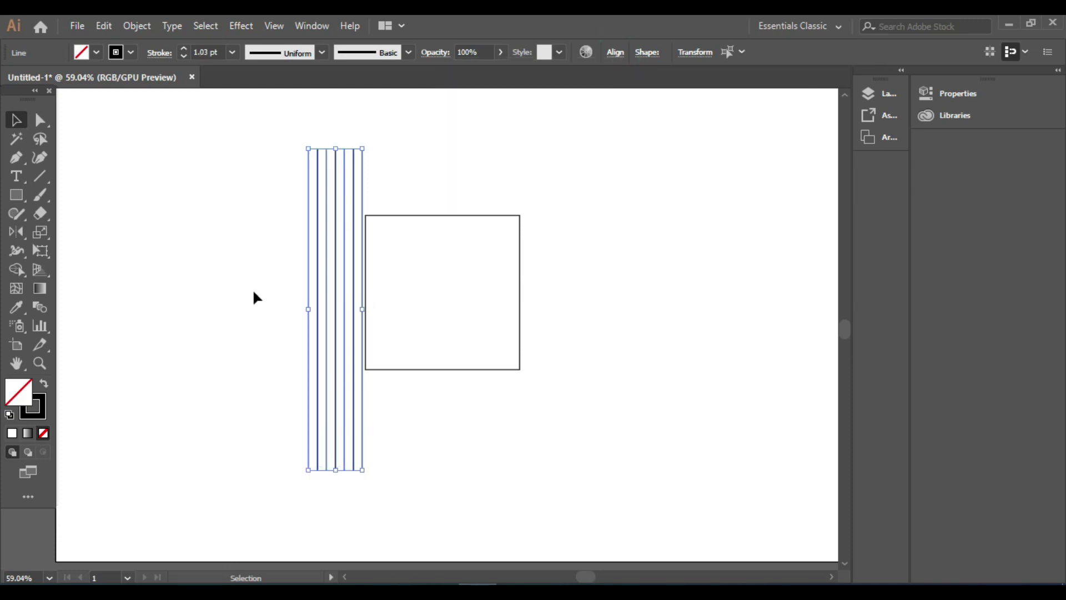
pyautogui.rightClick(338, 323)
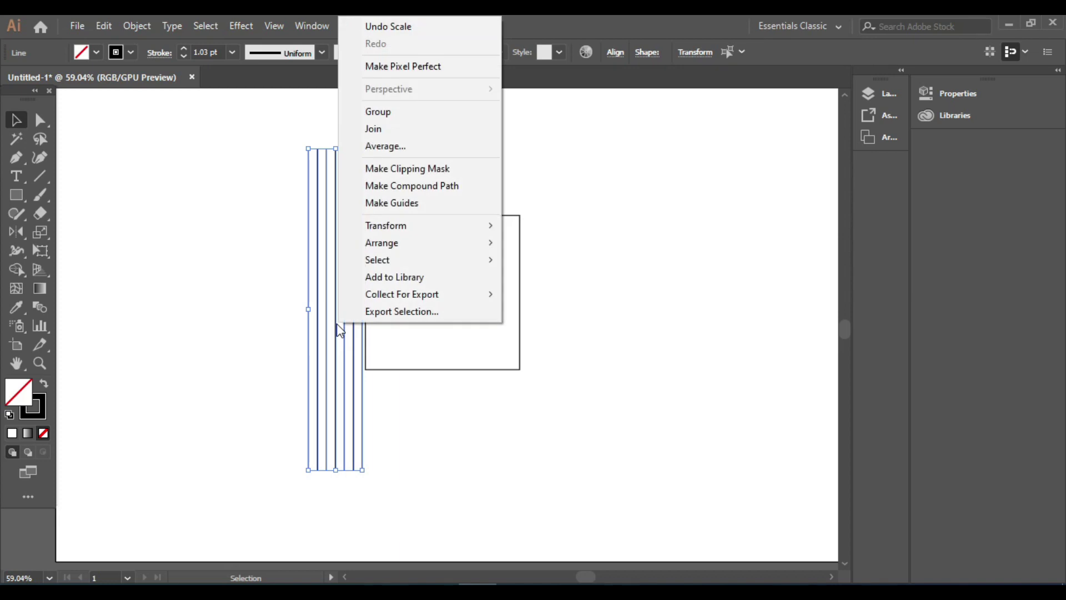
pyautogui.click(394, 116)
# - Nudge the line group to the right until its middle lines straddle the square's left edge
pyautogui.press('Right')
pyautogui.press('Right')
pyautogui.press('Right')
pyautogui.press('Right')
pyautogui.press('Right')
pyautogui.press('Right')
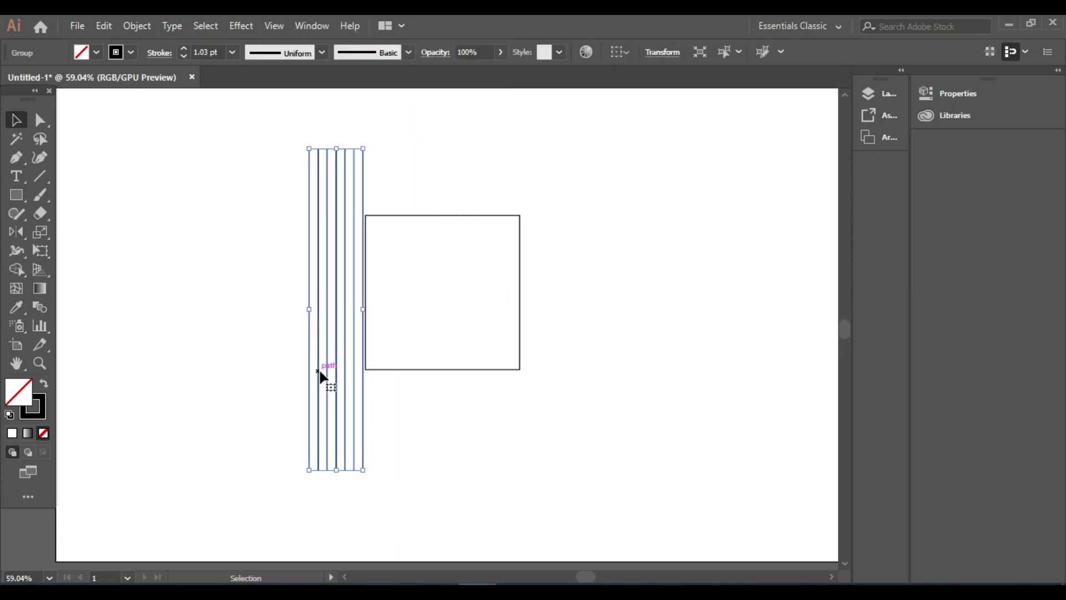
pyautogui.press('Right')
pyautogui.press('Right')
pyautogui.press('Right')
pyautogui.press('Right')
pyautogui.press('Right')
pyautogui.press('Right')
pyautogui.press('Right')
pyautogui.press('Right')
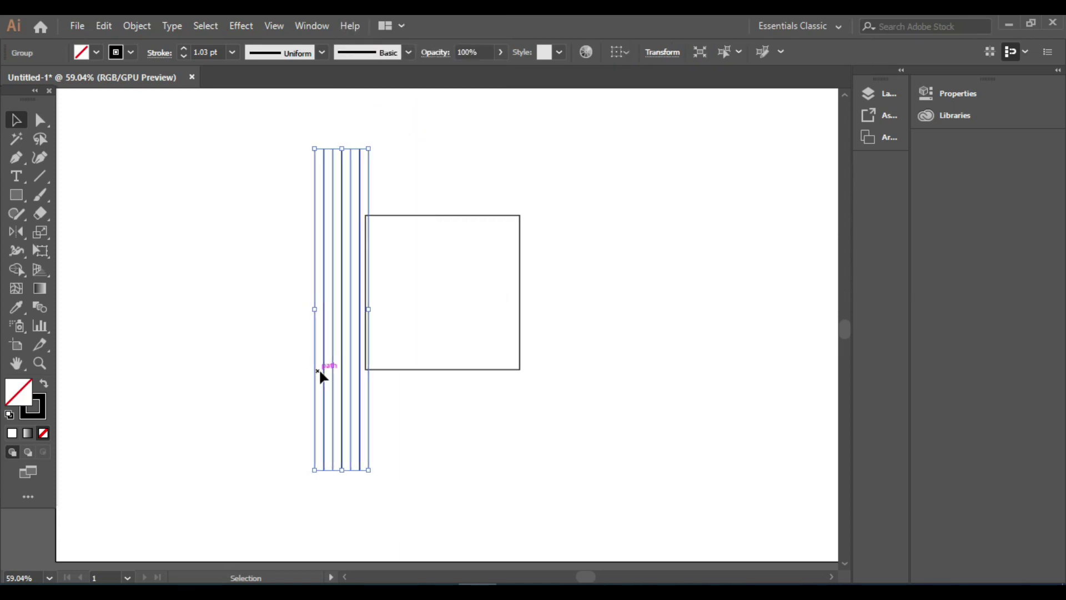
pyautogui.press('Right')
pyautogui.press('Right')
pyautogui.press('Right')
pyautogui.press('Right')
pyautogui.press('Right')
pyautogui.press('Right')
pyautogui.press('Right')
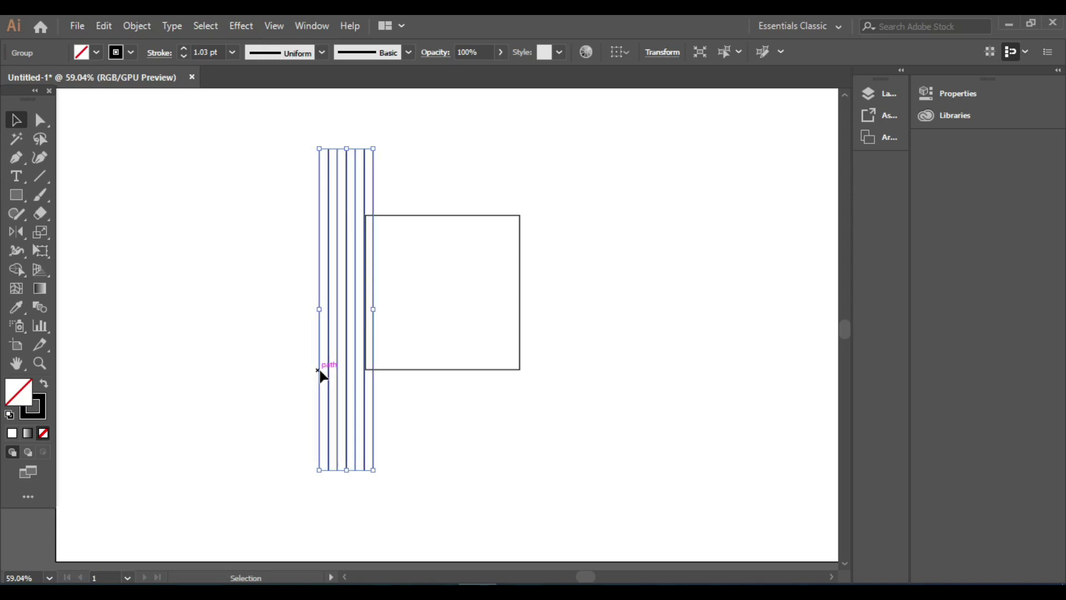
pyautogui.press('Right')
pyautogui.press('Right')
pyautogui.press('Right')
pyautogui.press('Right')
pyautogui.press('Right')
pyautogui.press('Right')
pyautogui.press('Right')
pyautogui.press('Right')
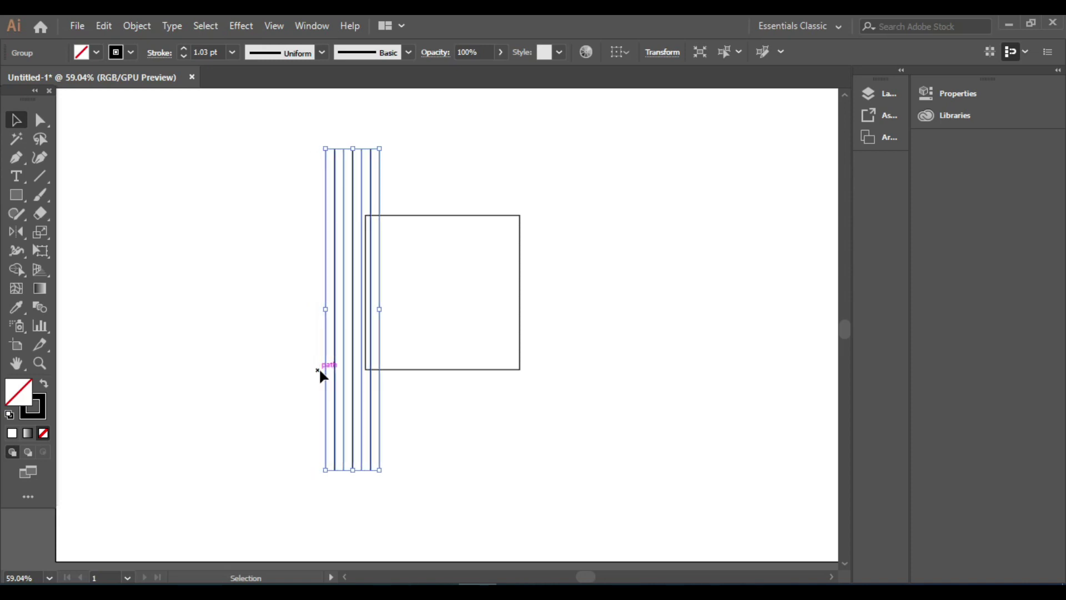
pyautogui.press('Left')
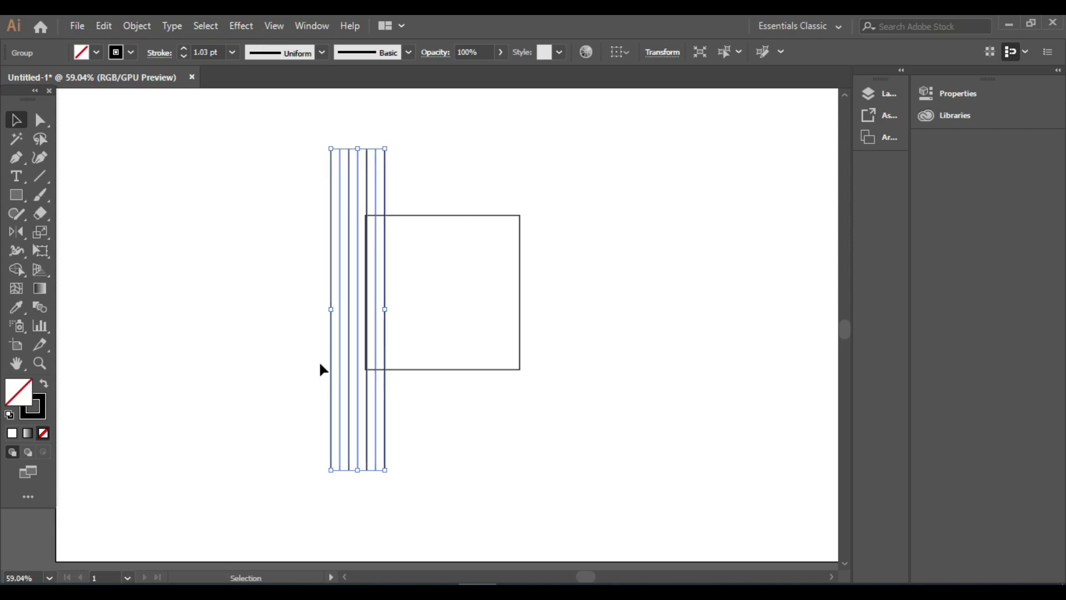
pyautogui.click(605, 283)
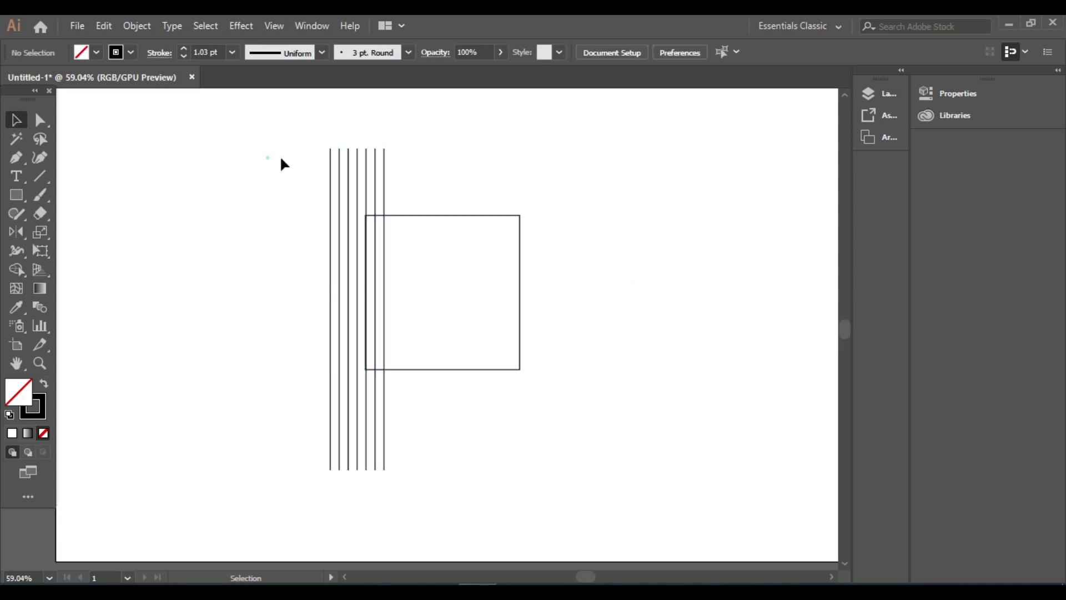
# - Duplicate the line group onto the square's right edge and align both groups by their vertical centers
pyautogui.moveTo(267, 158); pyautogui.dragTo(479, 182)
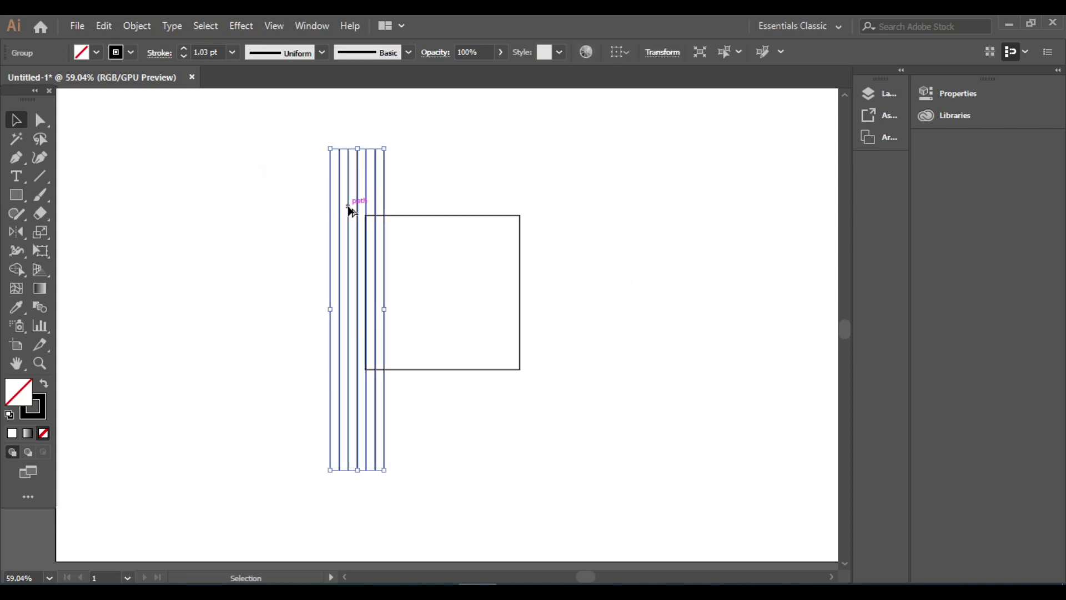
pyautogui.moveTo(348, 209); pyautogui.dragTo(521, 212)
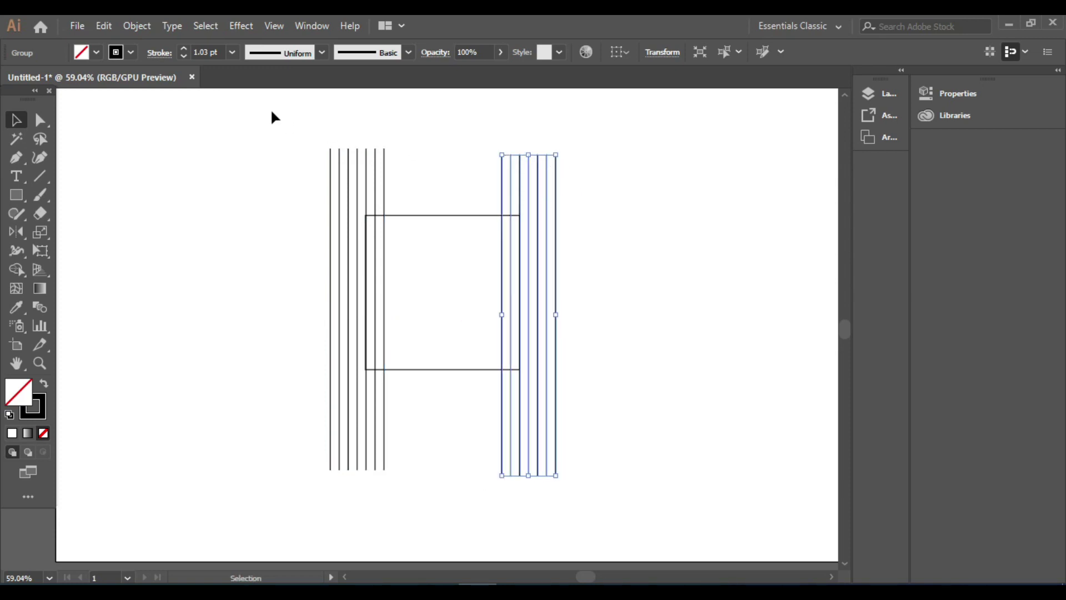
pyautogui.moveTo(271, 111); pyautogui.dragTo(361, 159)
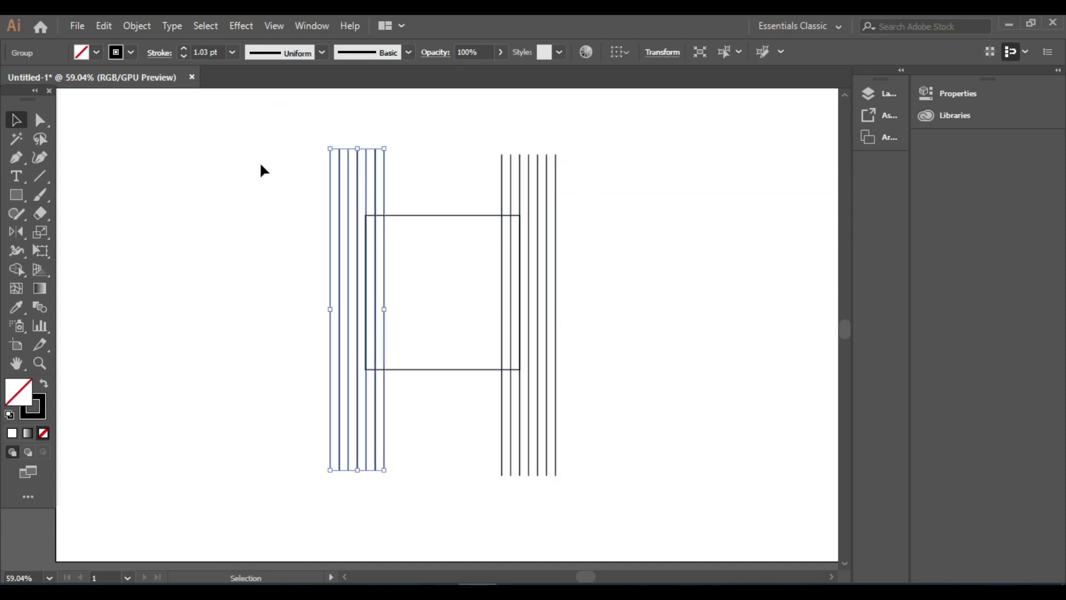
pyautogui.moveTo(261, 165); pyautogui.dragTo(575, 166)
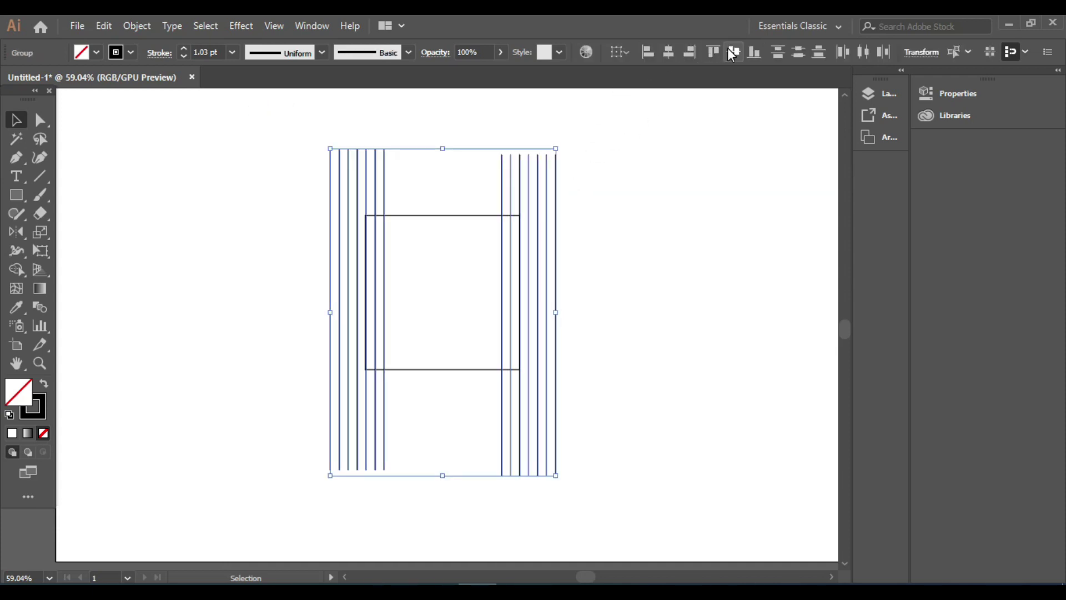
pyautogui.click(732, 51)
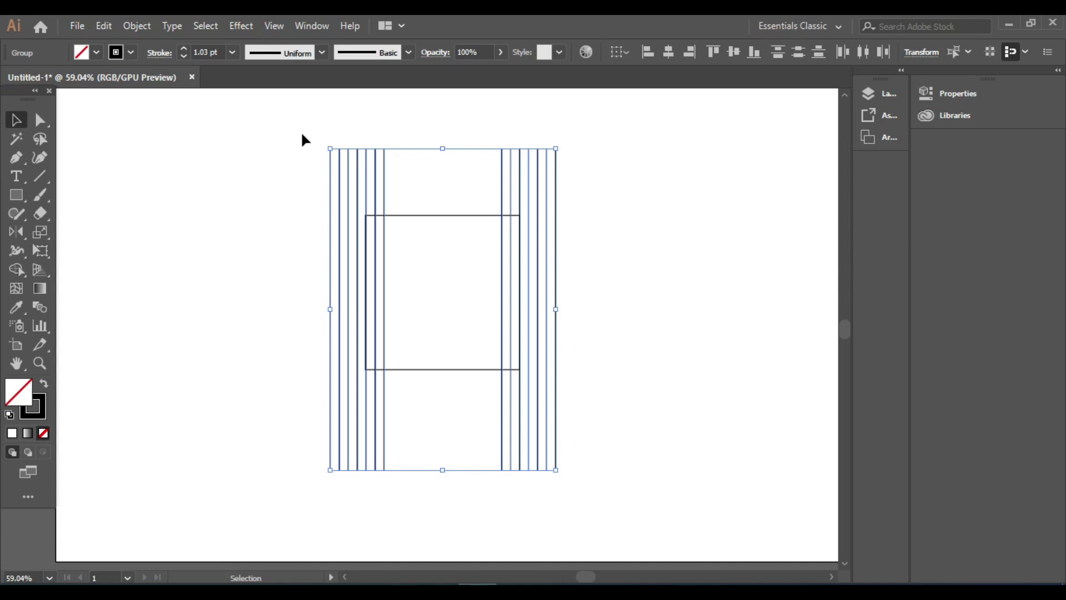
# - Copy and paste the two vertical line groups, and rotate the pasted pair 90° to run horizontally
pyautogui.click(109, 27)
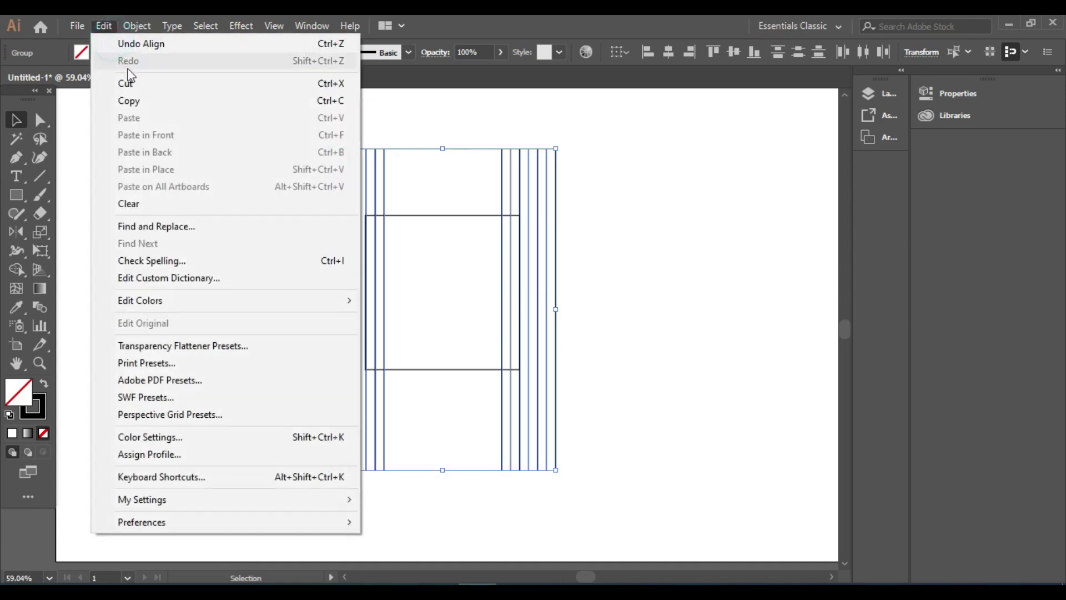
pyautogui.click(146, 108)
pyautogui.click(112, 25)
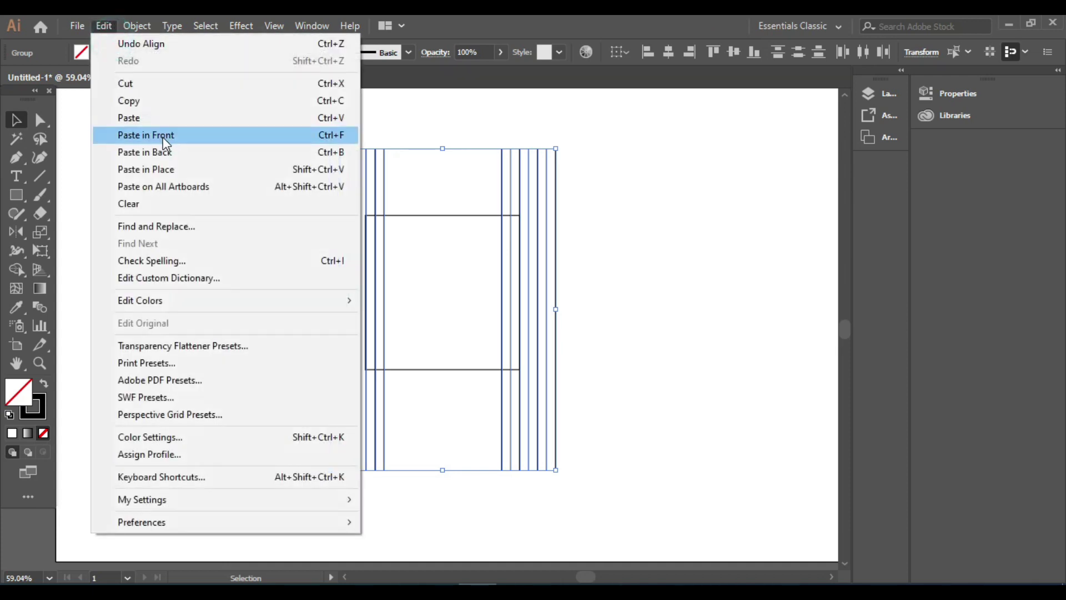
pyautogui.click(166, 119)
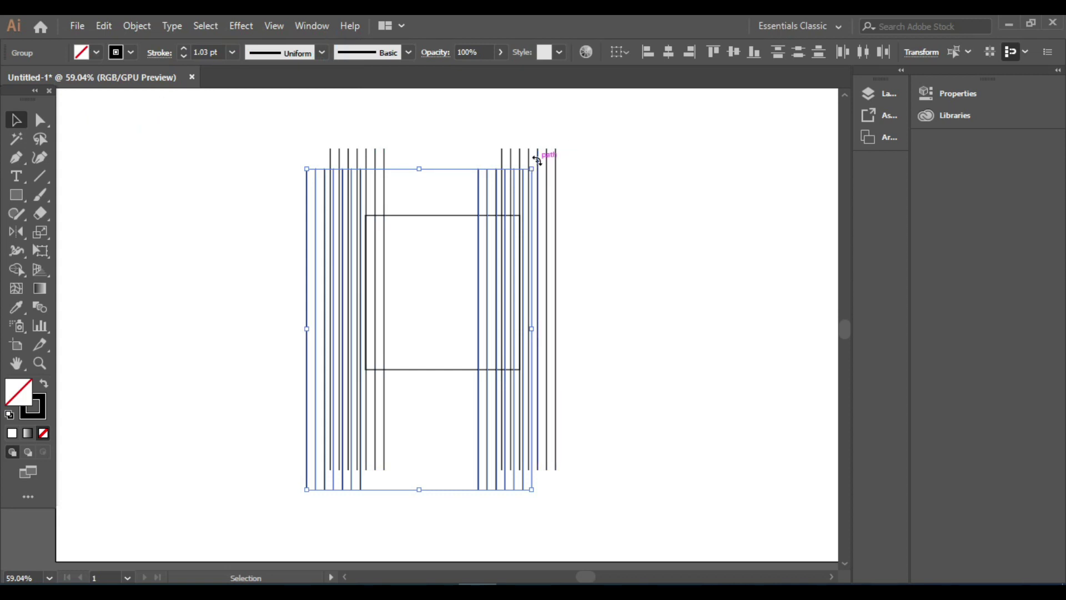
pyautogui.moveTo(536, 160); pyautogui.dragTo(640, 401)
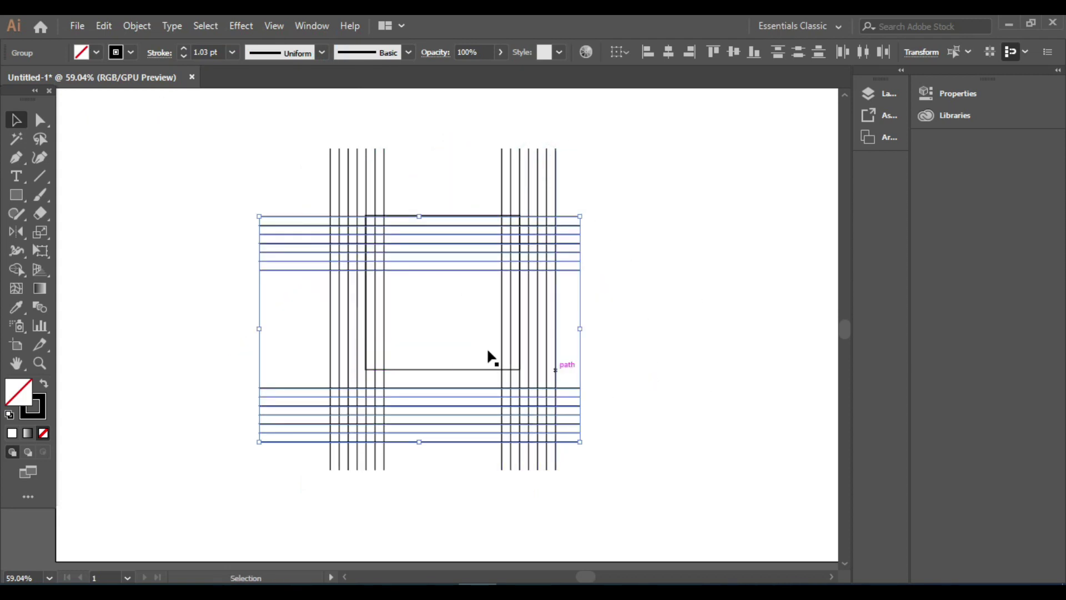
# - Move both horizontal line groups up so they straddle the square's top and bottom edges
pyautogui.click(428, 261)
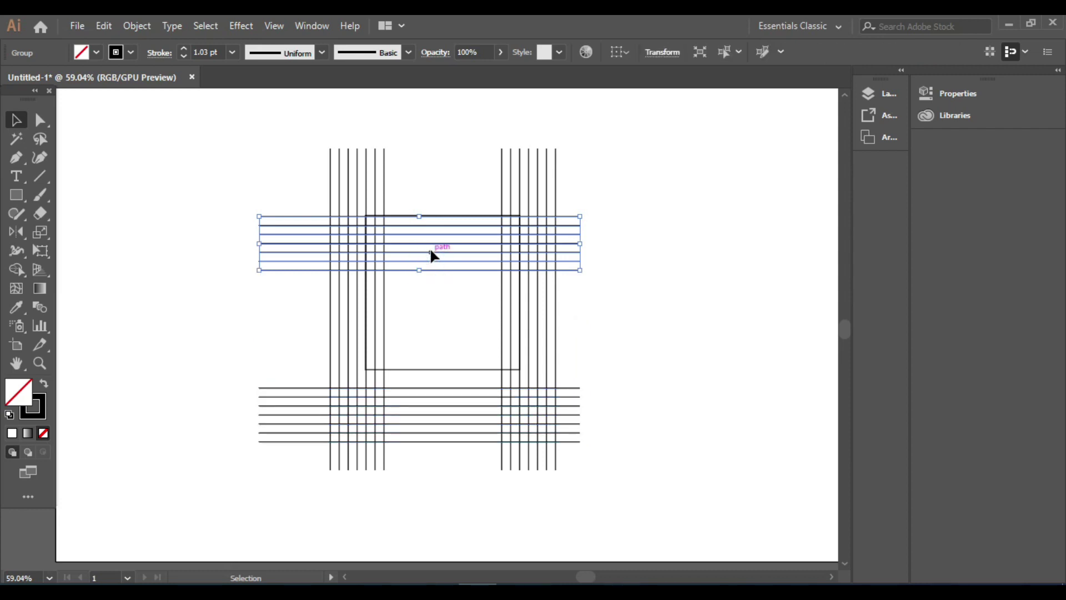
pyautogui.moveTo(231, 193); pyautogui.dragTo(324, 457)
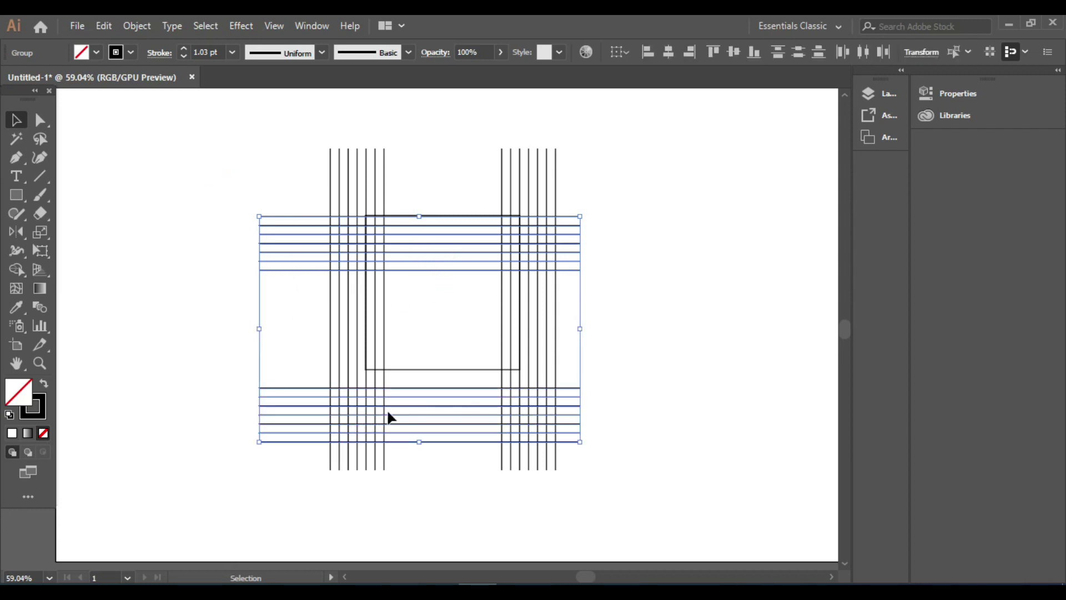
pyautogui.hotkey('shift', 'Up')
pyautogui.hotkey('shift', 'Up')
pyautogui.hotkey('shift', 'Up')
pyautogui.hotkey('shift', 'Up')
pyautogui.hotkey('shift', 'Up')
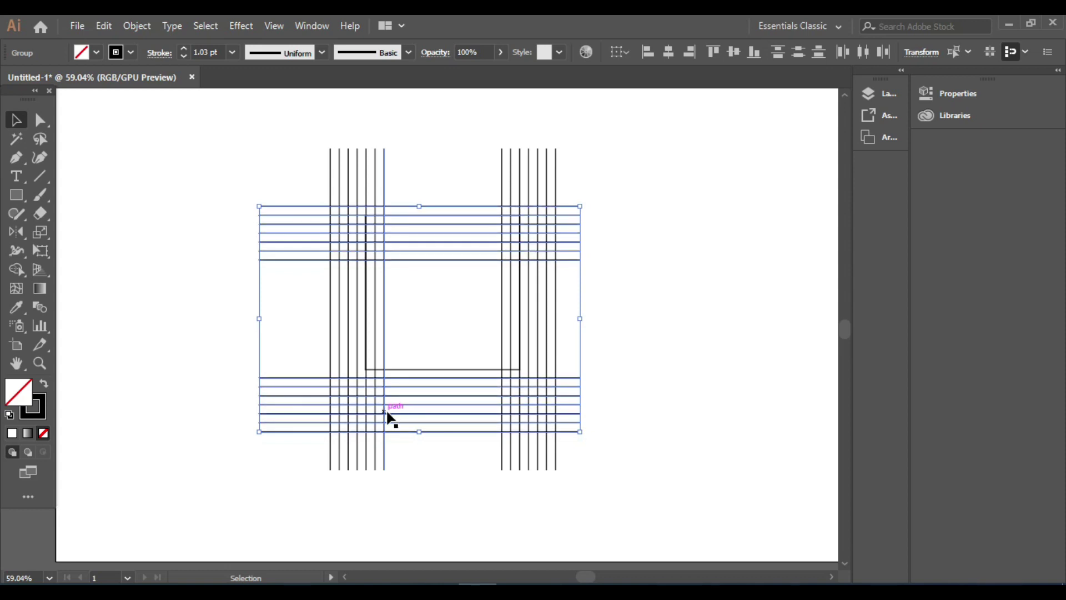
pyautogui.press('Up')
pyautogui.press('Up')
pyautogui.press('Up')
pyautogui.press('Up')
pyautogui.press('Up')
pyautogui.press('Up')
pyautogui.press('Up')
pyautogui.press('Up')
pyautogui.press('Up')
pyautogui.press('Up')
pyautogui.press('Up')
pyautogui.press('Up')
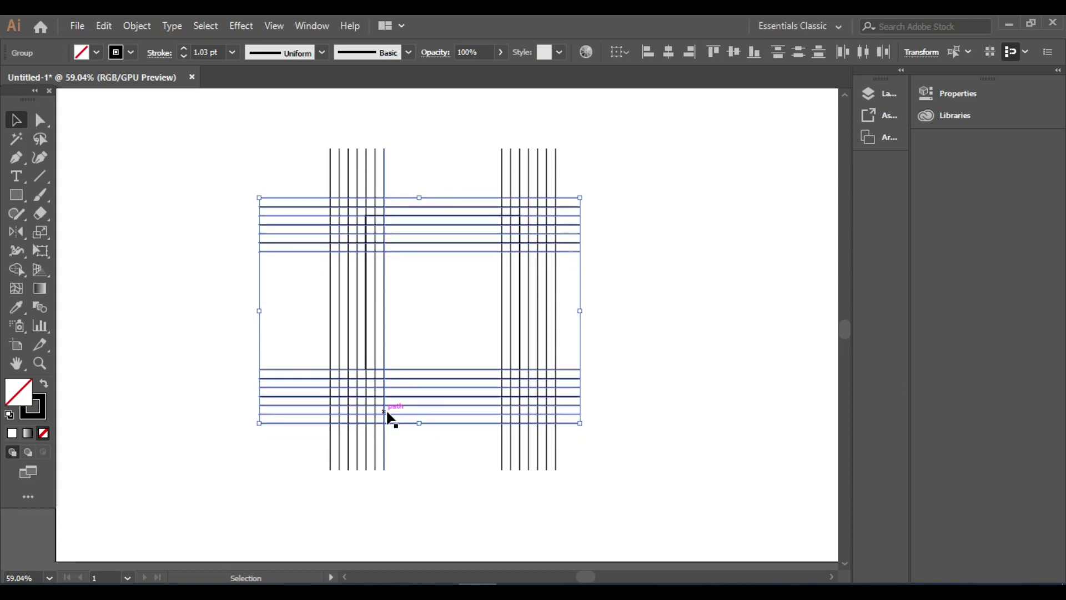
pyautogui.press('Up')
pyautogui.press('Up')
pyautogui.press('Up')
pyautogui.press('Up')
pyautogui.press('Up')
pyautogui.press('Up')
pyautogui.press('Up')
pyautogui.press('Up')
pyautogui.press('Up')
pyautogui.press('Up')
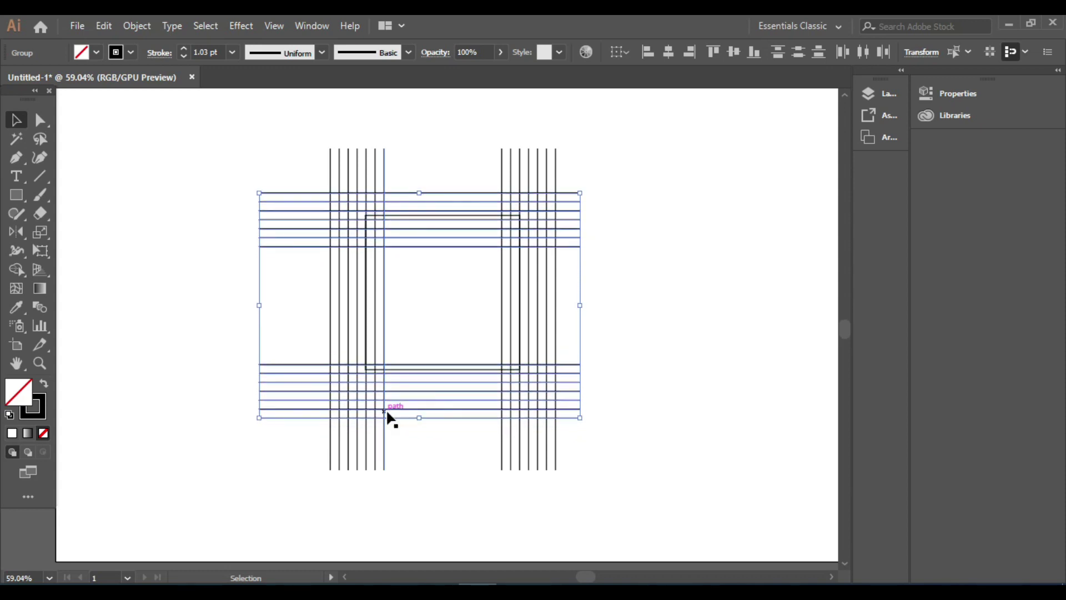
pyautogui.press('Up')
pyautogui.press('Up')
pyautogui.press('Up')
pyautogui.press('Up')
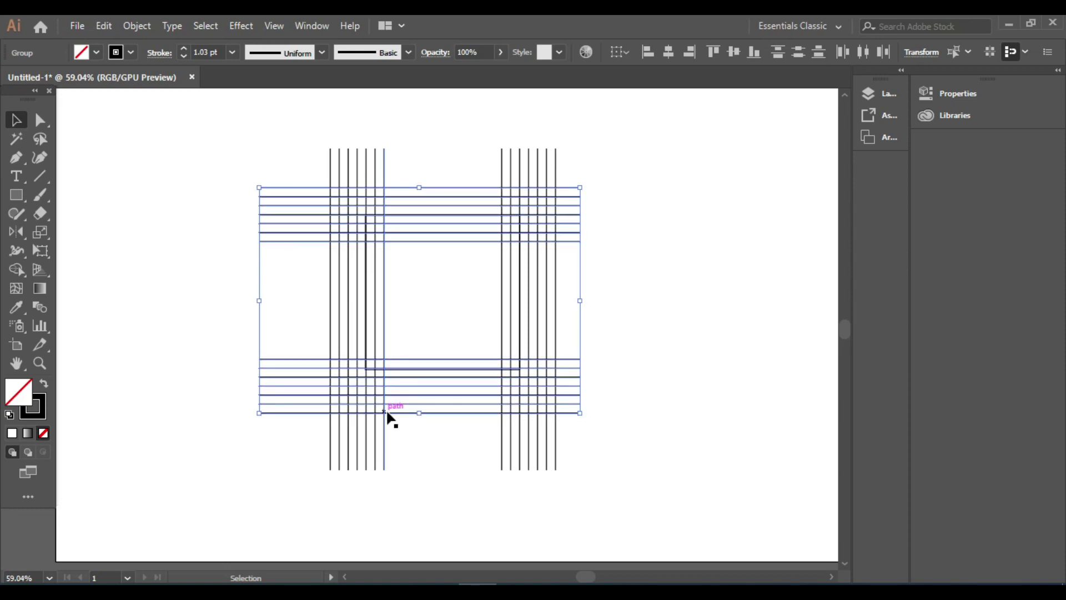
pyautogui.press('Up')
pyautogui.press('Up')
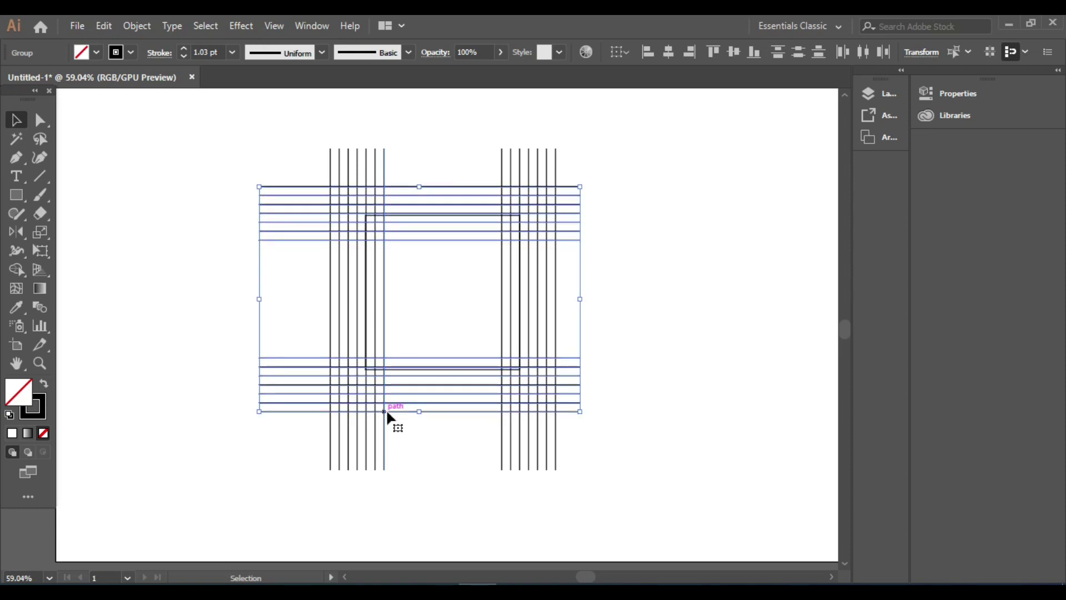
pyautogui.moveTo(386, 410); pyautogui.dragTo(387, 404)
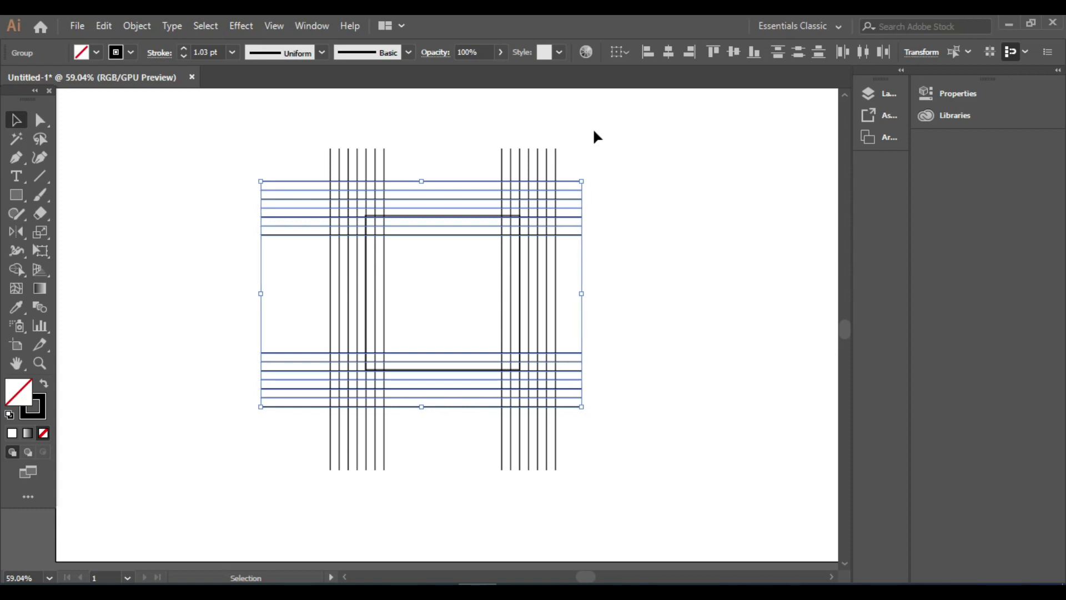
# - Nudge the two horizontal line groups to the right across the square and the vertical groups
pyautogui.press('Right')
pyautogui.press('Right')
pyautogui.press('Right')
pyautogui.press('Right')
pyautogui.press('Right')
pyautogui.press('Right')
pyautogui.press('Right')
pyautogui.press('Right')
pyautogui.press('Right')
pyautogui.press('Right')
pyautogui.press('Right')
pyautogui.press('Right')
pyautogui.press('Right')
pyautogui.press('Right')
pyautogui.press('Right')
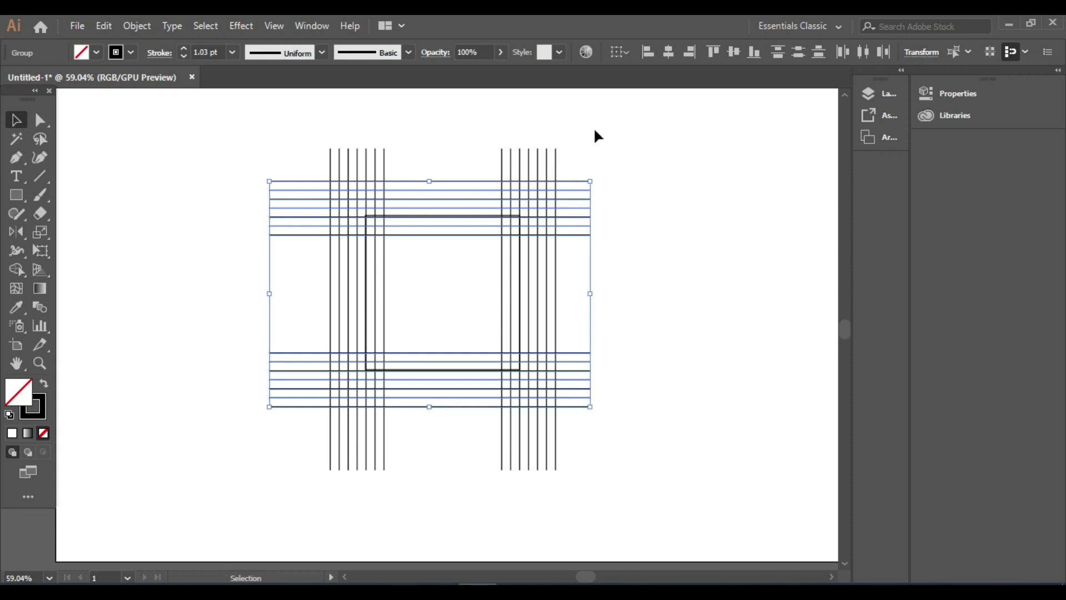
pyautogui.press('Right')
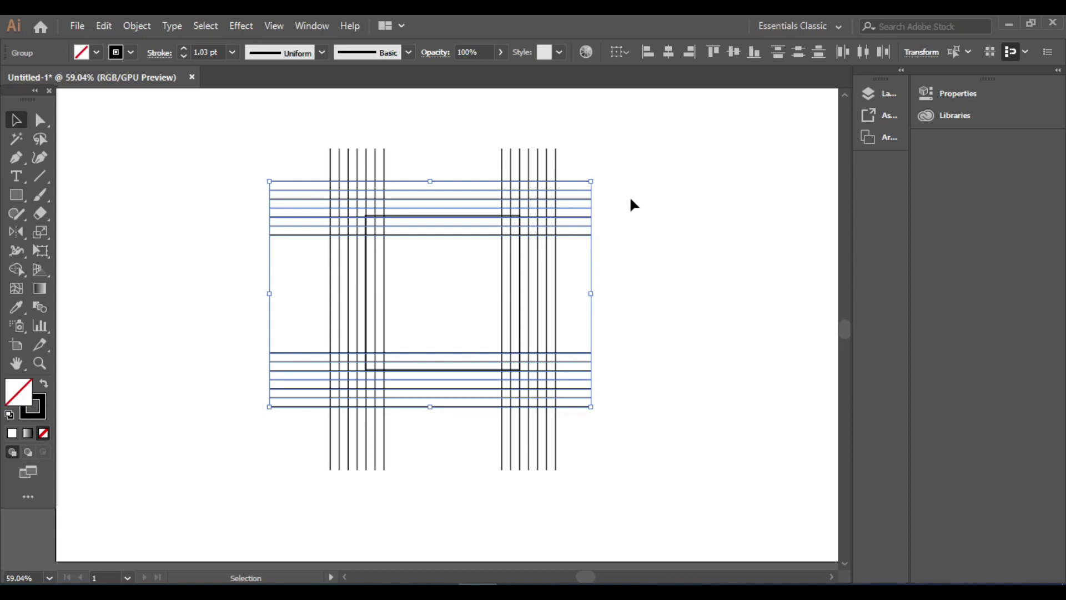
# - Select all four line groups around the square and rotate them 45° together into a diamond arrangement
pyautogui.click(554, 162)
pyautogui.moveTo(584, 166); pyautogui.dragTo(639, 415)
pyautogui.moveTo(283, 137); pyautogui.dragTo(586, 160)
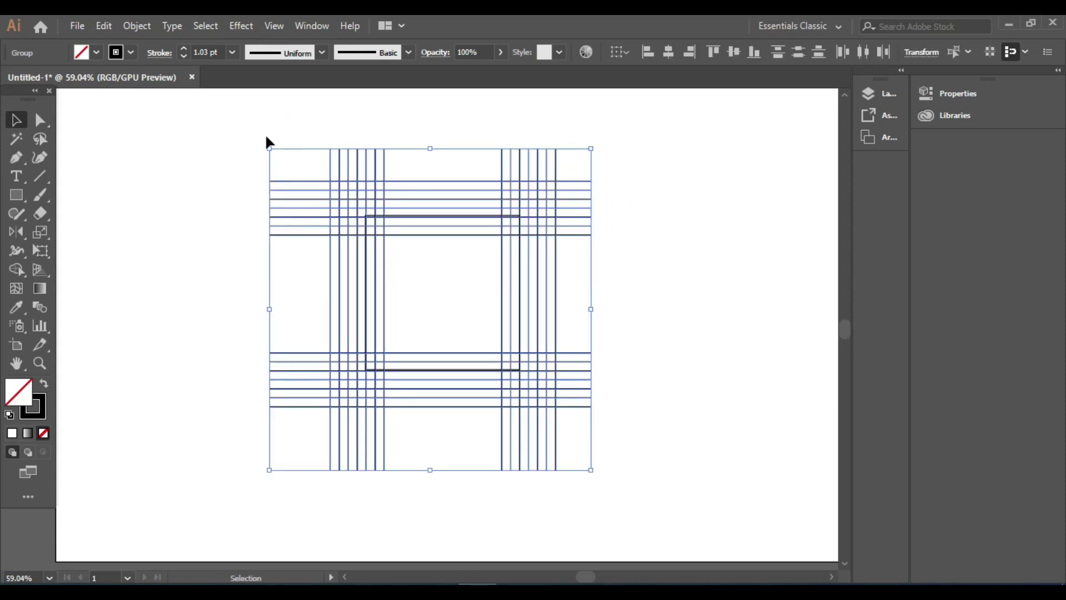
pyautogui.moveTo(260, 142); pyautogui.dragTo(221, 299)
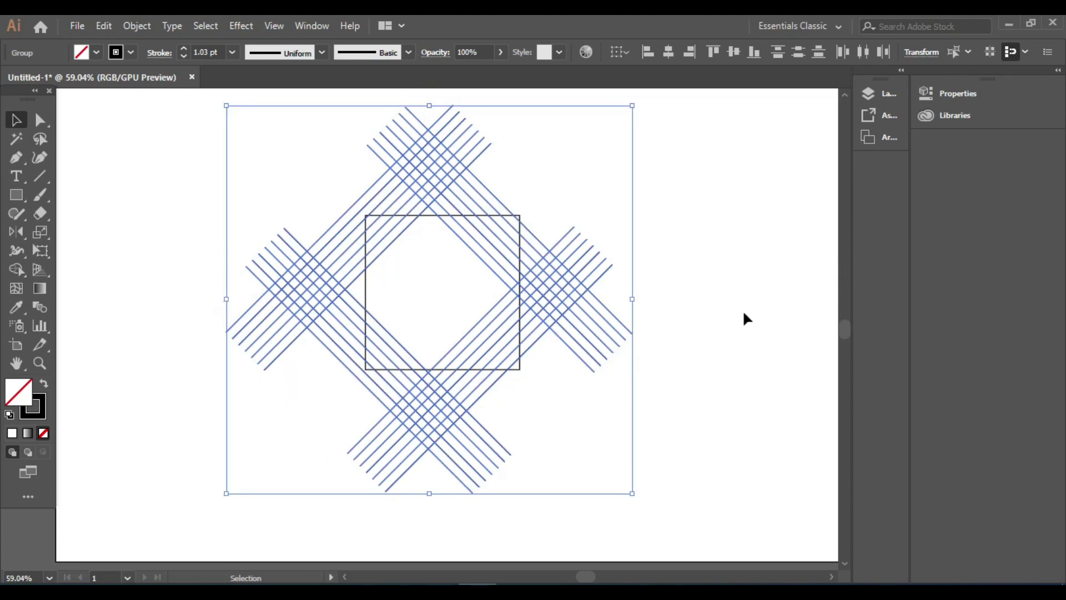
# - Shift the square slightly down and scale it up proportionally towards the outermost diagonal lines
pyautogui.hotkey('ctrl', '=')
pyautogui.click(403, 325)
pyautogui.hotkey('ctrl', '=')
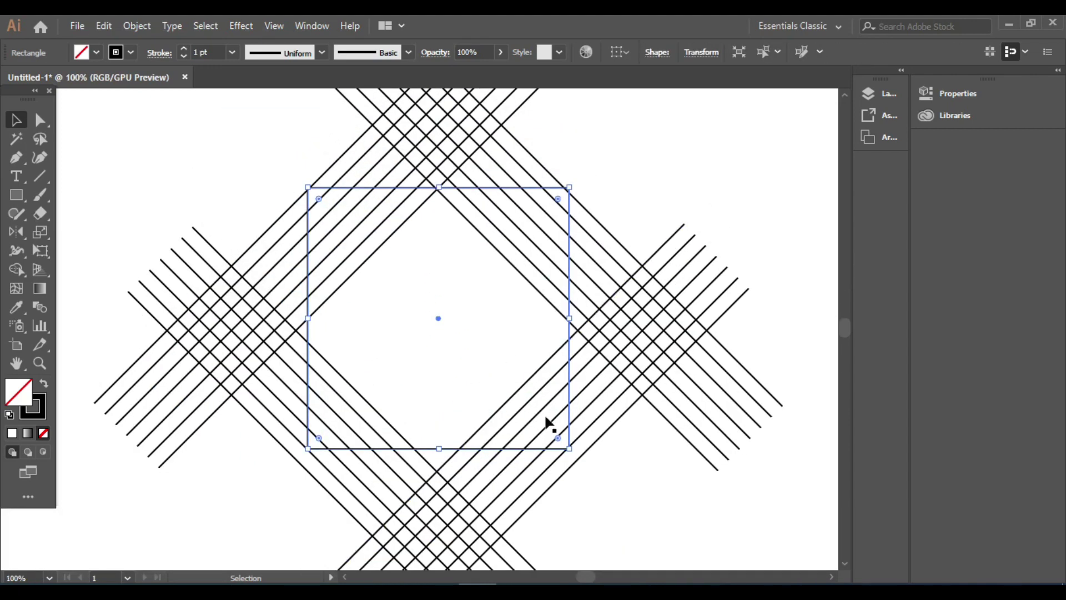
pyautogui.moveTo(568, 450); pyautogui.dragTo(568, 455)
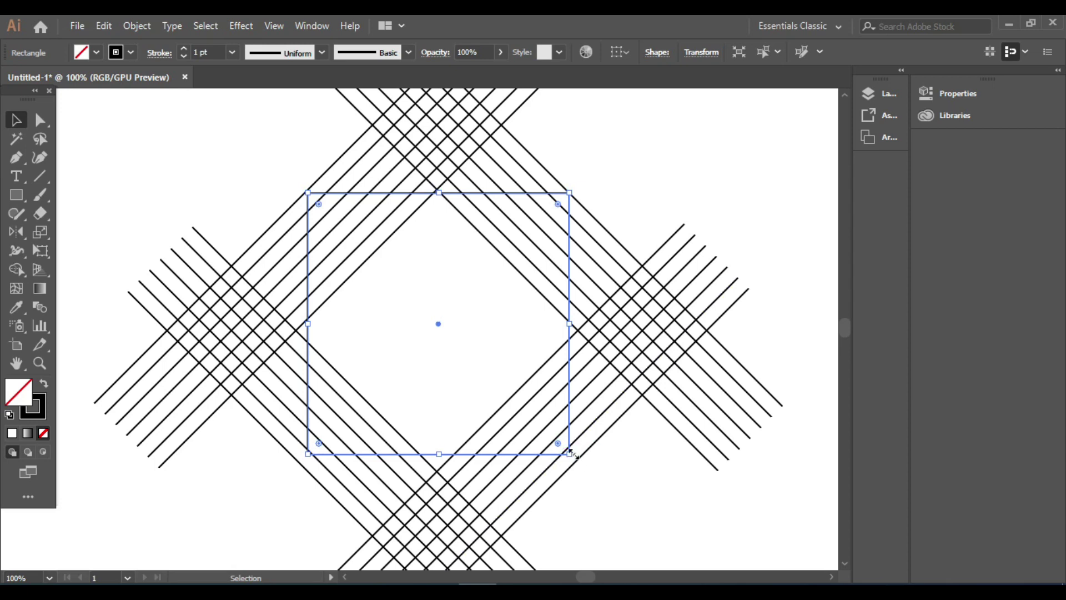
pyautogui.moveTo(568, 453); pyautogui.dragTo(581, 460)
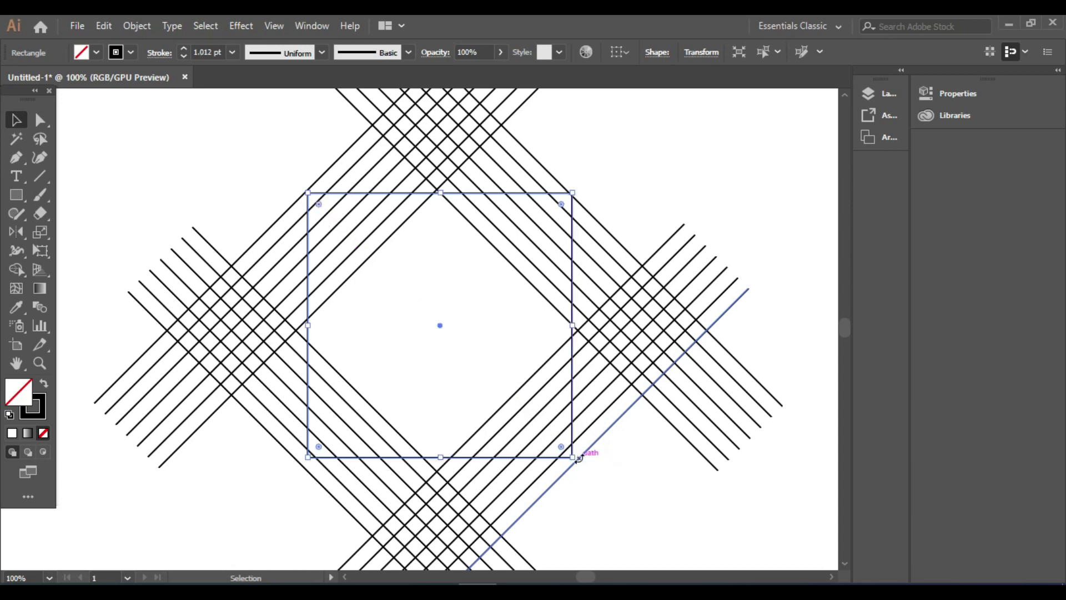
pyautogui.moveTo(307, 457); pyautogui.dragTo(290, 465)
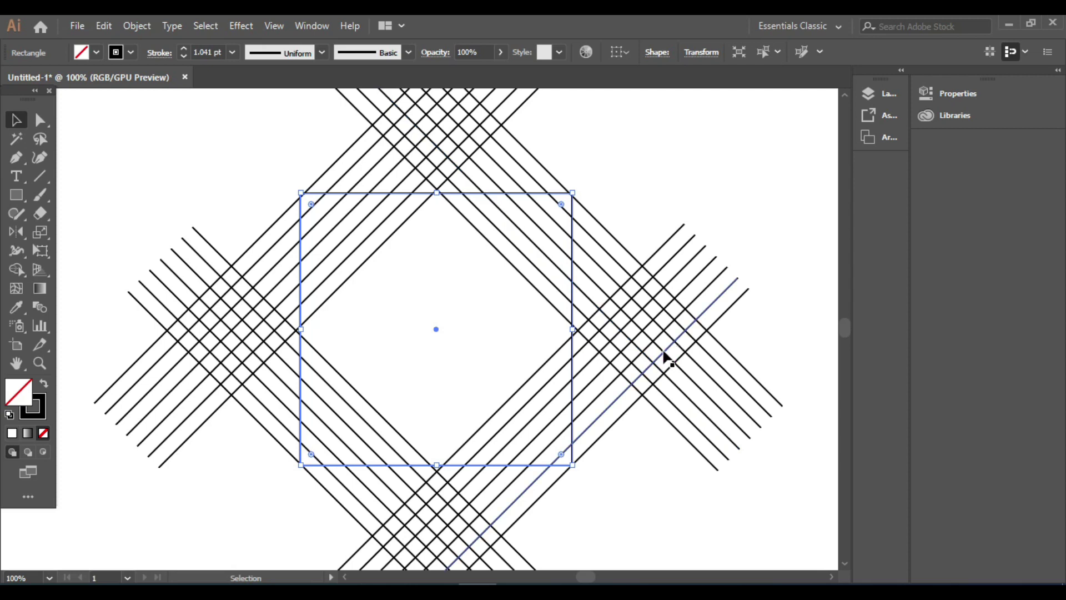
pyautogui.click(644, 134)
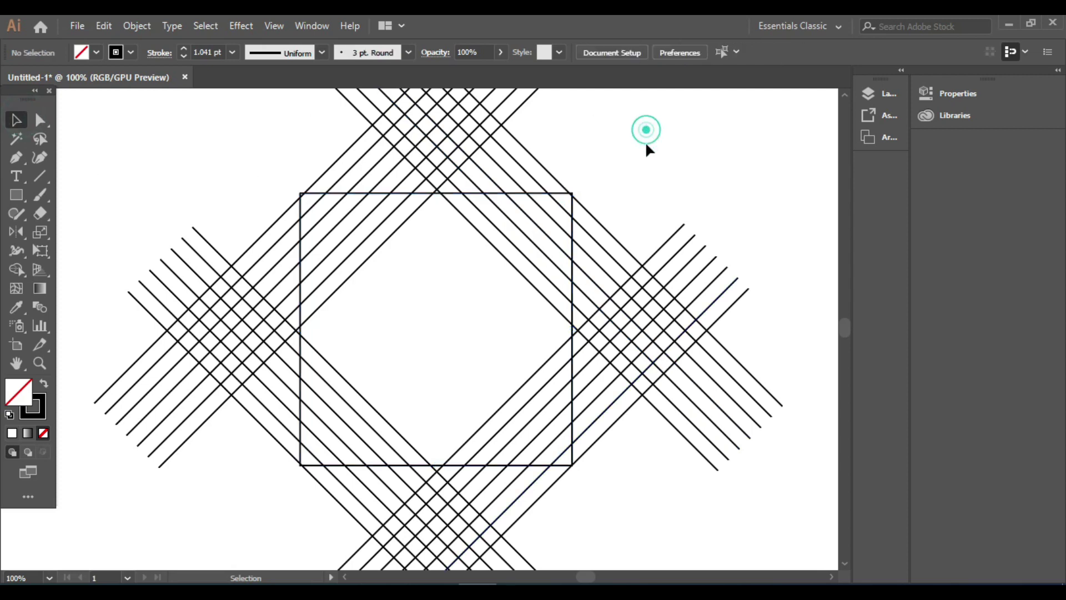
# - Nudge the square slightly up and scale it down a little so its corners meet the outer diagonal lines
pyautogui.click(475, 195)
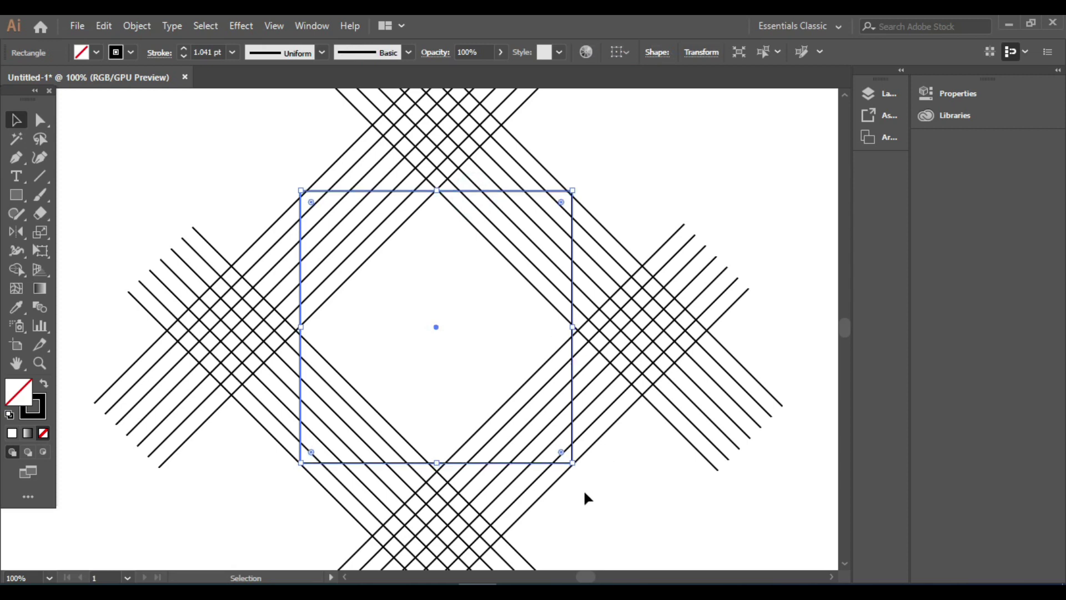
pyautogui.moveTo(573, 462); pyautogui.dragTo(569, 459)
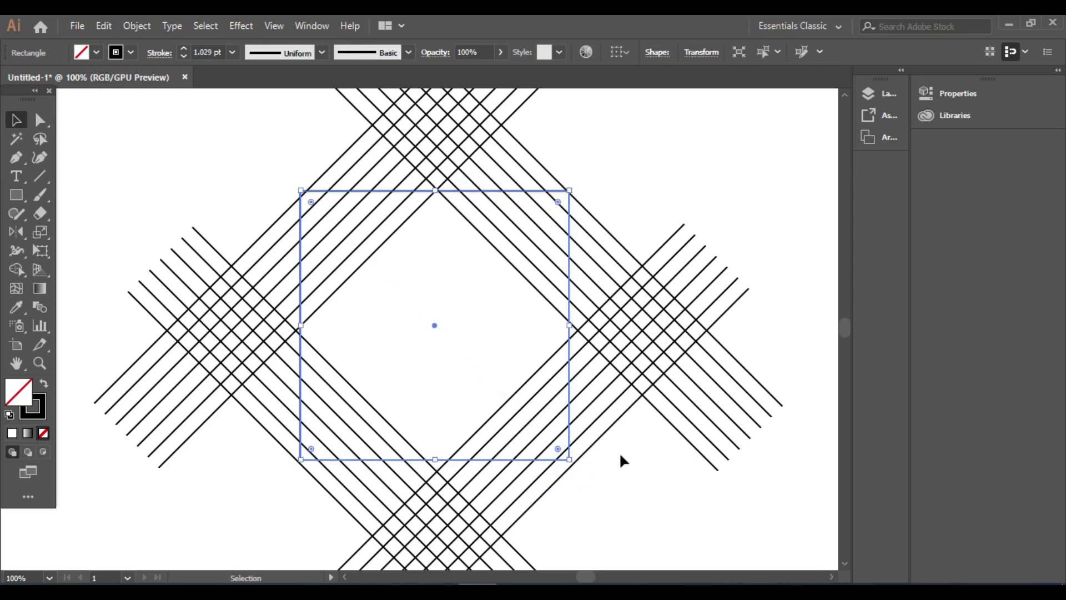
pyautogui.click(617, 518)
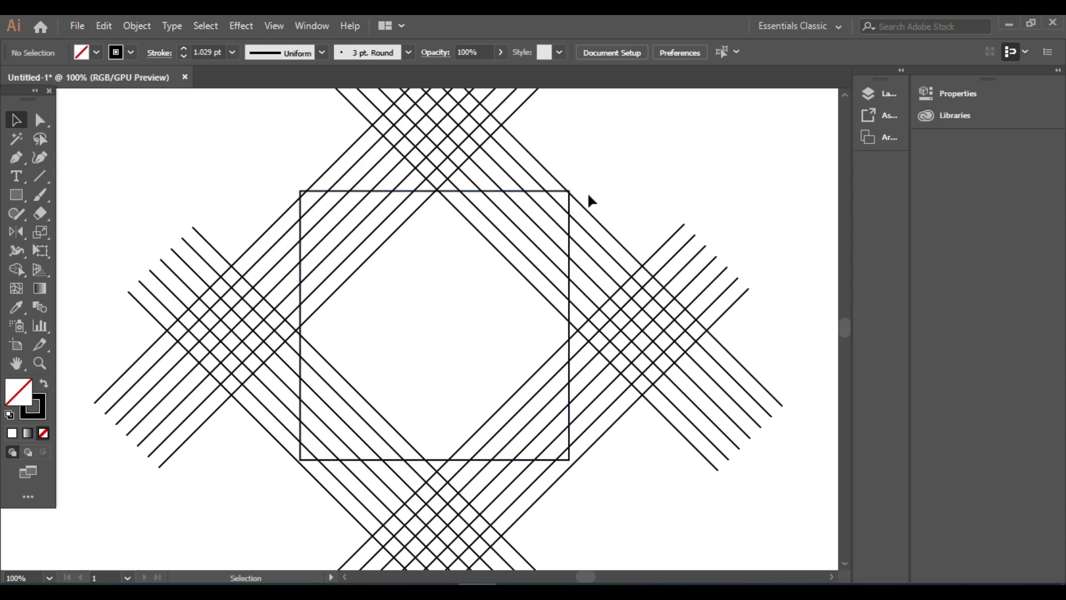
pyautogui.scroll(-1, 466, 268)
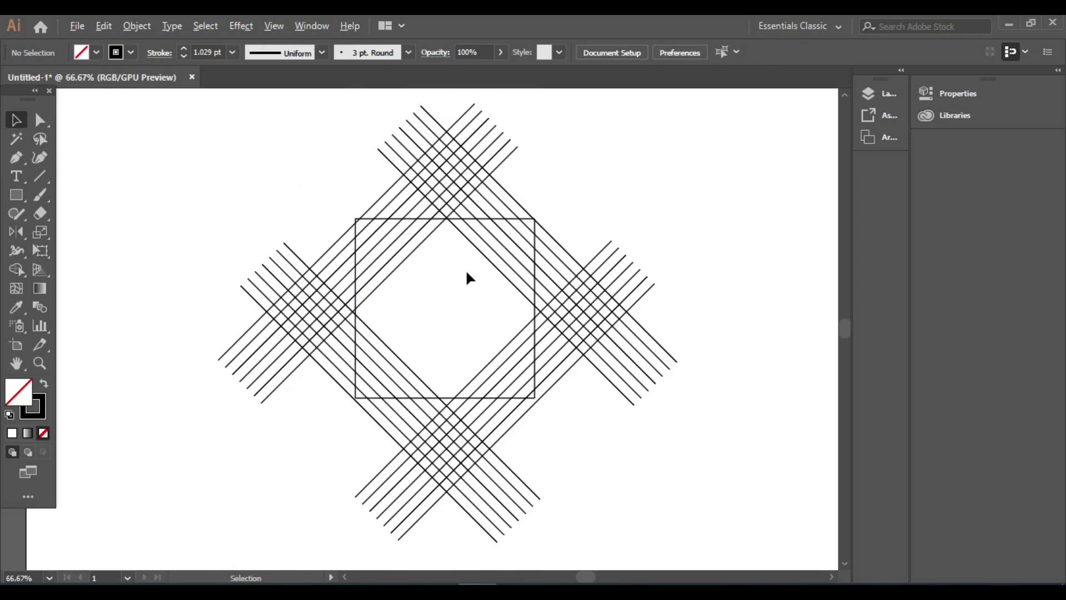
pyautogui.scroll(-1, 466, 269)
pyautogui.click(30, 175)
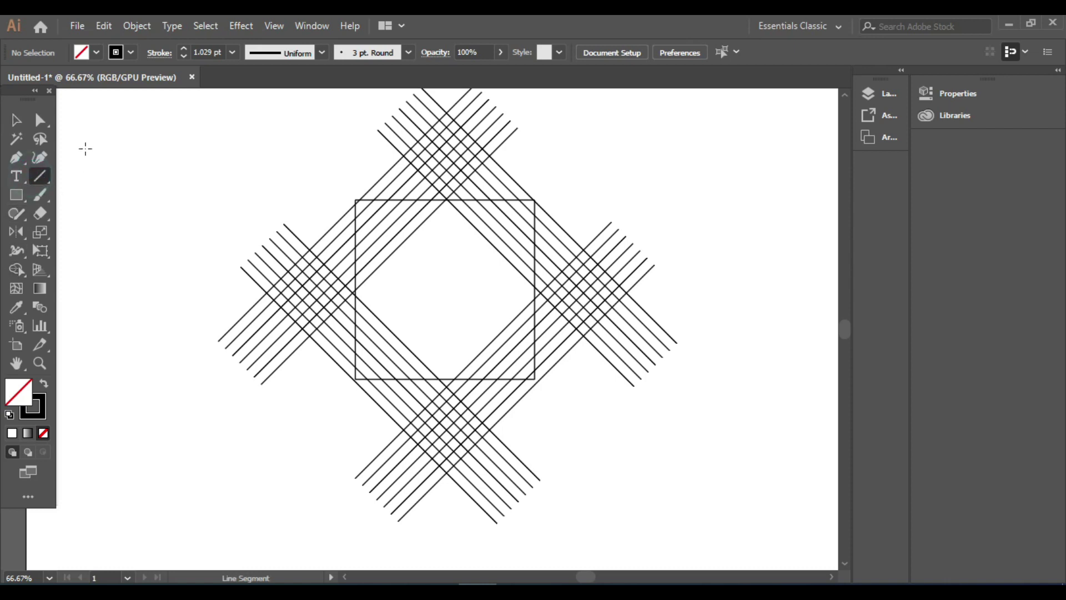
pyautogui.moveTo(85, 149); pyautogui.dragTo(85, 490)
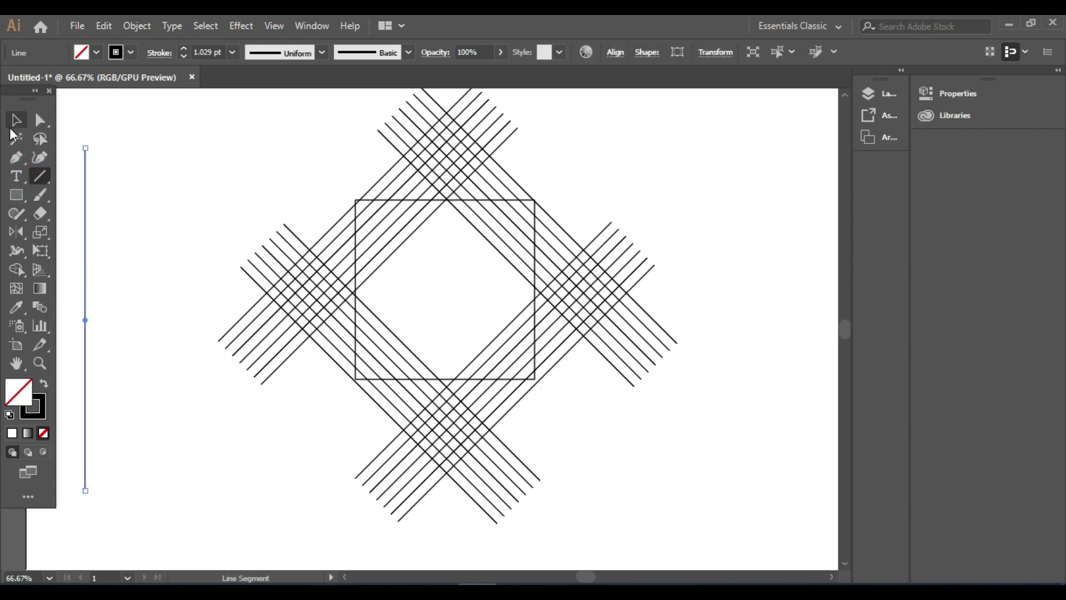
pyautogui.click(19, 124)
pyautogui.click(112, 183)
pyautogui.click(84, 218)
pyautogui.press('Delete')
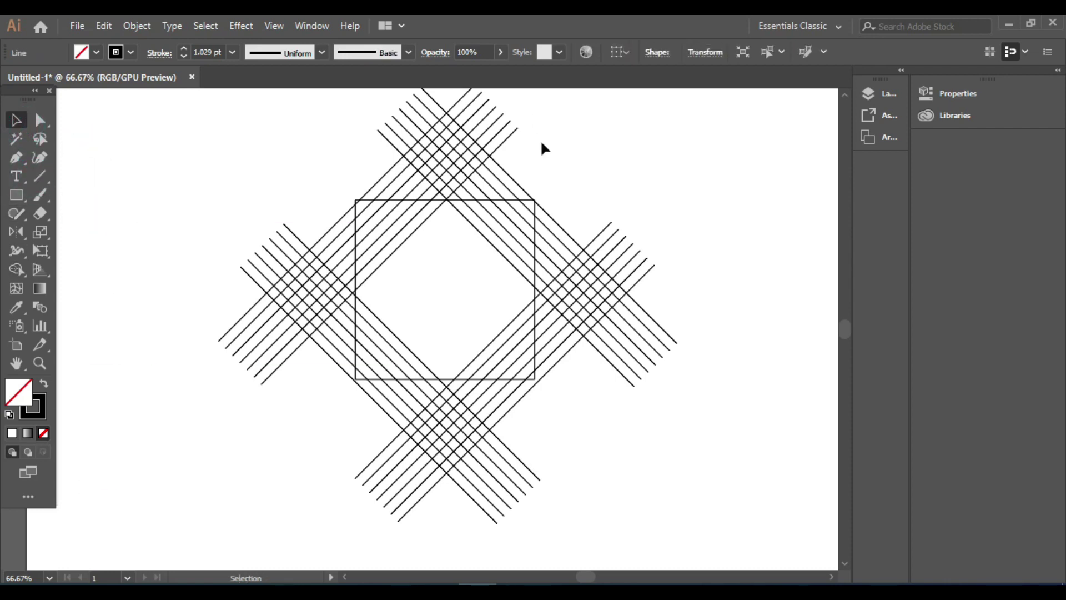
# - Duplicate the upper-right diagonal line group into the empty area beside the pattern and rotate the copy to vertical
pyautogui.click(508, 175)
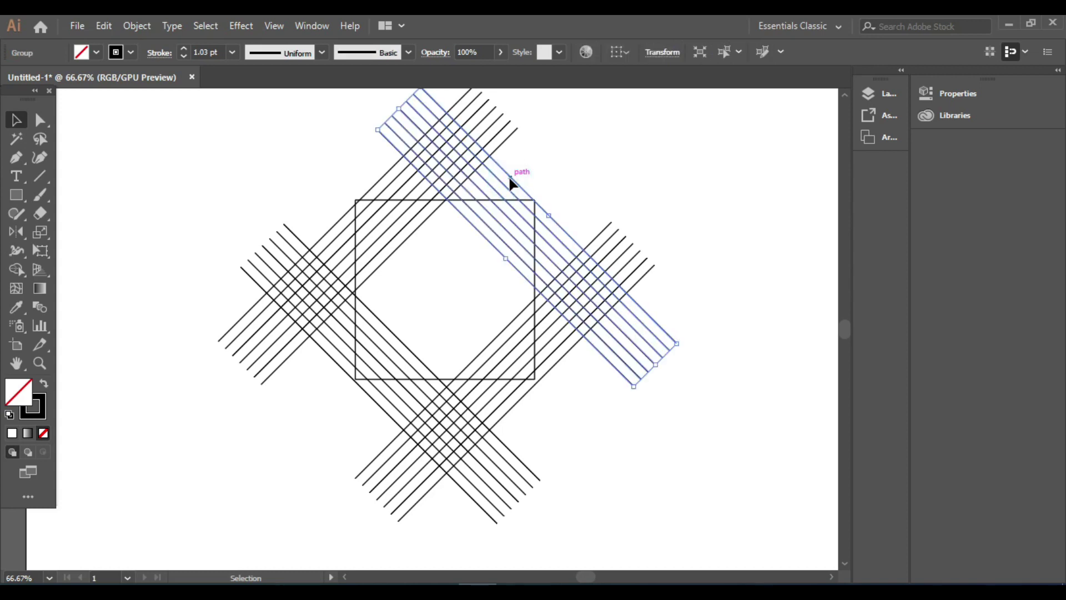
pyautogui.moveTo(510, 181); pyautogui.dragTo(128, 285)
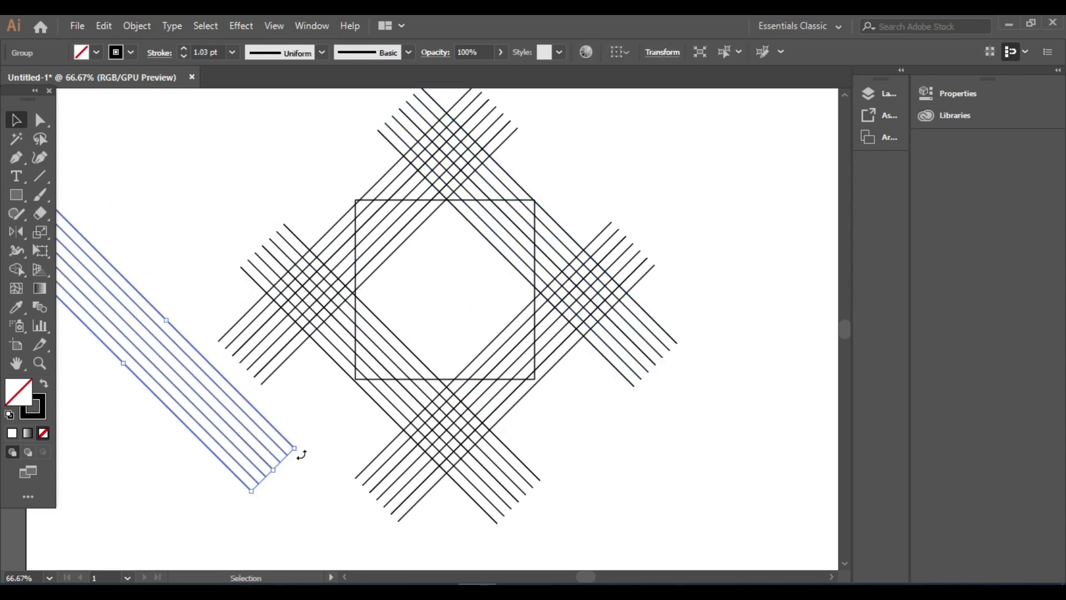
pyautogui.moveTo(300, 454); pyautogui.dragTo(225, 445)
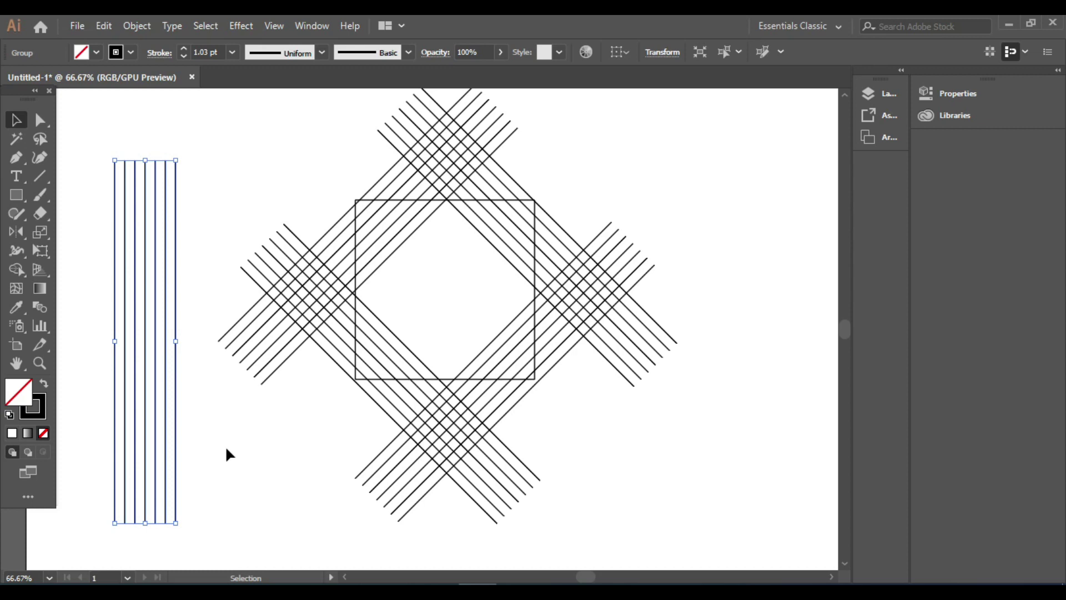
# - Ungroup the vertical lines and extend the set with five evenly spaced copies on its left side, nudged down level with the originals
pyautogui.rightClick(157, 436)
pyautogui.click(198, 314)
pyautogui.click(200, 421)
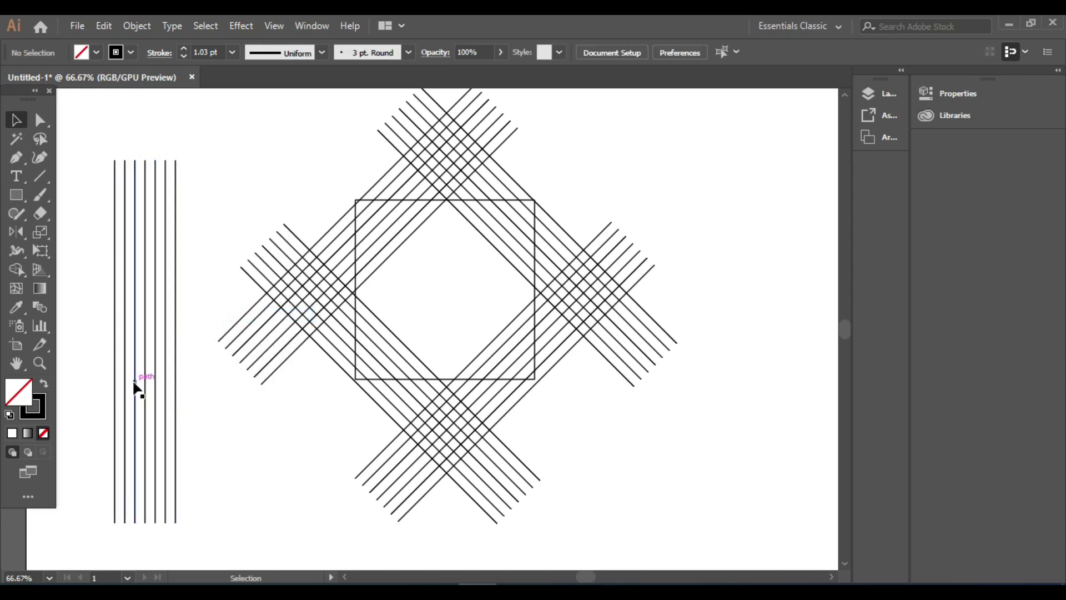
pyautogui.moveTo(213, 428); pyautogui.dragTo(88, 432)
pyautogui.press('Down')
pyautogui.press('Down')
pyautogui.press('Down')
pyautogui.press('Down')
pyautogui.press('Down')
pyautogui.press('Down')
pyautogui.press('Down')
pyautogui.press('Down')
pyautogui.press('Down')
pyautogui.press('Down')
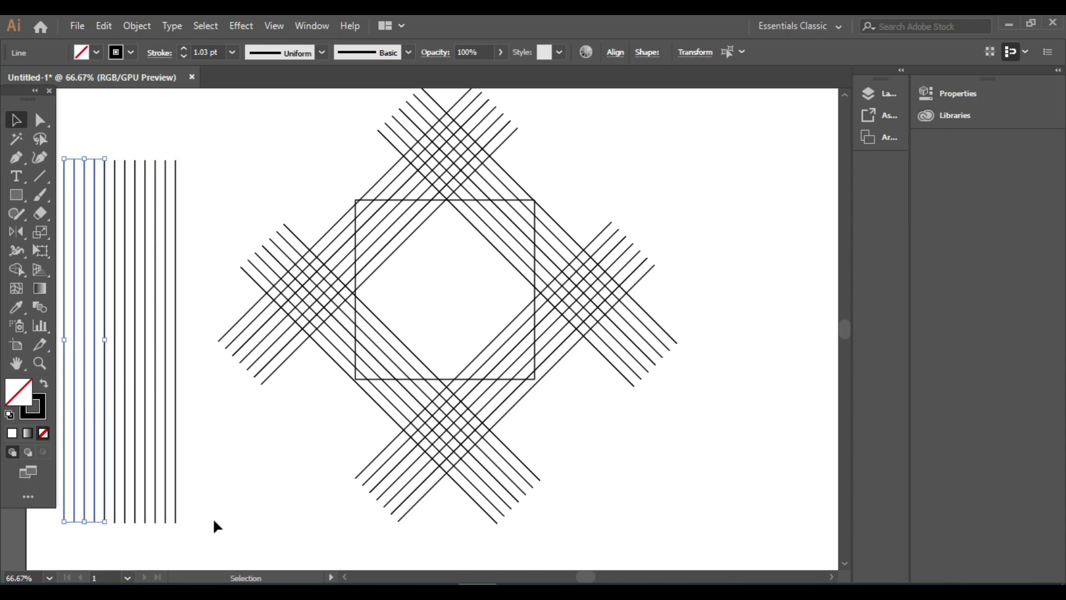
# - Select all twelve vertical lines beside the pattern and group them
pyautogui.moveTo(202, 542); pyautogui.dragTo(75, 505)
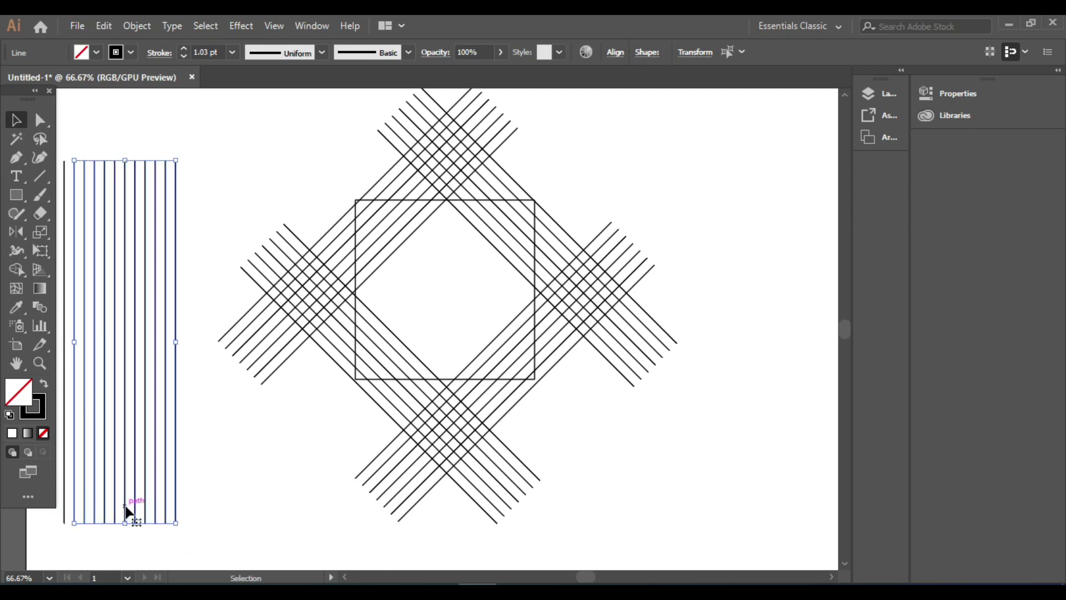
pyautogui.rightClick(134, 508)
pyautogui.click(181, 546)
pyautogui.moveTo(182, 547); pyautogui.dragTo(58, 502)
pyautogui.rightClick(83, 501)
pyautogui.click(131, 292)
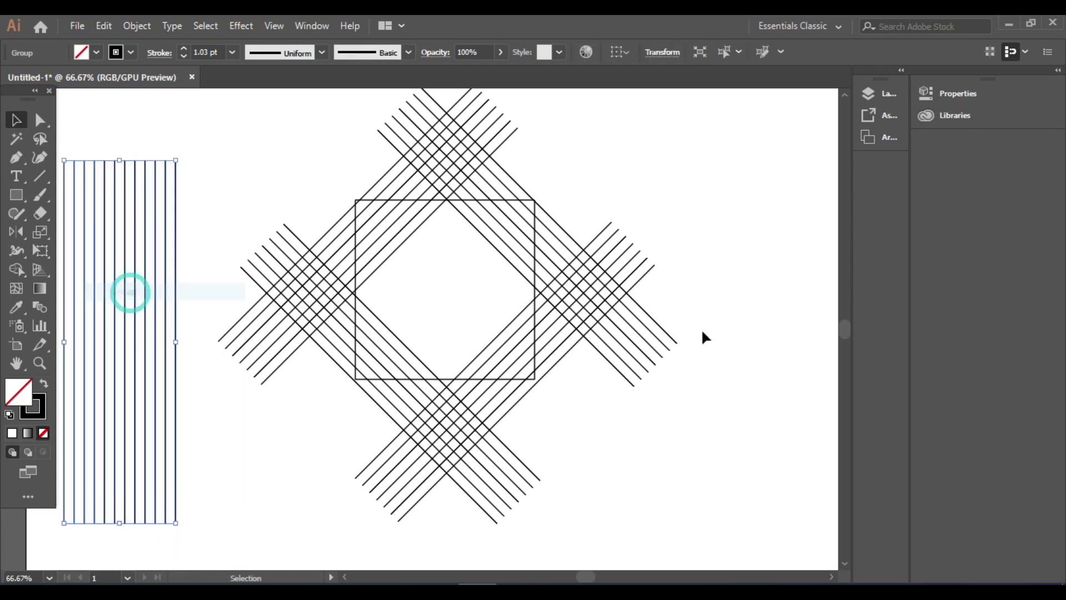
# - Move the twelve-line vertical group over the middle of the square and nudge it right to line up with the diamond's tips
pyautogui.scroll(3, 638, 405)
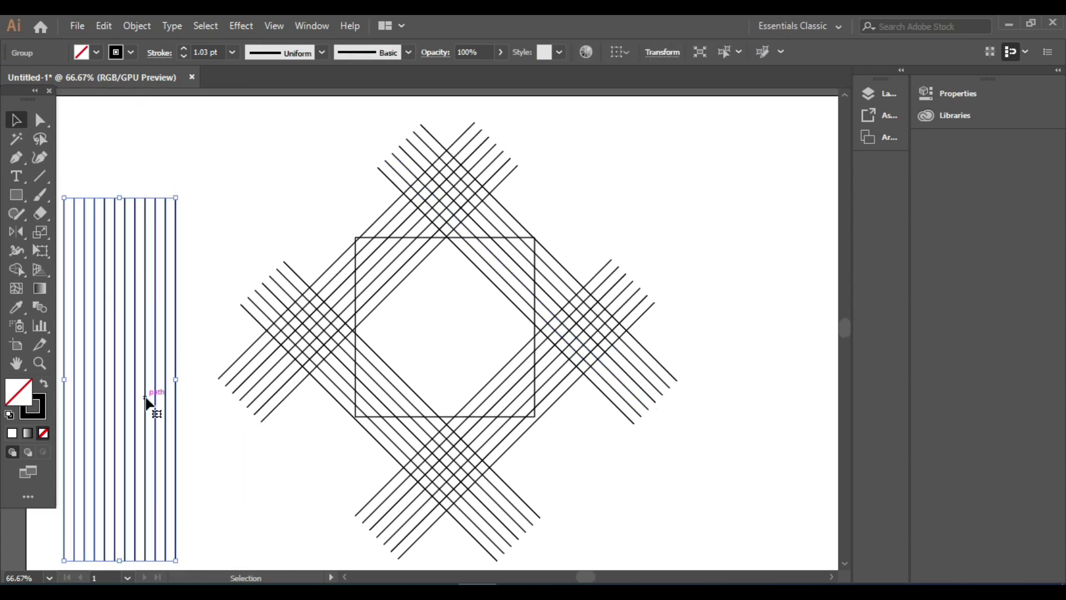
pyautogui.moveTo(146, 401); pyautogui.dragTo(466, 344)
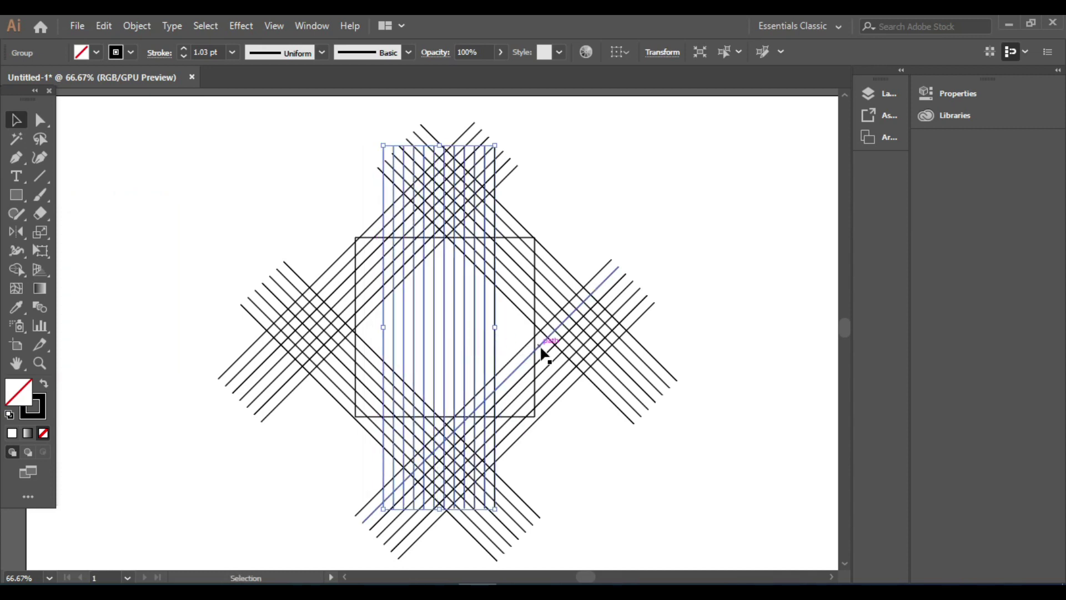
pyautogui.press('Right')
pyautogui.press('Right')
pyautogui.press('Right')
pyautogui.press('Right')
pyautogui.press('Right')
pyautogui.press('Right')
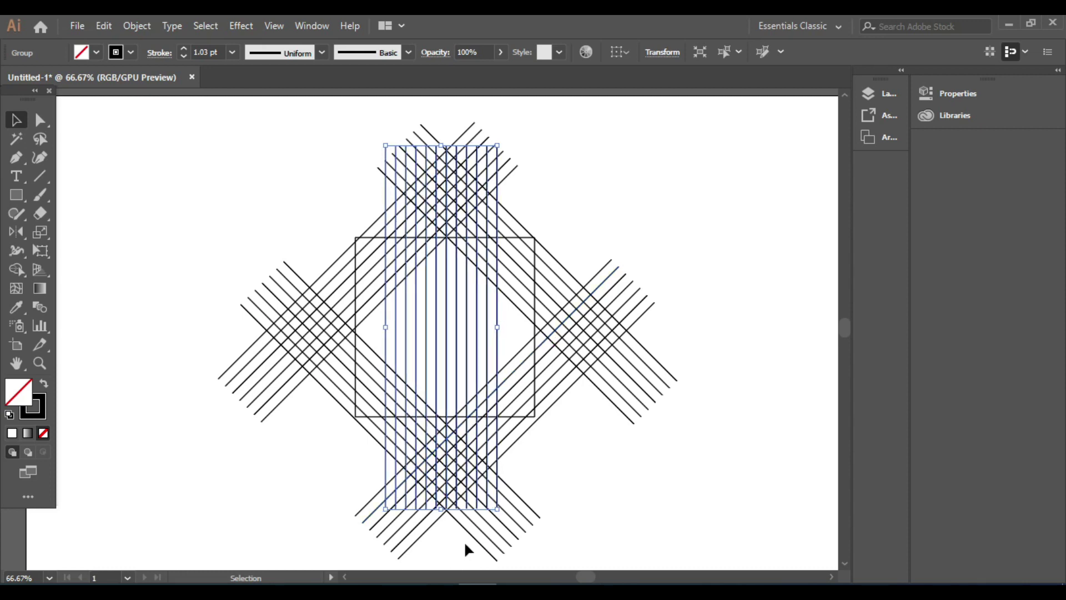
# - Stretch the vertical line group at both ends so it extends past the upper and lower ends of the diagonal lines
pyautogui.moveTo(441, 509); pyautogui.dragTo(441, 565)
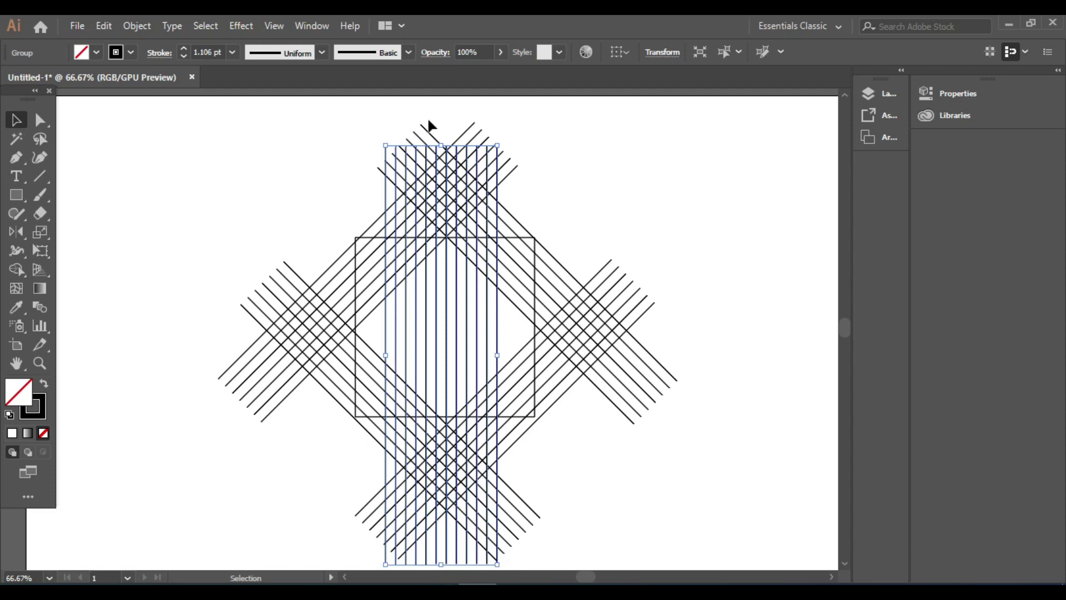
pyautogui.moveTo(443, 143); pyautogui.dragTo(443, 115)
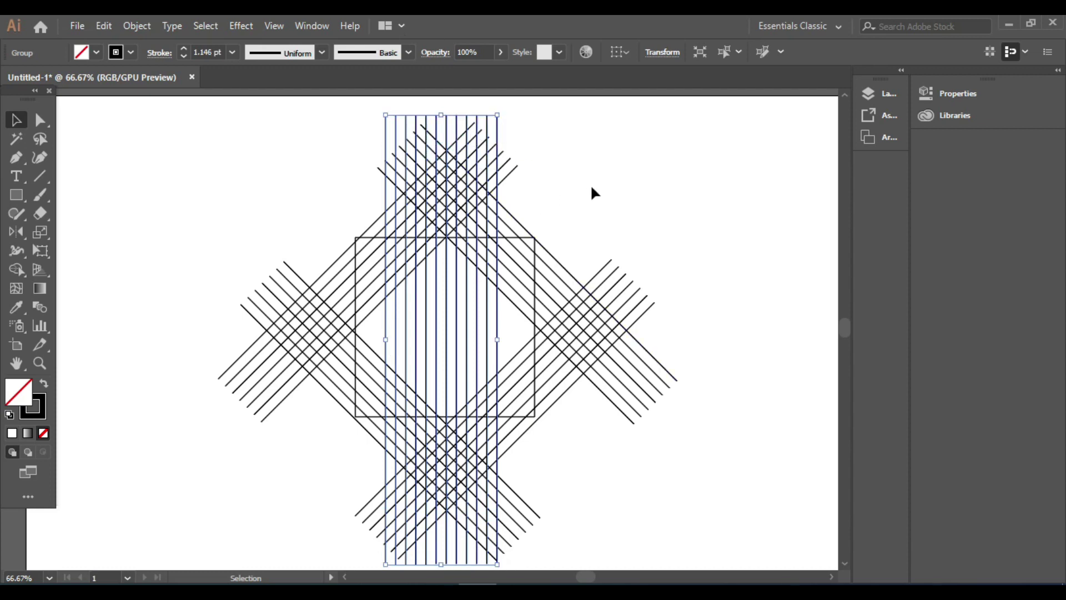
pyautogui.click(664, 198)
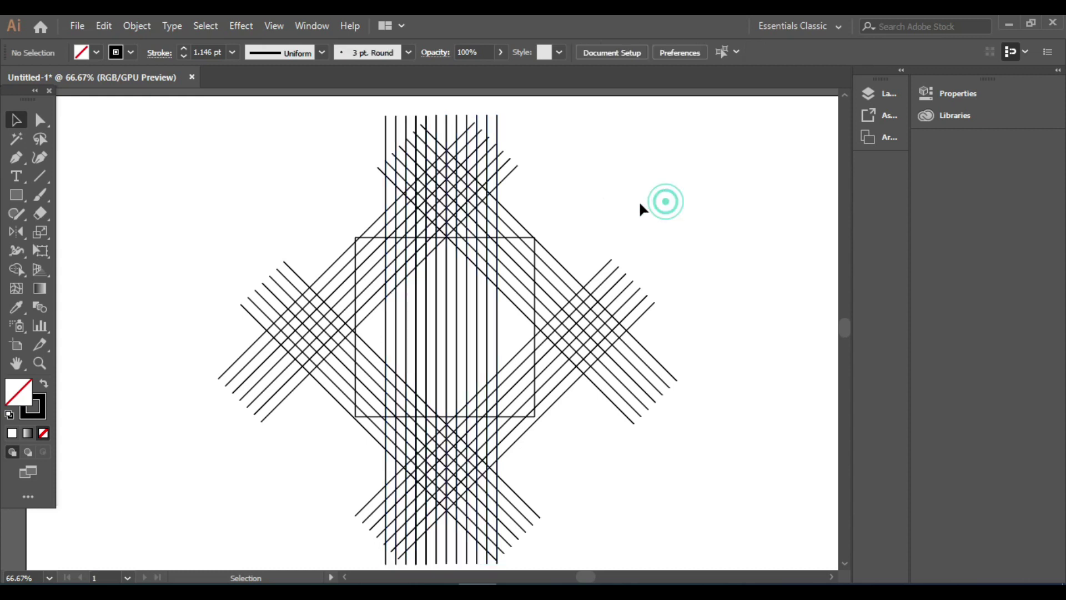
# - Create a reflected copy of the vertical line group at a 45° axis angle so the copy runs horizontally
pyautogui.click(446, 346)
pyautogui.rightClick(449, 343)
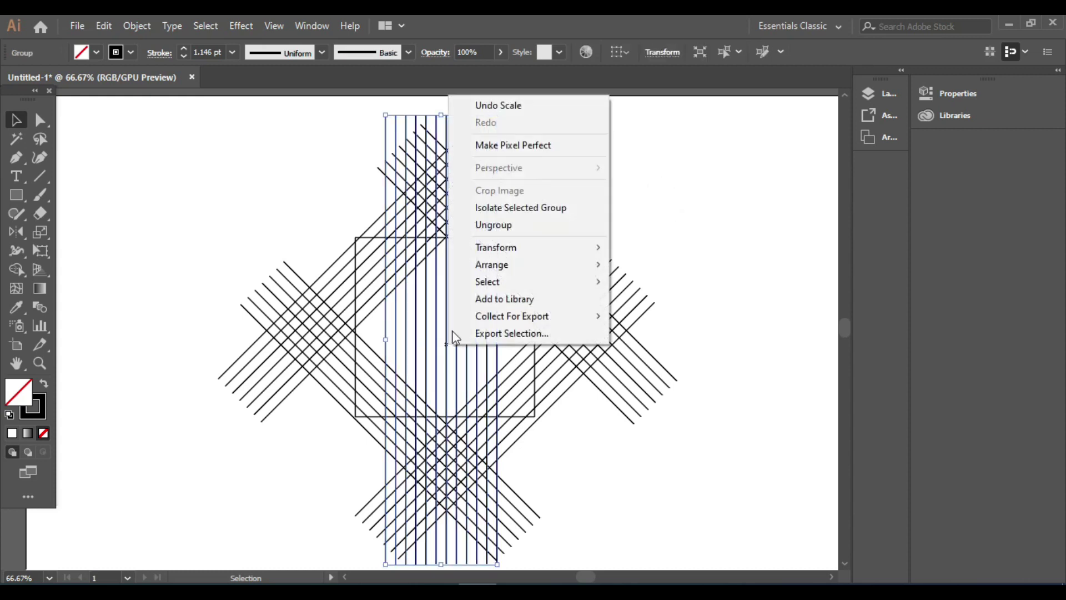
pyautogui.moveTo(522, 251)
pyautogui.click(639, 303)
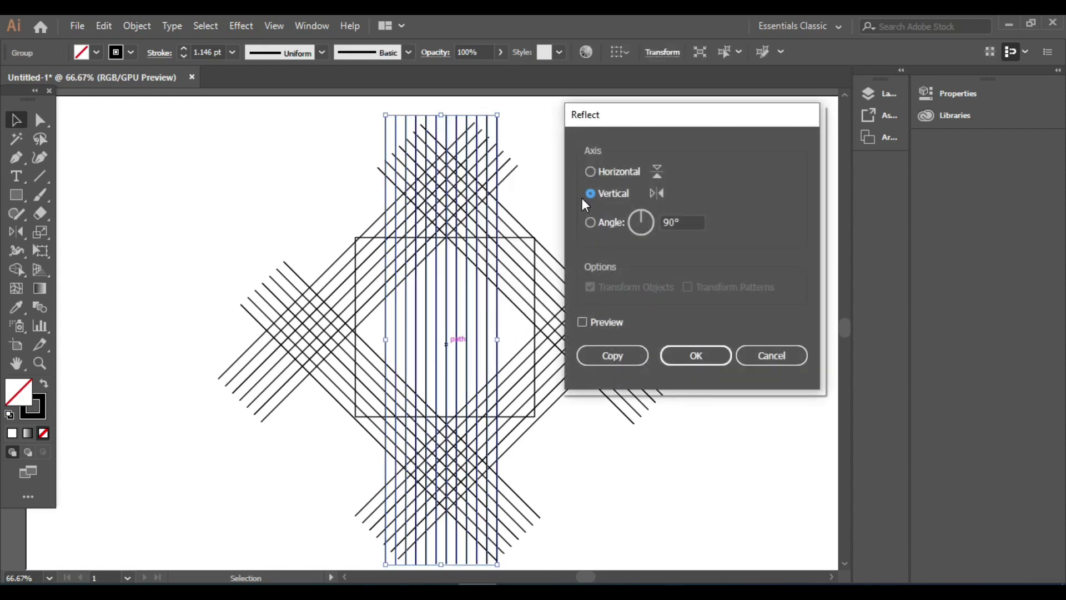
pyautogui.doubleClick(680, 222)
pyautogui.write('45')
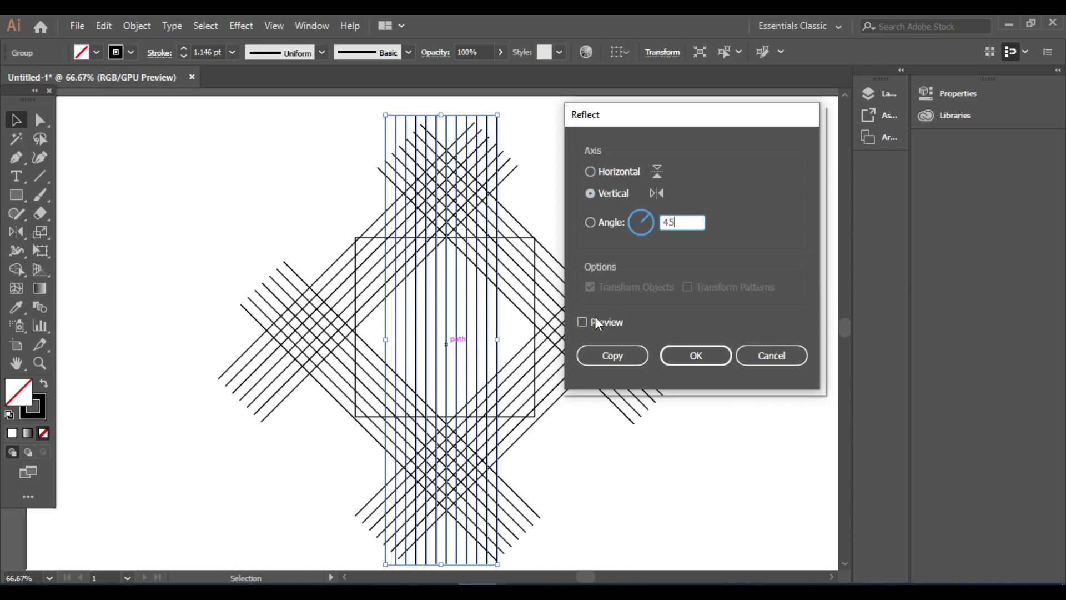
pyautogui.click(583, 322)
pyautogui.click(618, 361)
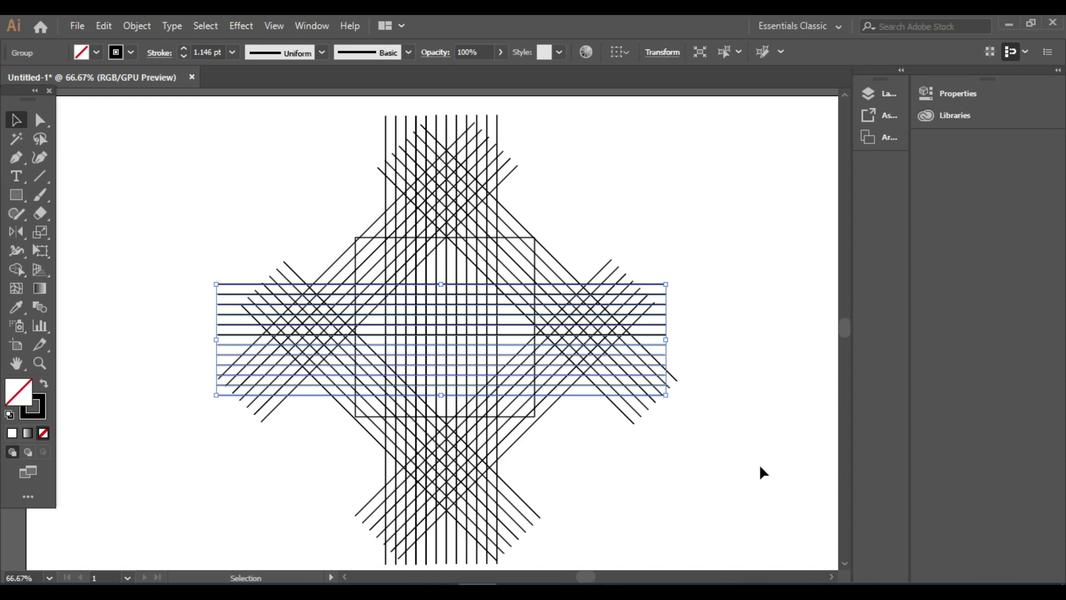
pyautogui.click(763, 483)
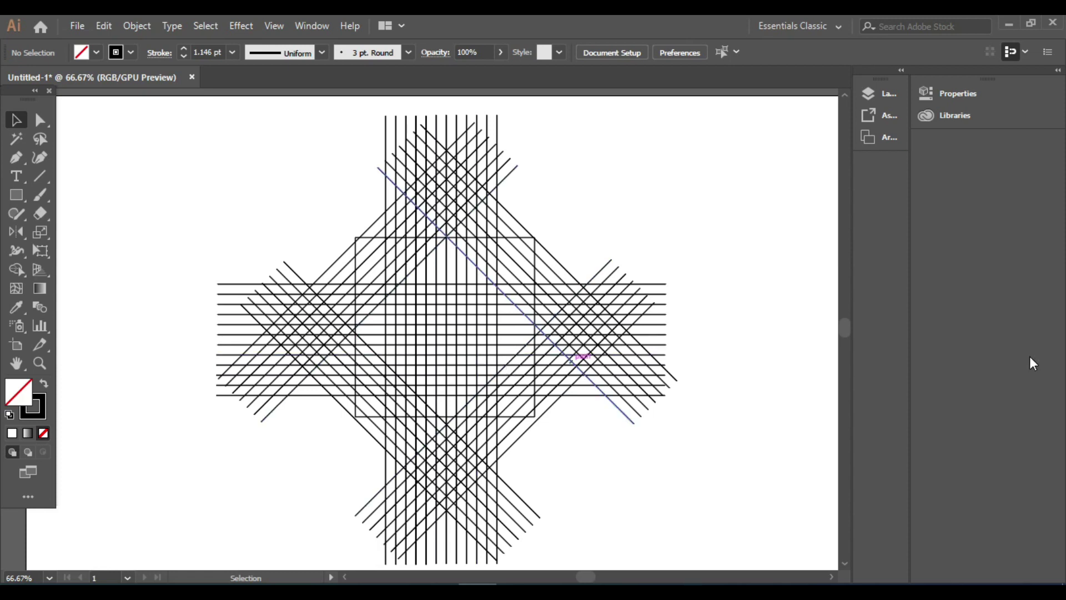
# - Nudge the horizontal line group up to line up with the diamond's side tips
pyautogui.click(501, 298)
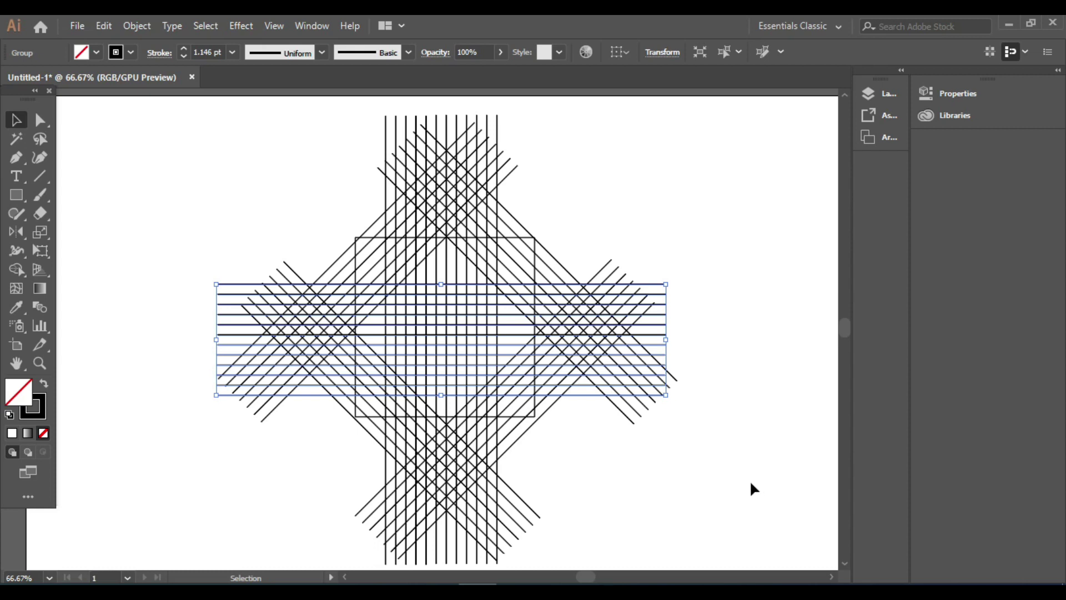
pyautogui.press('Up')
pyautogui.press('Up')
pyautogui.press('Up')
pyautogui.press('Up')
pyautogui.press('Up')
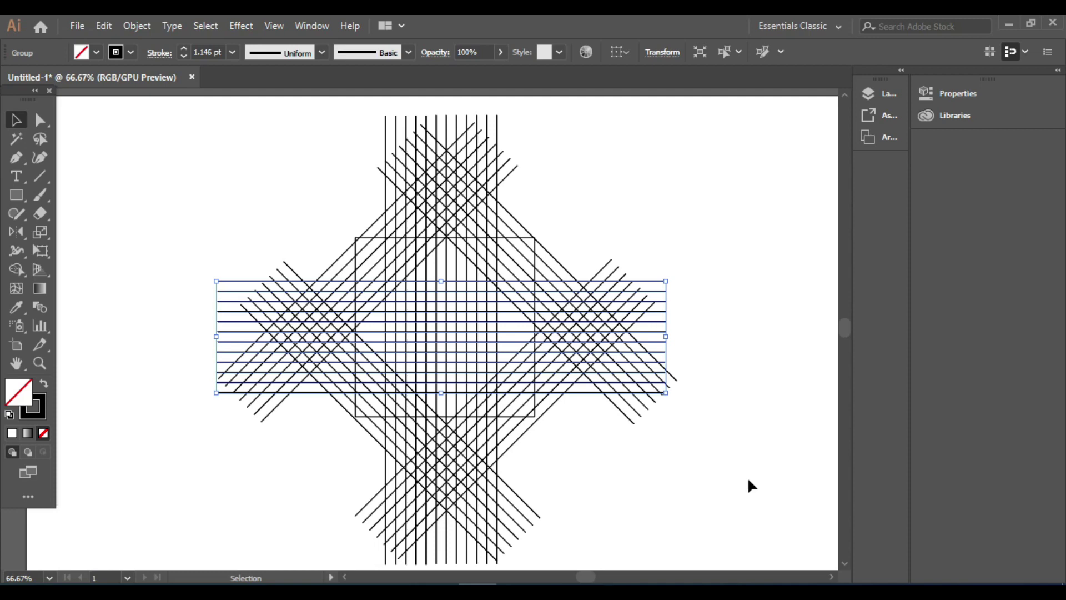
pyautogui.press('Up')
pyautogui.press('Up')
pyautogui.press('Up')
pyautogui.press('Up')
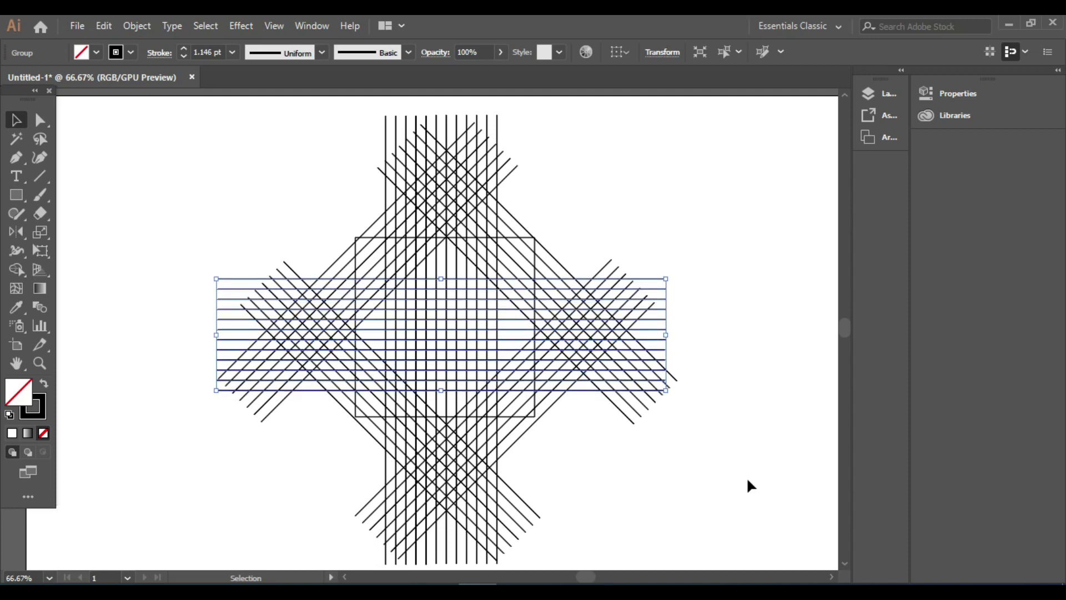
# - Nudge the horizontal line group down slightly to line up with the diamond's side tips
pyautogui.press('Down')
pyautogui.press('Down')
pyautogui.press('Down')
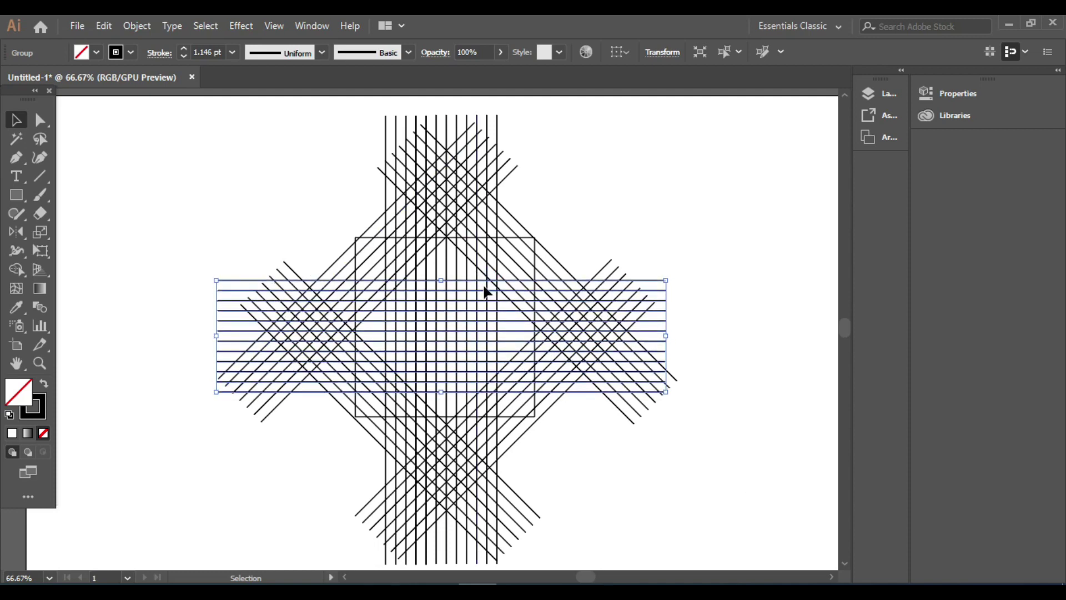
# - Fine-tune the vertical line group's sideways position so one line passes through the upper tip of the diamond, and deselect it
pyautogui.scroll(1, 485, 287)
pyautogui.scroll(2, 377, 216)
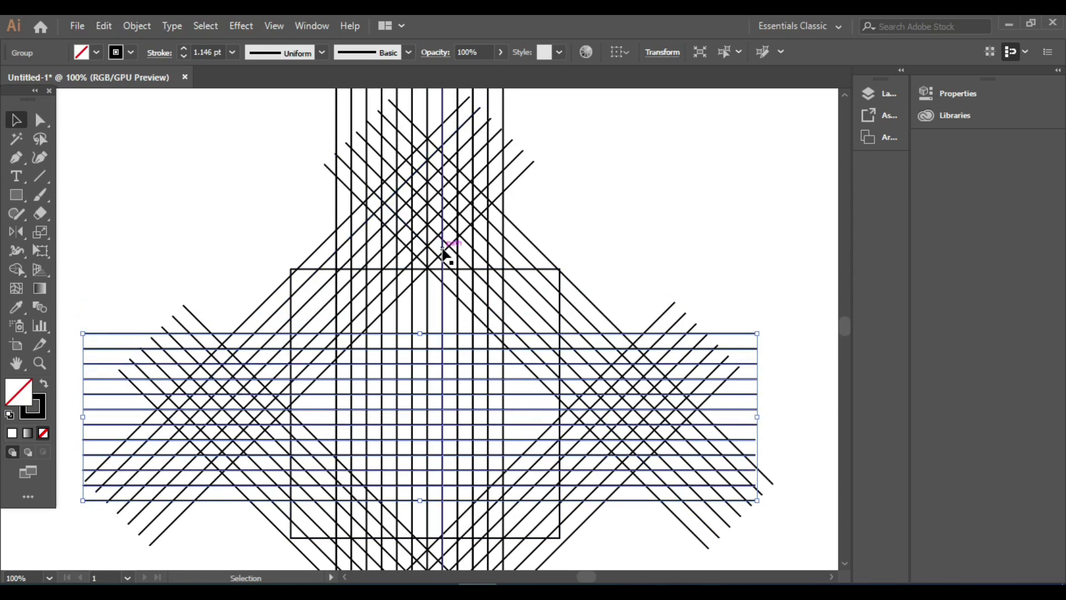
pyautogui.click(442, 249)
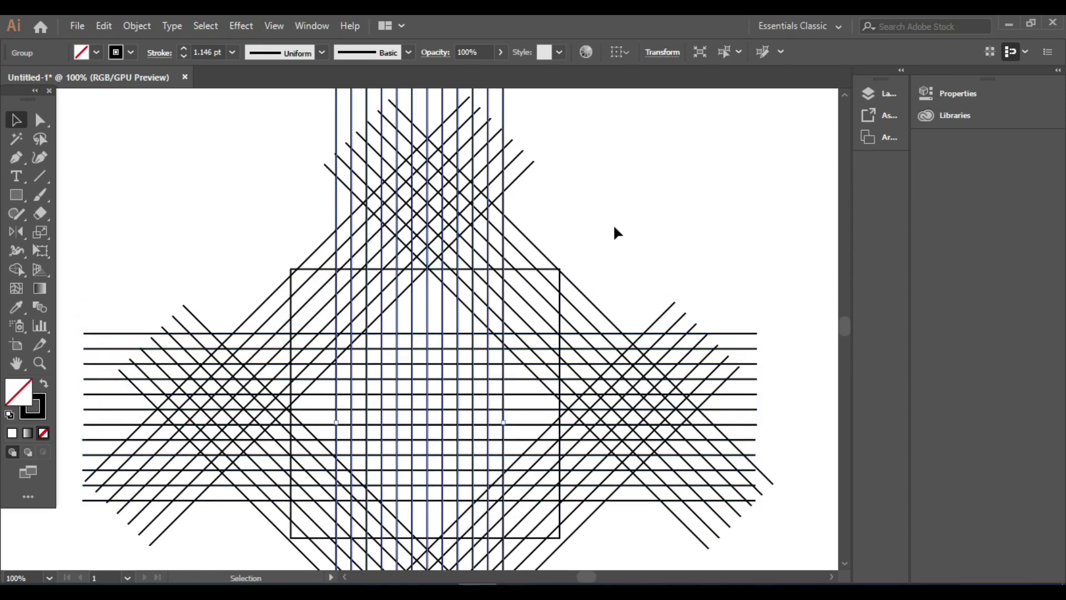
pyautogui.press('Left')
pyautogui.press('Left')
pyautogui.press('Left')
pyautogui.press('Left')
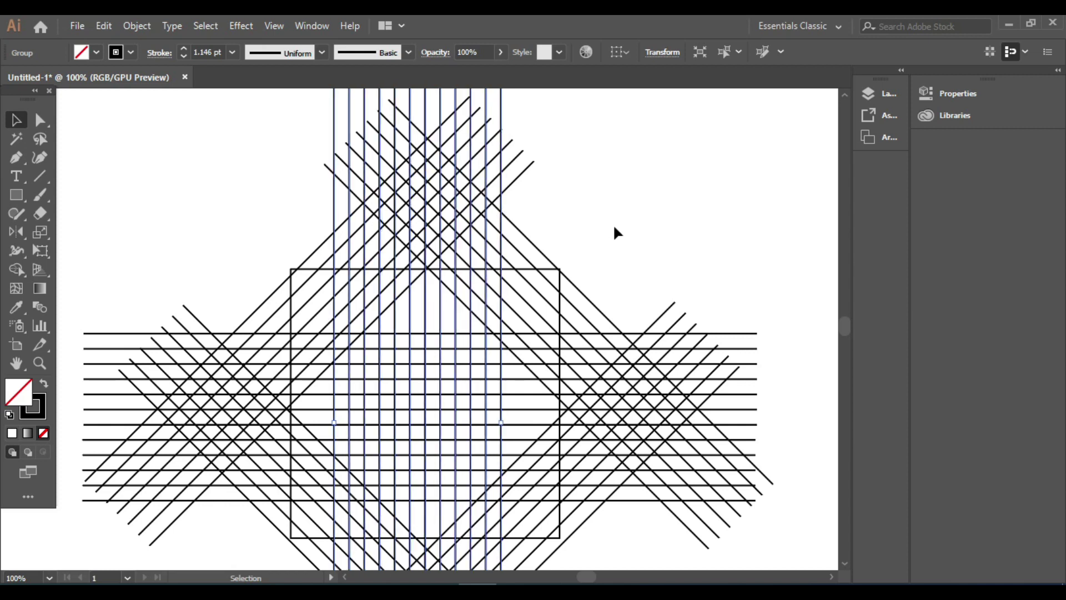
pyautogui.press('Right')
pyautogui.press('Right')
pyautogui.press('Right')
pyautogui.press('Right')
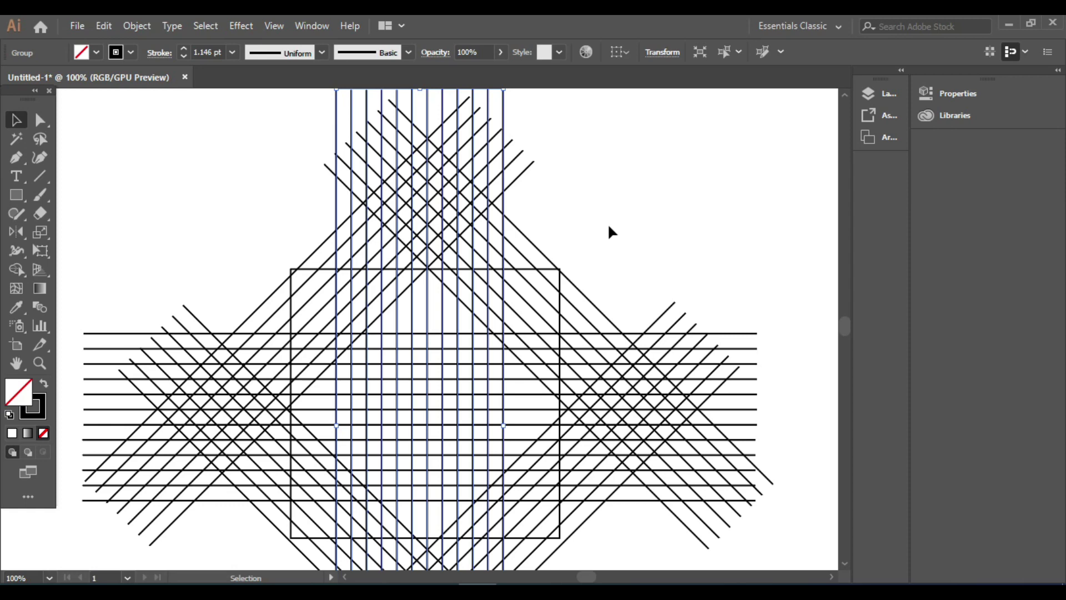
pyautogui.click(609, 228)
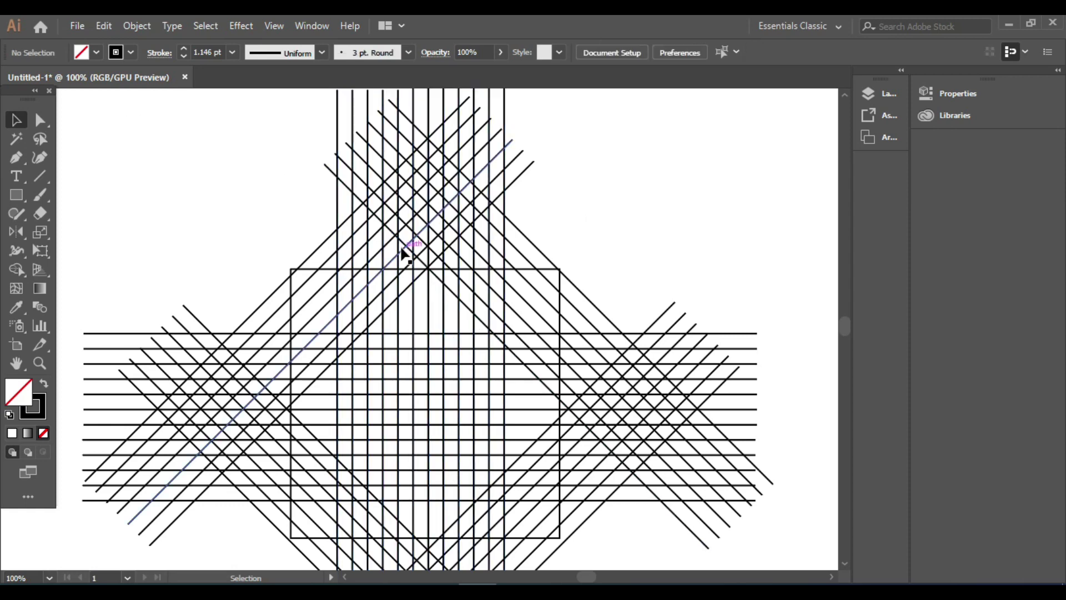
# - Select the entire line pattern including the square and scale it down proportionally
pyautogui.scroll(-2, 405, 253)
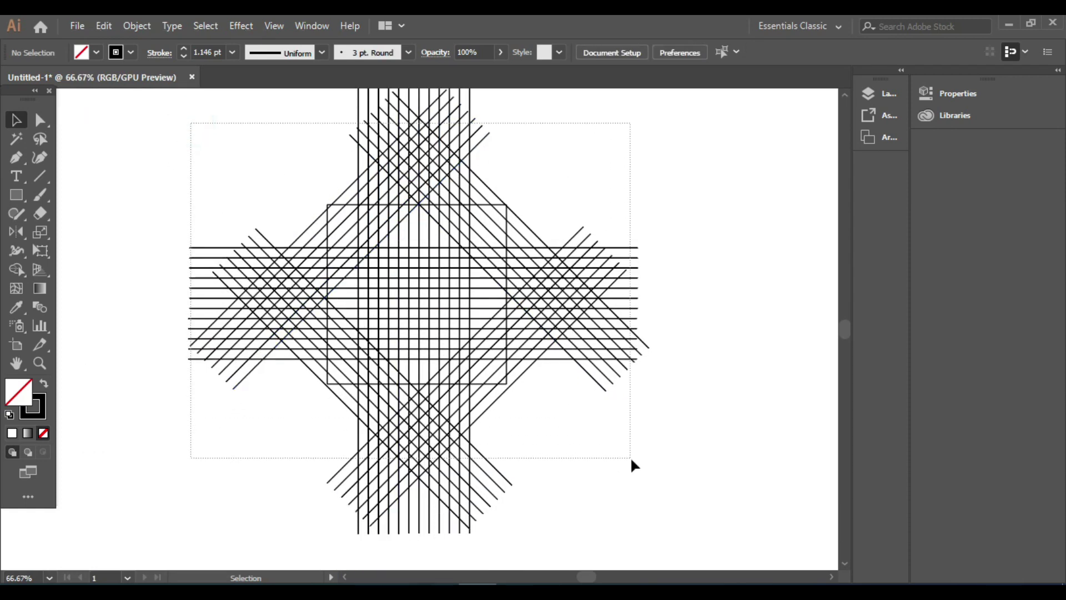
pyautogui.hotkey('ctrl', 'a')
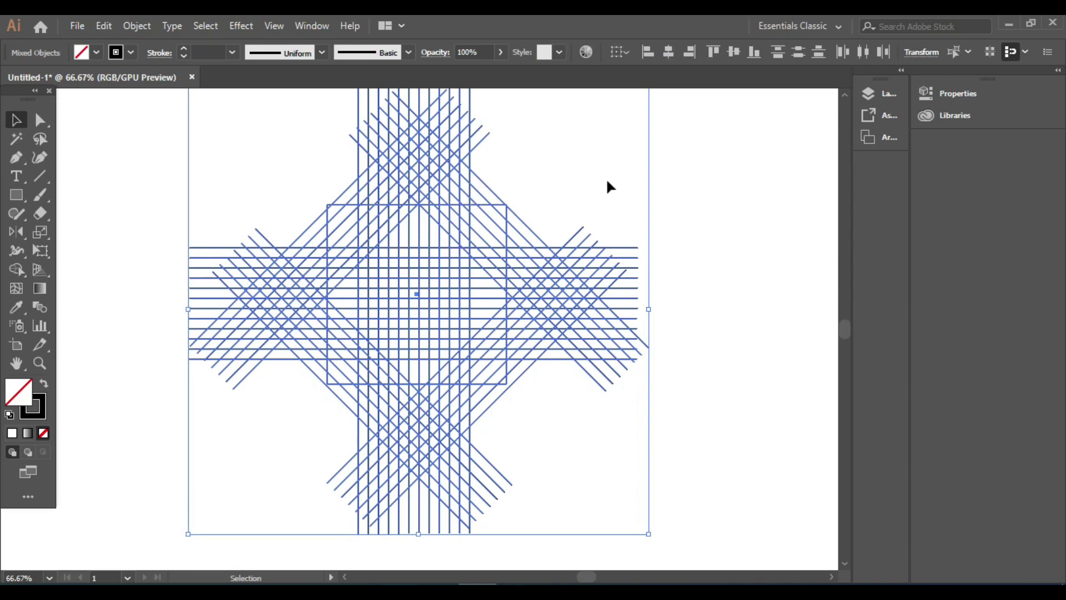
pyautogui.scroll(2, 617, 177)
pyautogui.moveTo(646, 146); pyautogui.dragTo(557, 232)
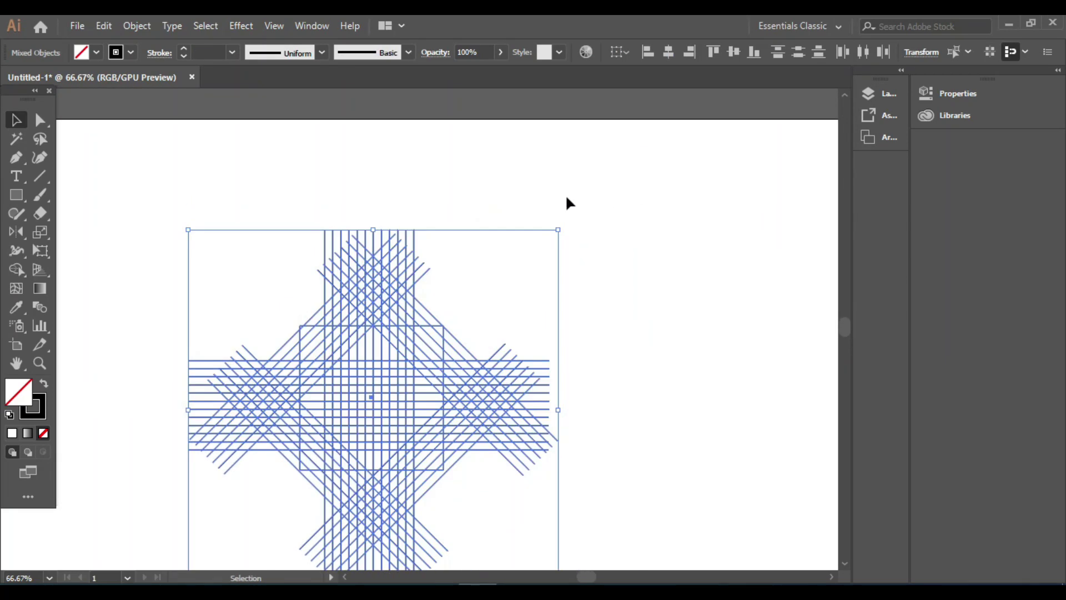
# - Place a duplicate of the line pattern to the lower right of the original and shrink the duplicate to about half size
pyautogui.scroll(-5, 561, 189)
pyautogui.moveTo(382, 278); pyautogui.dragTo(707, 304)
pyautogui.moveTo(515, 139); pyautogui.dragTo(680, 257)
pyautogui.scroll(3, 668, 303)
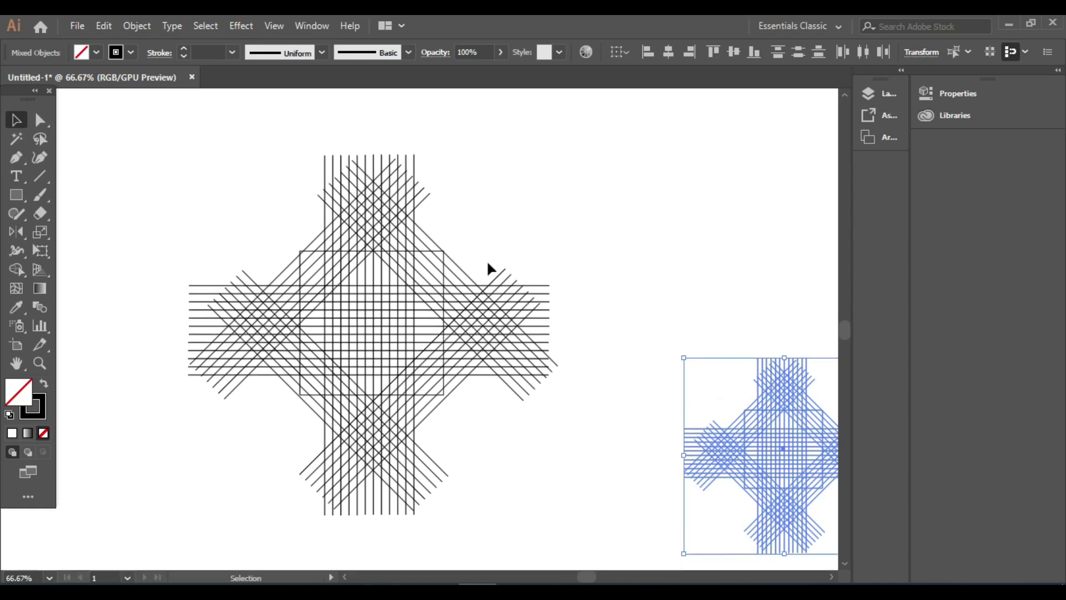
# - Enlarge the original line pattern slightly and set its stroke to none
pyautogui.moveTo(326, 256); pyautogui.dragTo(596, 552)
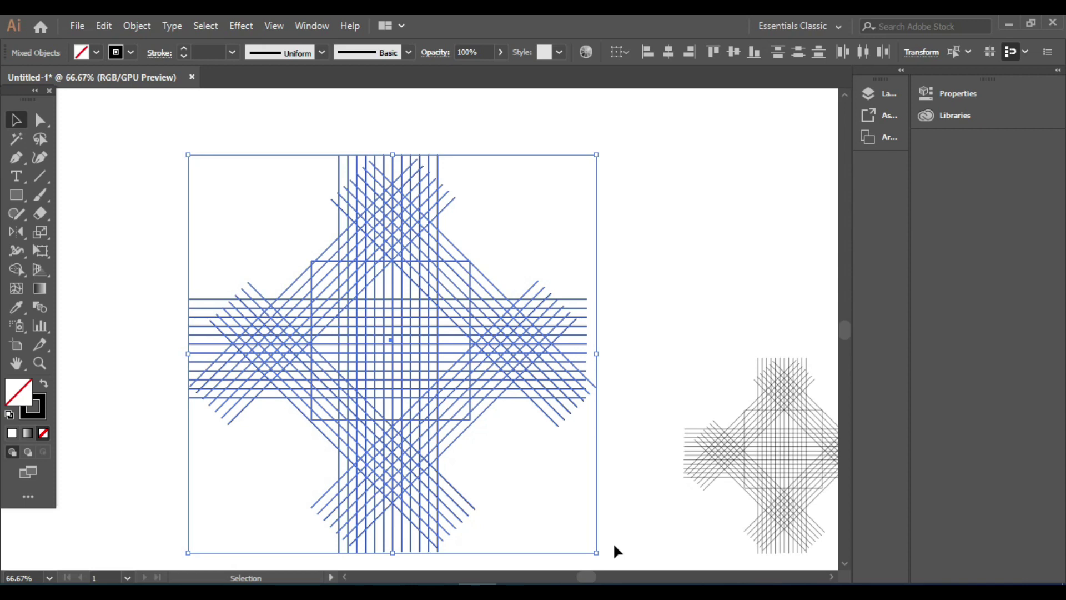
pyautogui.click(131, 53)
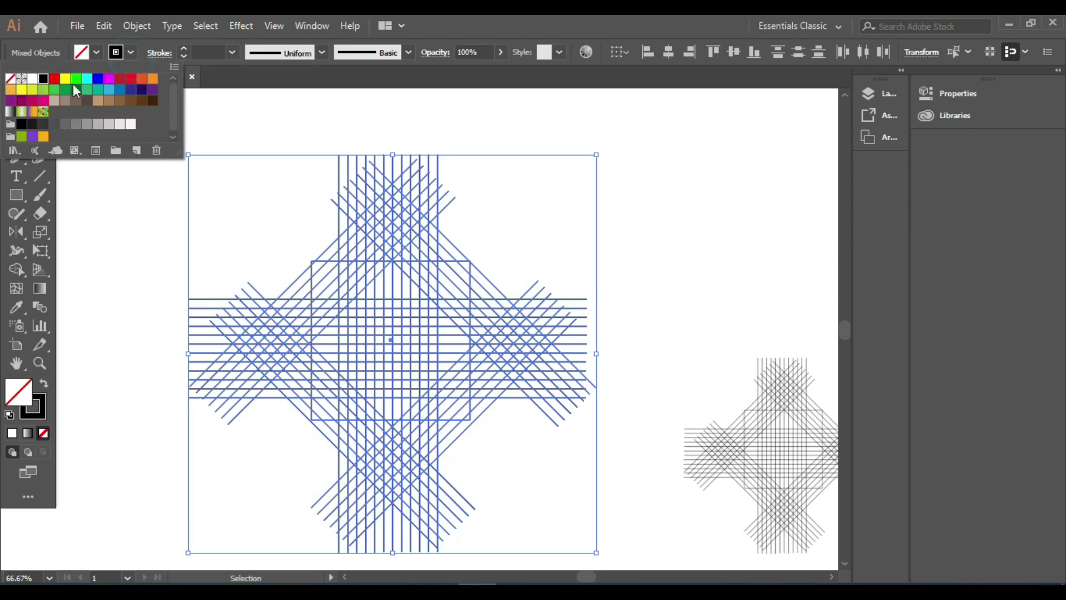
pyautogui.click(11, 79)
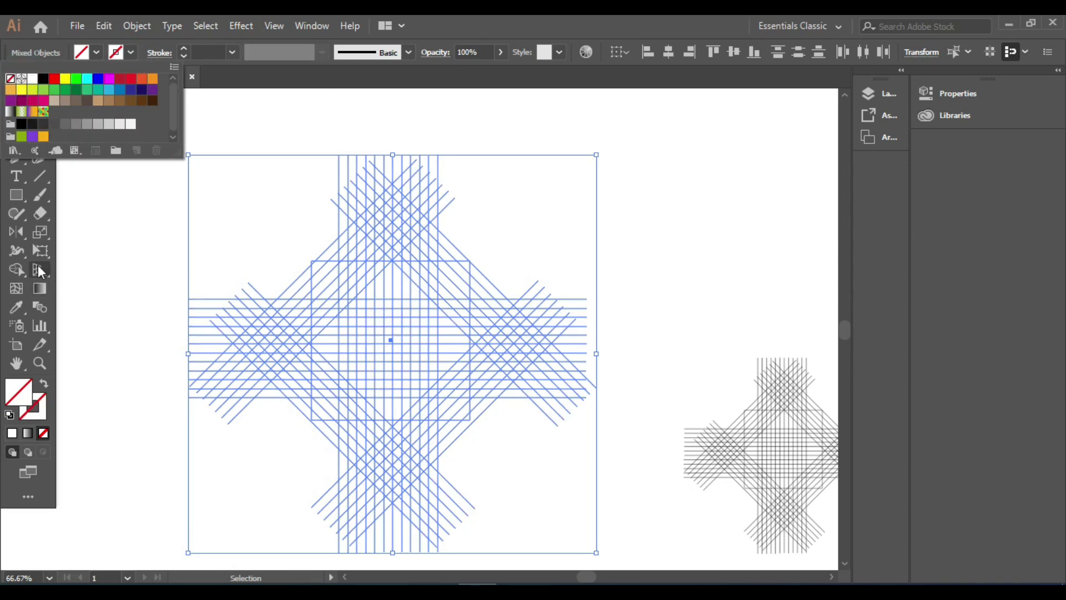
# - With the Shape Builder and a black fill, merge three alternating diagonal bands above the square's upper edge, right of the centre line
pyautogui.click(16, 270)
pyautogui.click(17, 271)
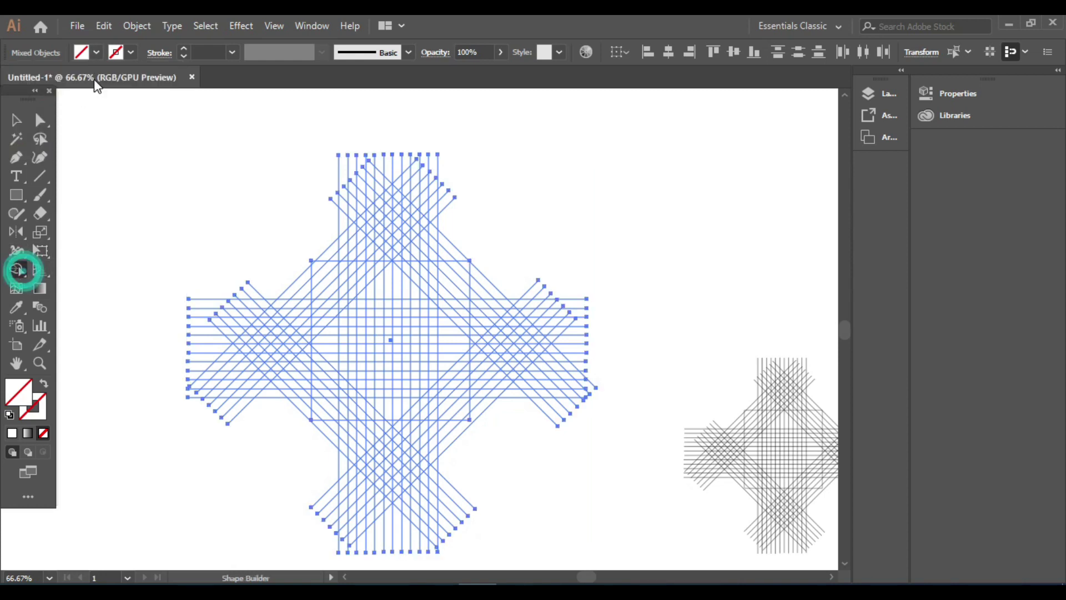
pyautogui.click(97, 52)
pyautogui.click(43, 79)
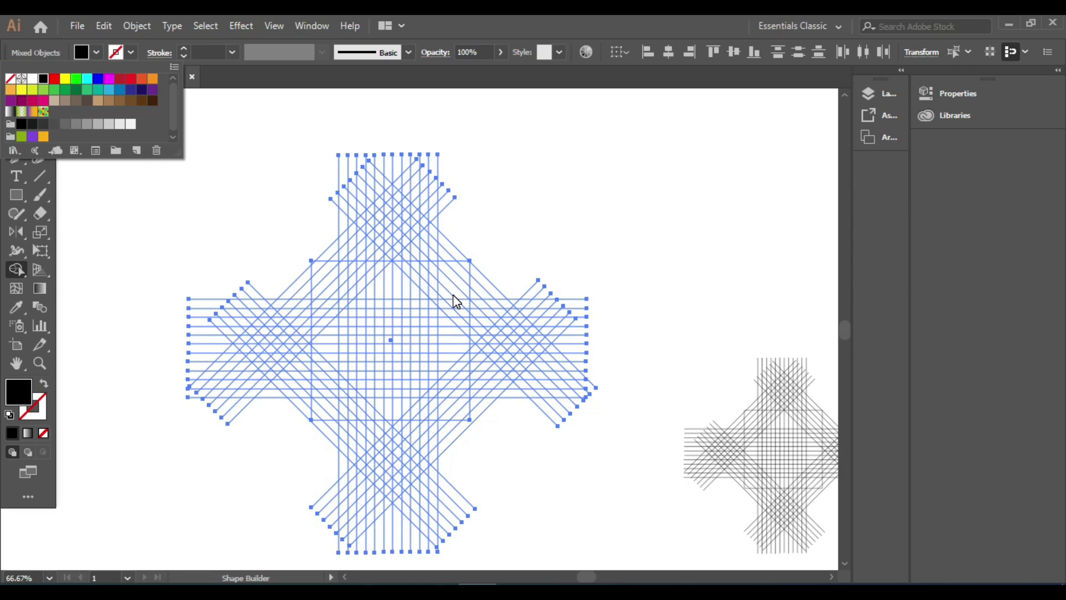
pyautogui.click(543, 210)
pyautogui.scroll(3, 417, 298)
pyautogui.scroll(4, 430, 291)
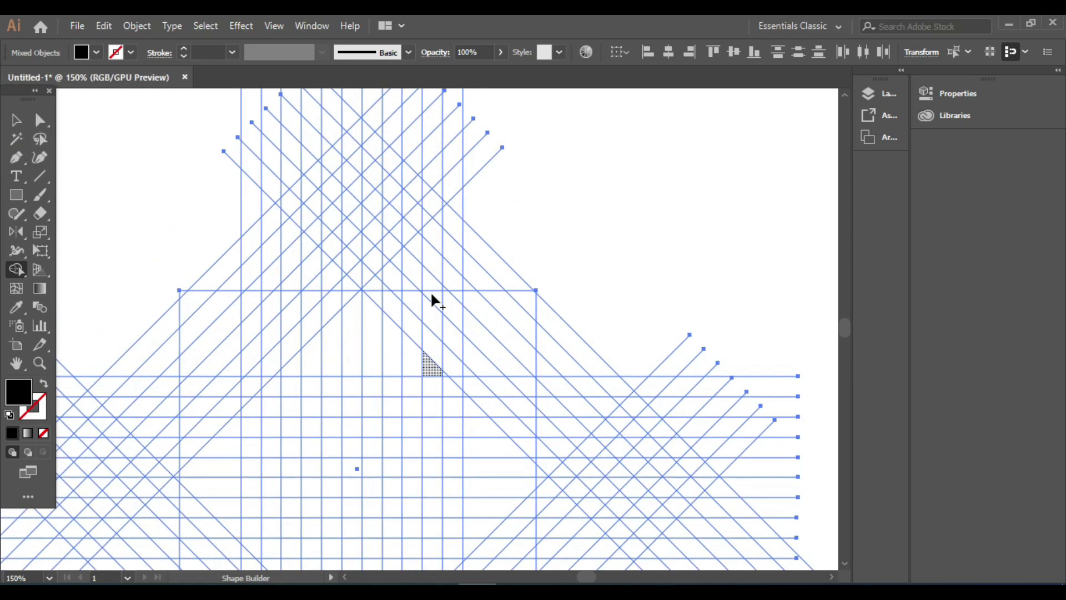
pyautogui.moveTo(368, 184); pyautogui.dragTo(452, 292)
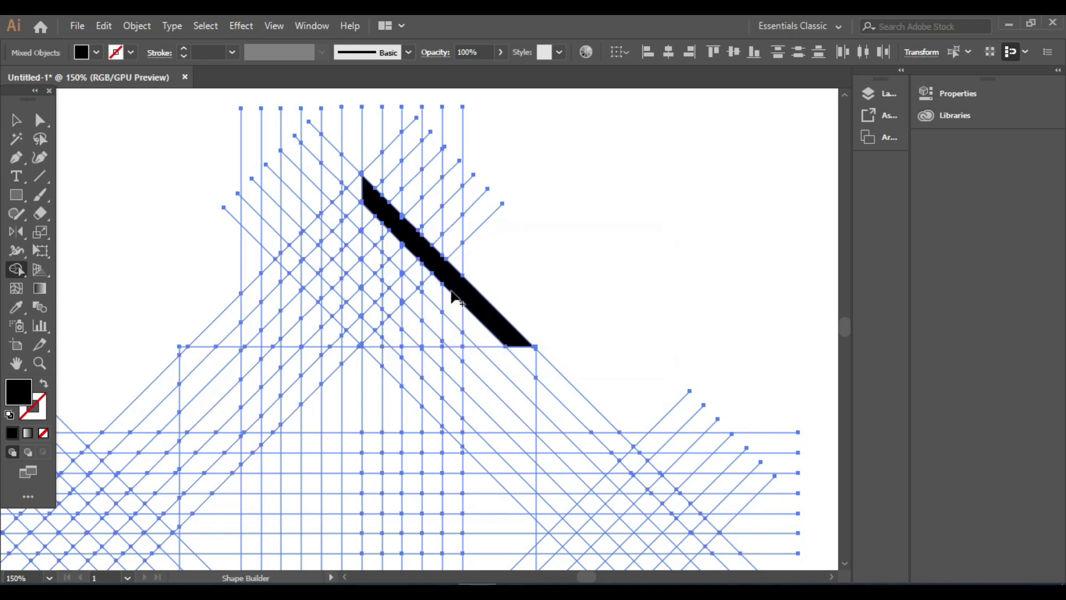
pyautogui.moveTo(377, 265)
pyautogui.mouseDown()
pyautogui.moveTo(412, 290)
pyautogui.moveTo(380, 275)
pyautogui.moveTo(471, 347)
pyautogui.mouseUp()
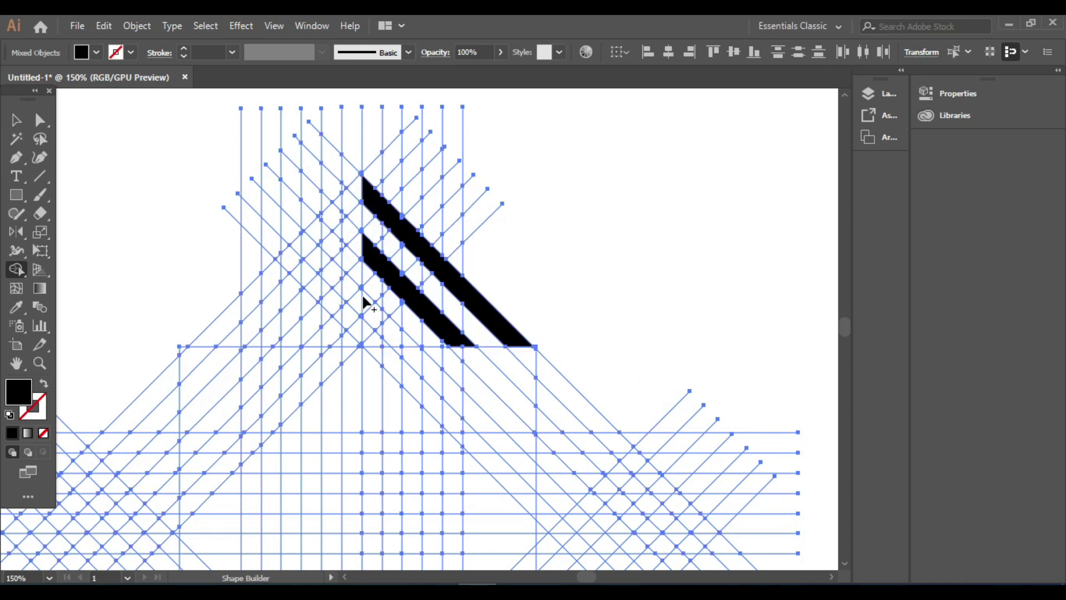
pyautogui.click(378, 332)
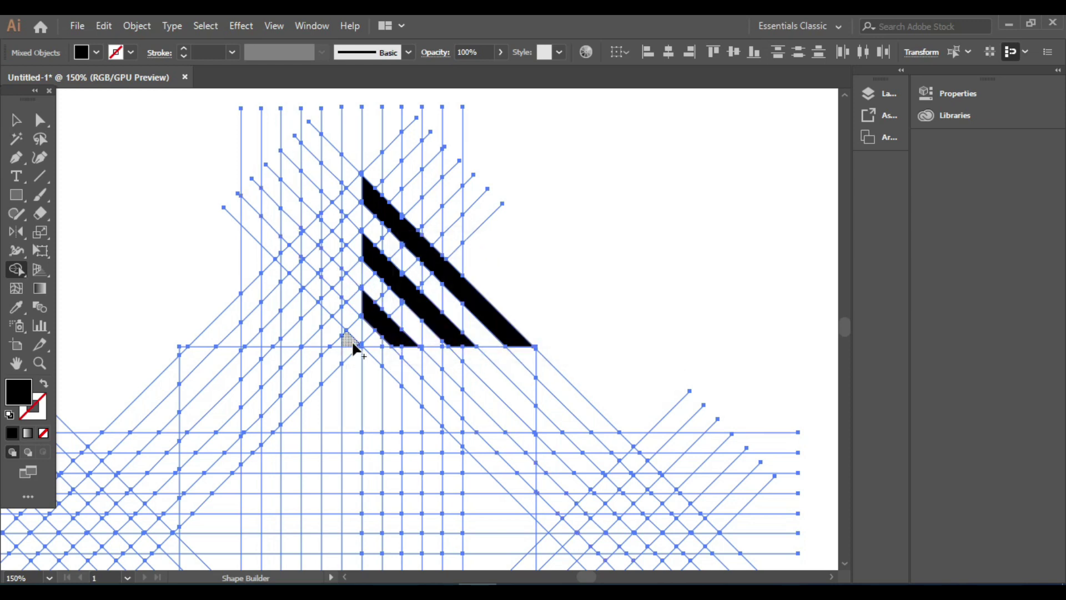
# - Build gray diagonal bands between and below the black stripes to complete the right half of the roof shape
pyautogui.click(95, 55)
pyautogui.click(64, 123)
pyautogui.moveTo(366, 211); pyautogui.dragTo(473, 328)
pyautogui.moveTo(427, 294)
pyautogui.mouseDown()
pyautogui.moveTo(375, 287)
pyautogui.moveTo(449, 351)
pyautogui.mouseUp()
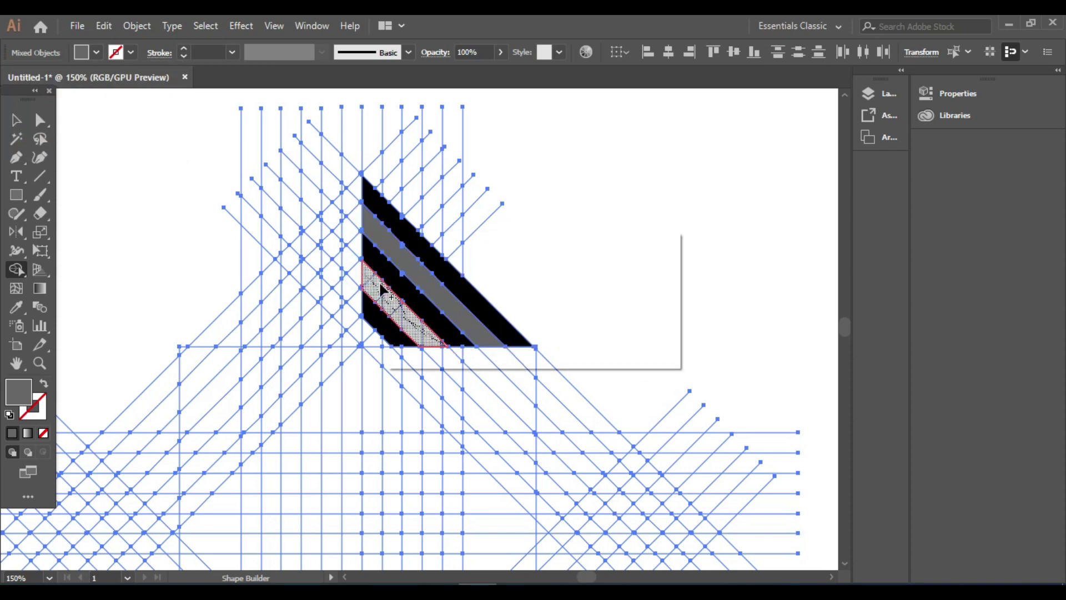
pyautogui.click(370, 335)
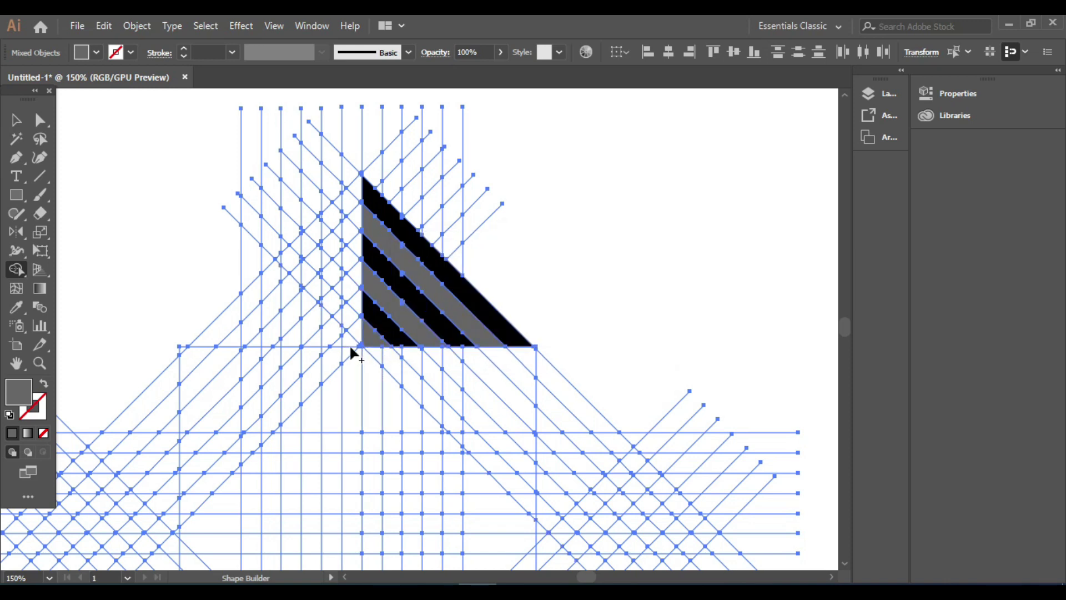
# - Build the roof's left half from nested gray and black angled bands with a darker gray strip in the middle
pyautogui.moveTo(351, 343)
pyautogui.mouseDown()
pyautogui.moveTo(354, 203)
pyautogui.moveTo(341, 200)
pyautogui.moveTo(272, 265)
pyautogui.moveTo(282, 347)
pyautogui.moveTo(273, 277)
pyautogui.moveTo(356, 197)
pyautogui.moveTo(352, 338)
pyautogui.moveTo(296, 339)
pyautogui.moveTo(289, 290)
pyautogui.moveTo(337, 237)
pyautogui.moveTo(327, 293)
pyautogui.moveTo(331, 335)
pyautogui.moveTo(338, 289)
pyautogui.moveTo(340, 340)
pyautogui.moveTo(315, 291)
pyautogui.moveTo(317, 339)
pyautogui.mouseUp()
pyautogui.hotkey('ctrl', 'z')
pyautogui.click(95, 52)
pyautogui.click(46, 87)
pyautogui.click(95, 53)
pyautogui.click(54, 126)
pyautogui.scroll(-2, 388, 419)
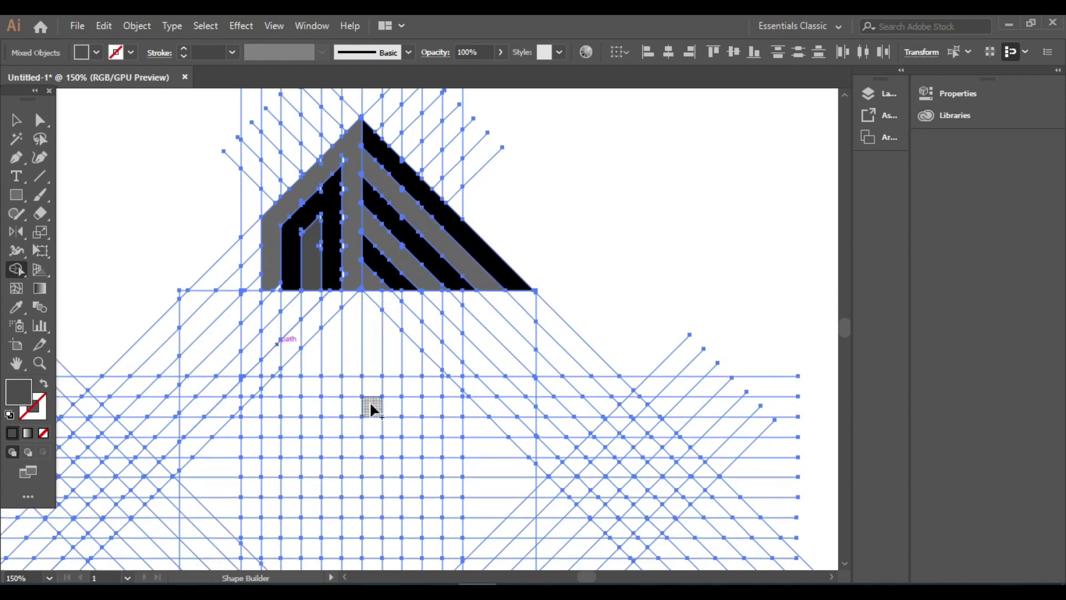
# - Merge cells beneath the roof's right half into three spaced vertical bars filled with black
pyautogui.moveTo(371, 410); pyautogui.dragTo(371, 379)
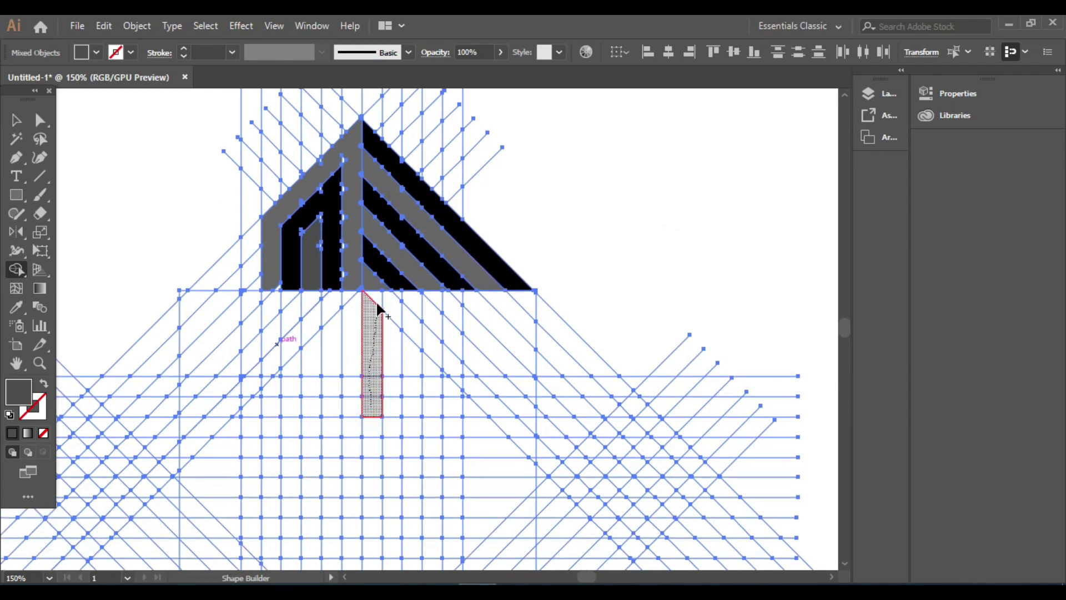
pyautogui.moveTo(376, 302); pyautogui.dragTo(376, 297)
pyautogui.click(94, 55)
pyautogui.click(43, 77)
pyautogui.click(368, 351)
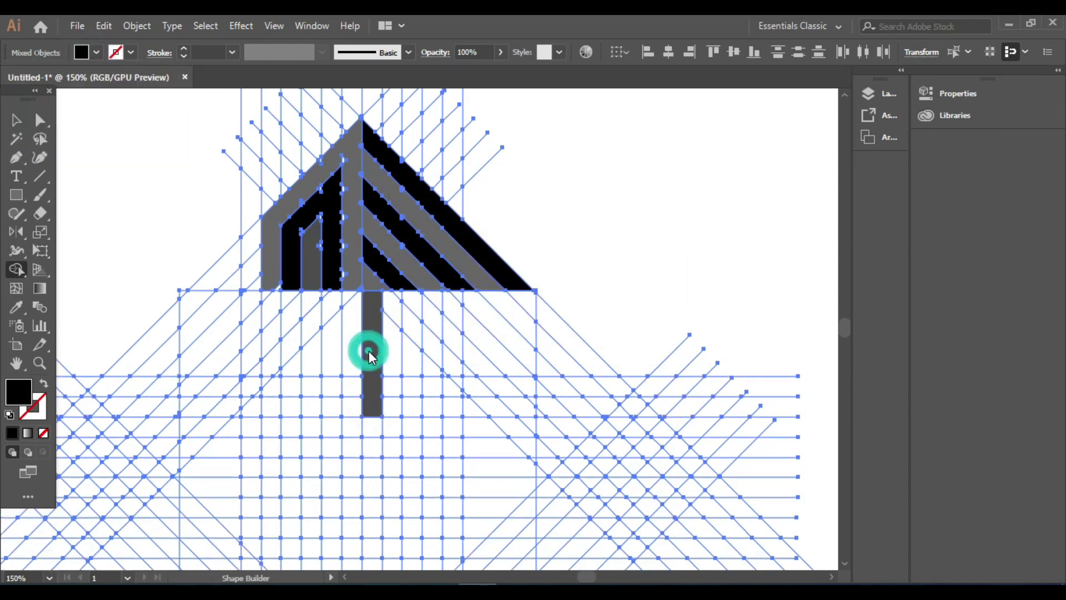
pyautogui.moveTo(419, 311); pyautogui.dragTo(417, 405)
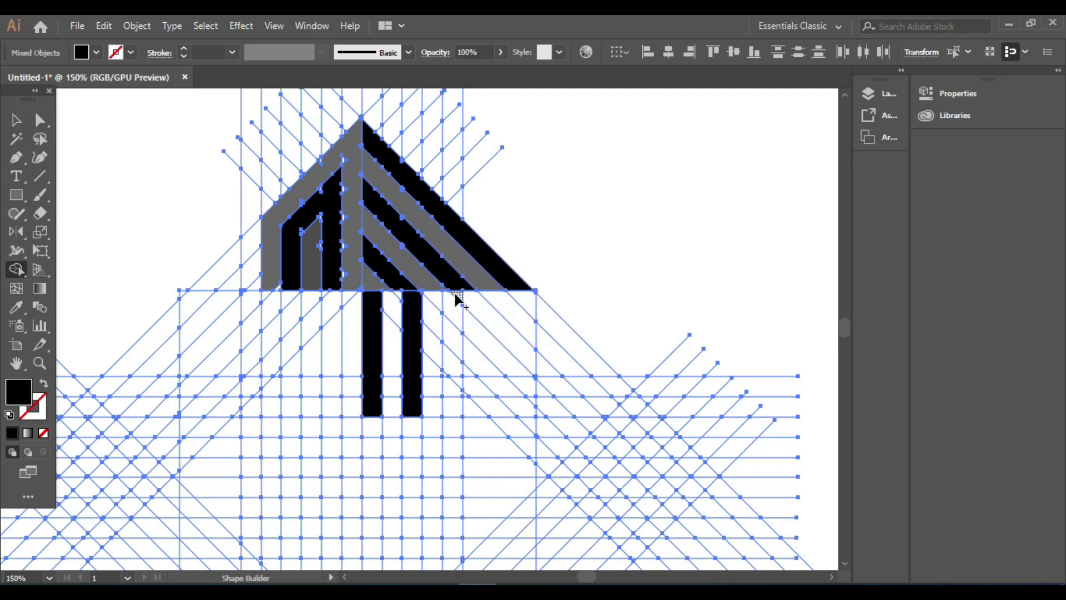
pyautogui.moveTo(457, 298)
pyautogui.mouseDown()
pyautogui.moveTo(467, 404)
pyautogui.moveTo(453, 408)
pyautogui.moveTo(449, 293)
pyautogui.mouseUp()
pyautogui.hotkey('ctrl', 'z')
# - Fill the two gaps between the black vertical bars with dark gray bars and return to the Selection tool
pyautogui.click(96, 52)
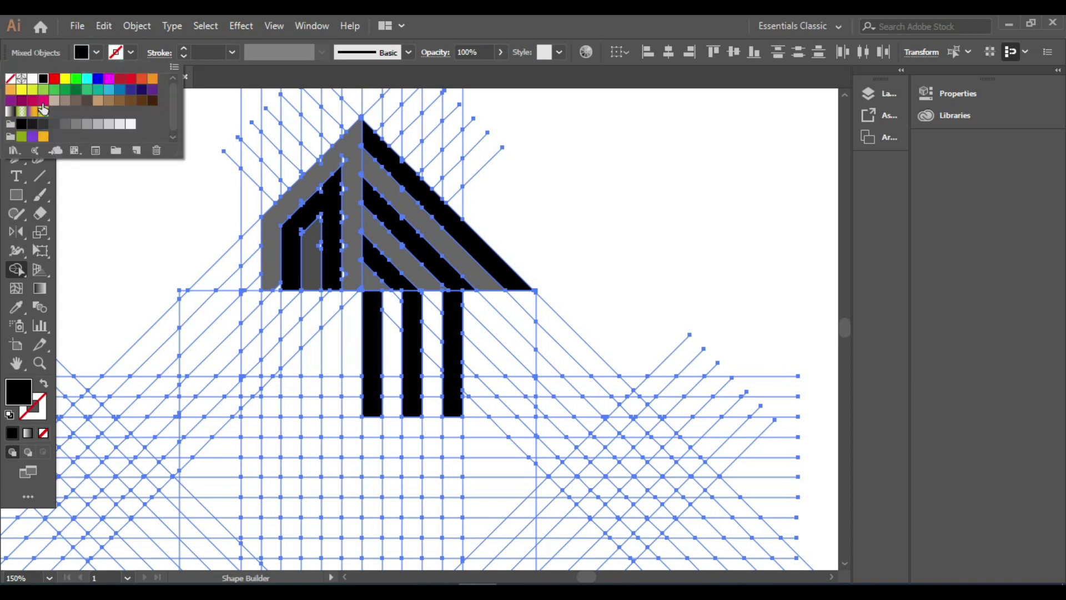
pyautogui.click(58, 136)
pyautogui.press('Escape')
pyautogui.click(392, 347)
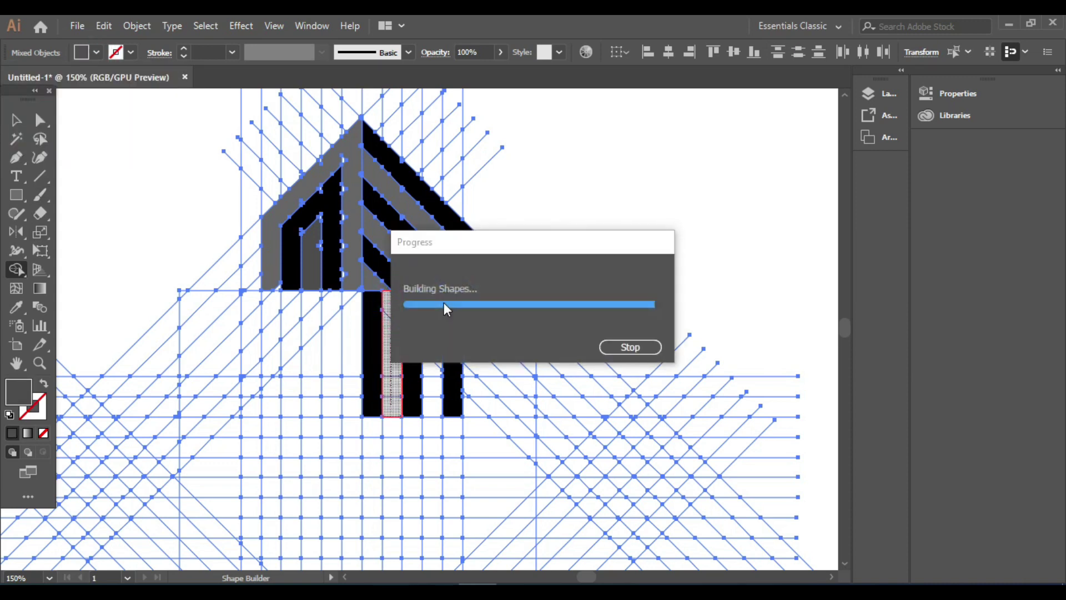
pyautogui.click(431, 352)
pyautogui.press('y')
pyautogui.press('v')
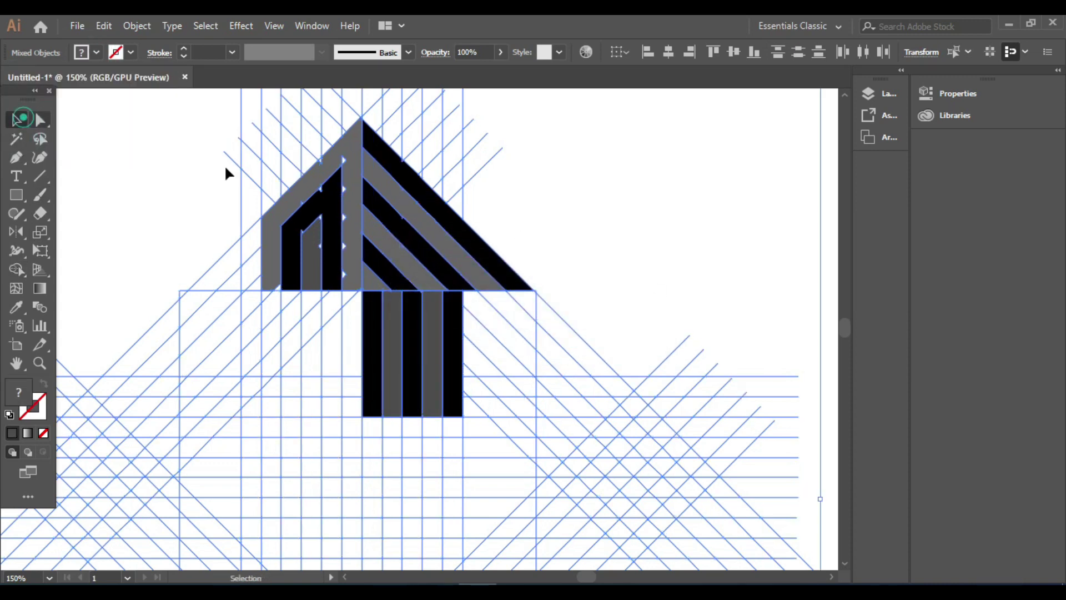
# - Select all pieces of the striped shape, move it aside to the right, and delete the leftover pieces in the vacated area
pyautogui.click(535, 259)
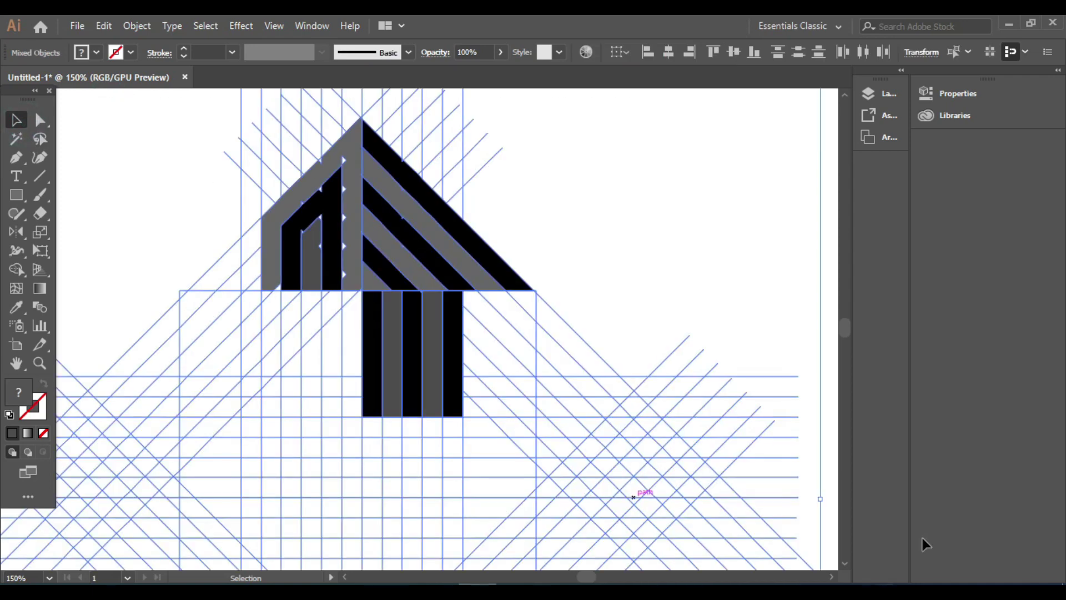
pyautogui.click(393, 341)
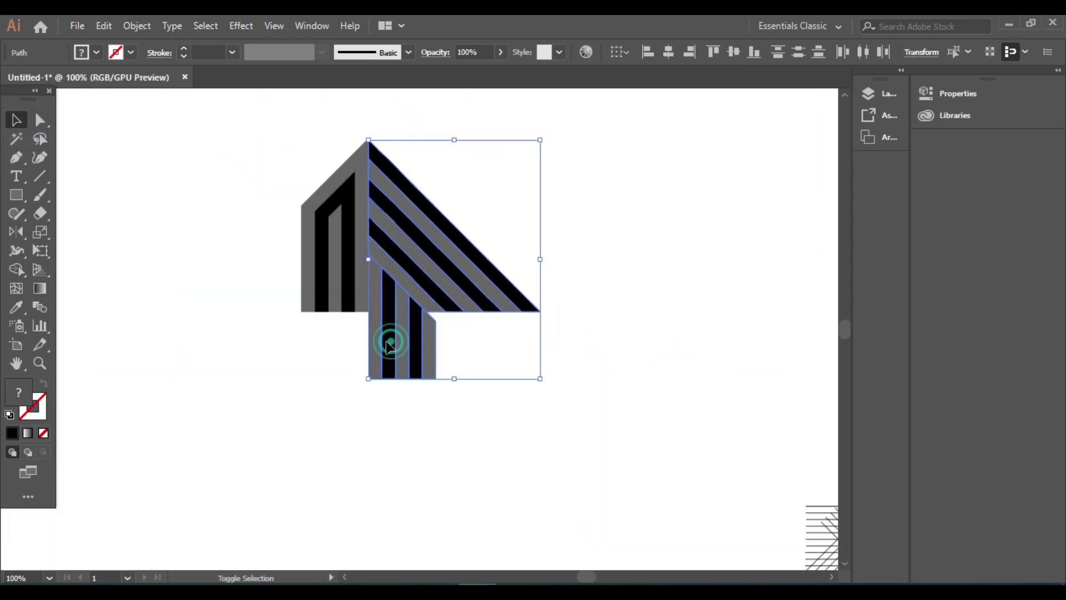
pyautogui.keyDown('shift'); pyautogui.click(347, 229); pyautogui.keyUp('shift')
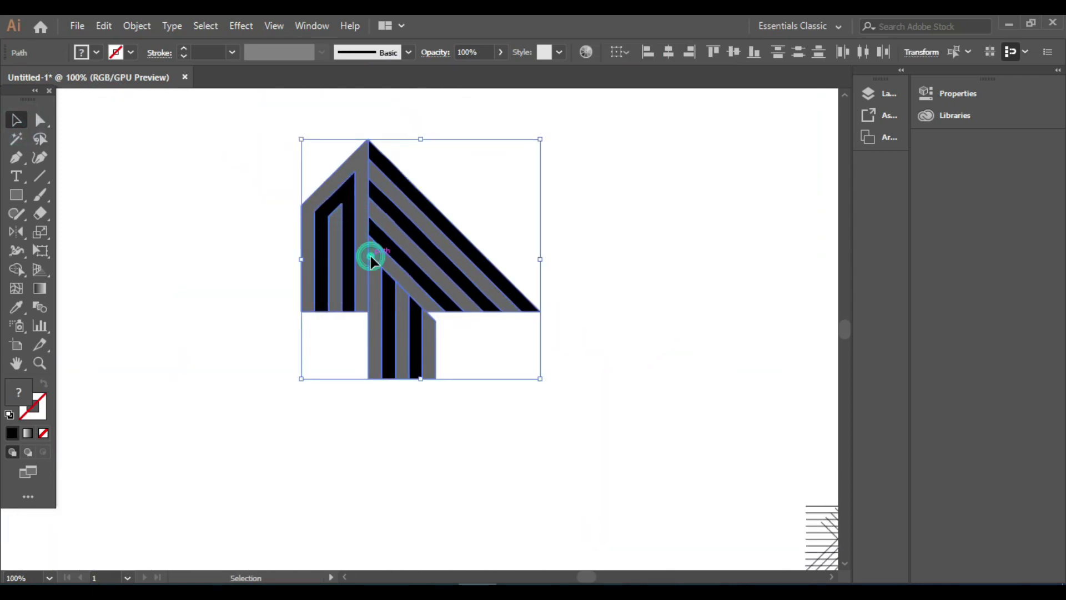
pyautogui.moveTo(370, 256); pyautogui.dragTo(669, 233)
pyautogui.moveTo(114, 118); pyautogui.dragTo(500, 562)
pyautogui.press('Delete')
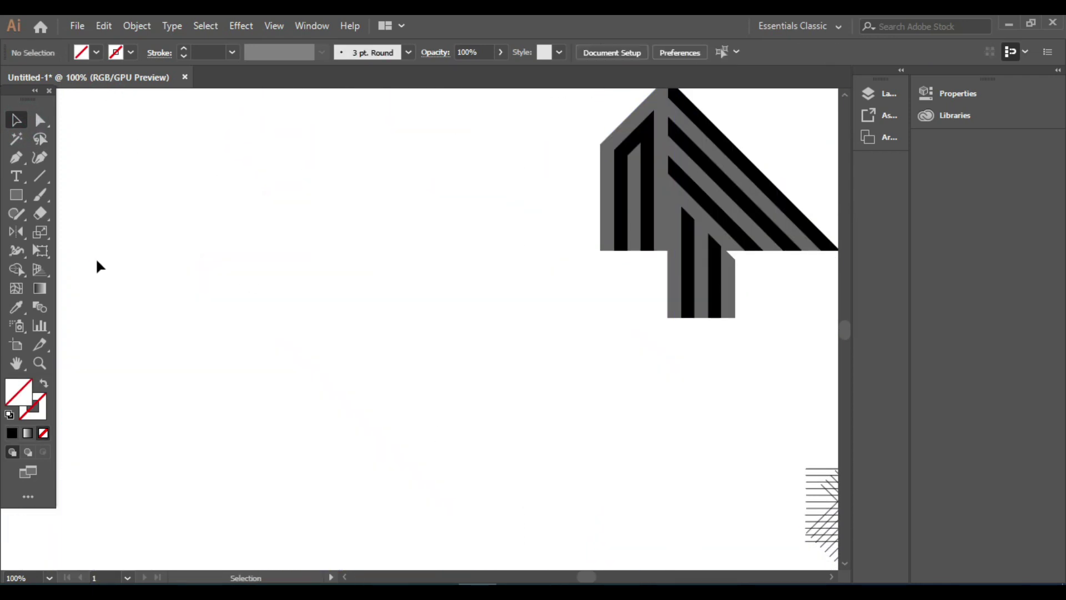
# - Move the striped shape back to the upper left of the small line pattern and enlarge it proportionally
pyautogui.scroll(-1, 96, 258)
pyautogui.moveTo(445, 239); pyautogui.dragTo(259, 276)
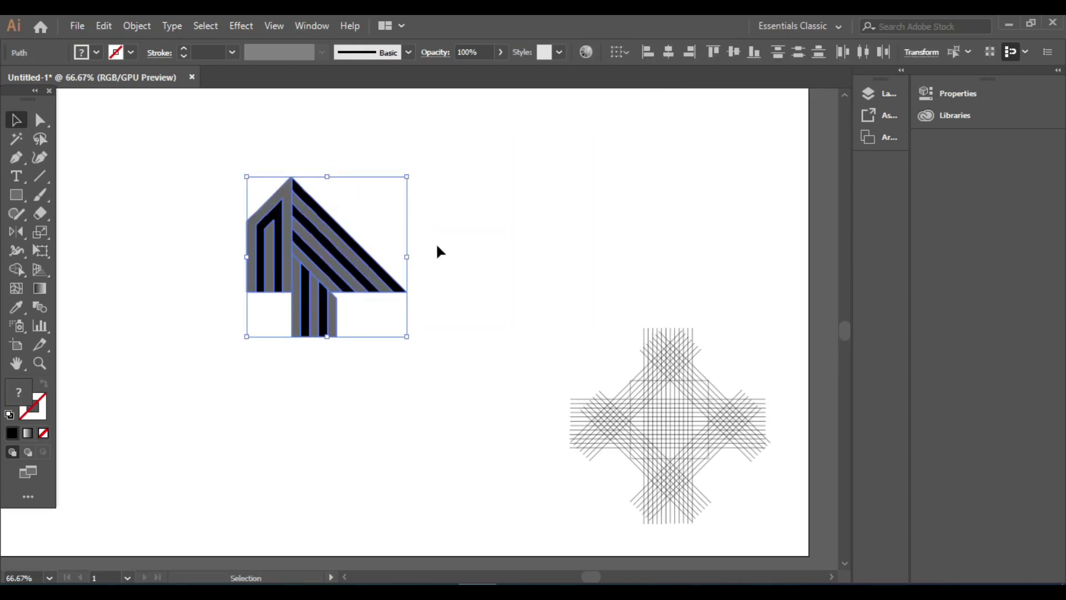
pyautogui.click(555, 371)
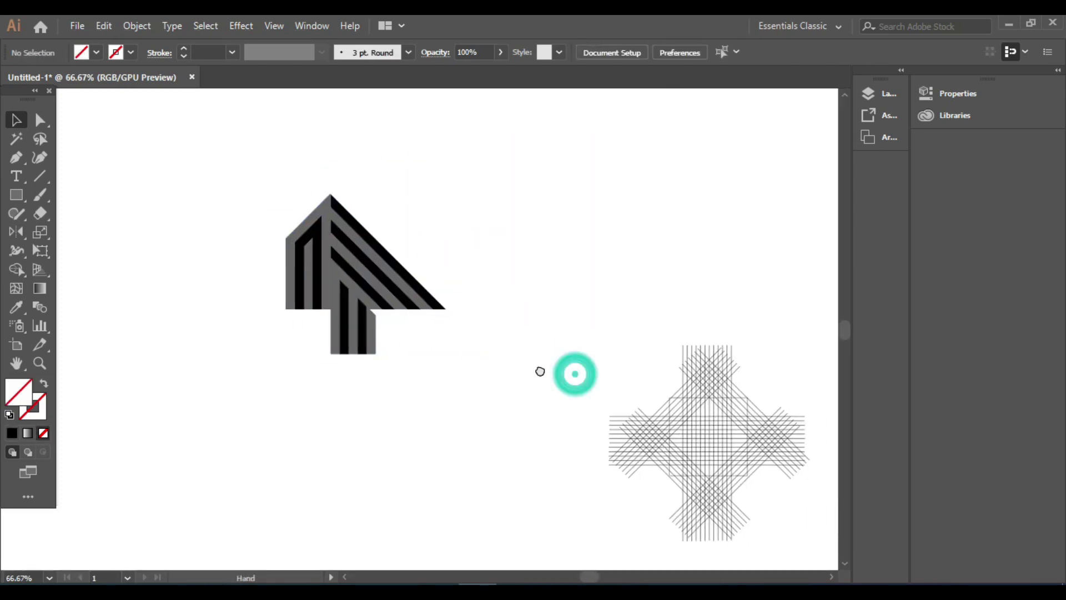
pyautogui.moveTo(215, 162); pyautogui.dragTo(457, 388)
pyautogui.moveTo(376, 291); pyautogui.dragTo(323, 282)
pyautogui.moveTo(393, 345); pyautogui.dragTo(432, 385)
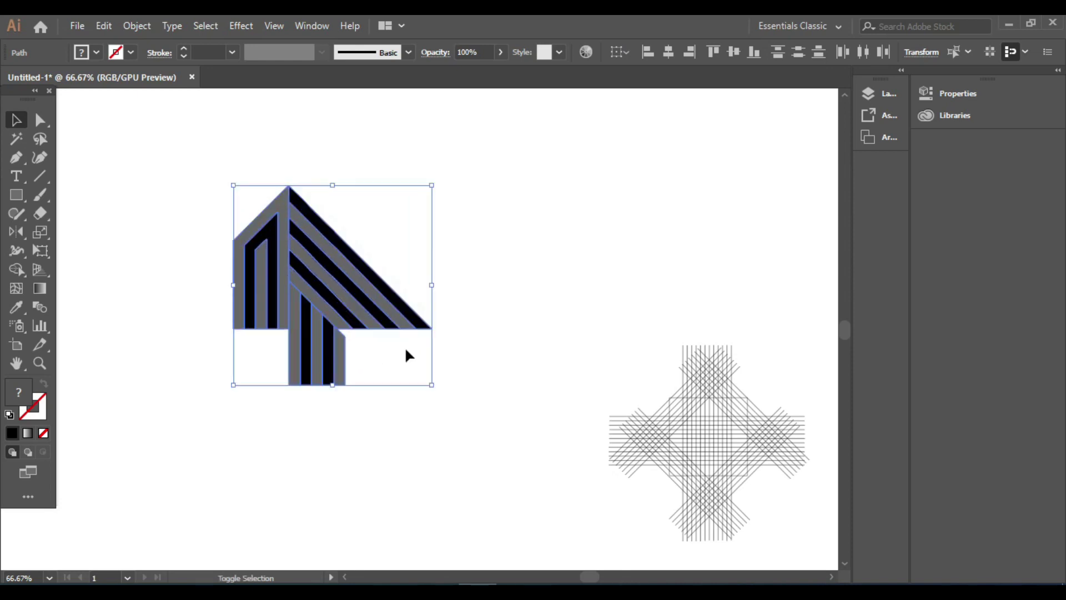
# - Select all pieces of the striped shape, move it slightly upward, and deselect it
pyautogui.moveTo(205, 157); pyautogui.dragTo(389, 375)
pyautogui.moveTo(301, 333); pyautogui.dragTo(296, 293)
pyautogui.click(393, 94)
# - Fill the uppermost gray diagonal stripe with a linear black-white-black gradient, placing the white stop at about 52.5%
pyautogui.click(340, 222)
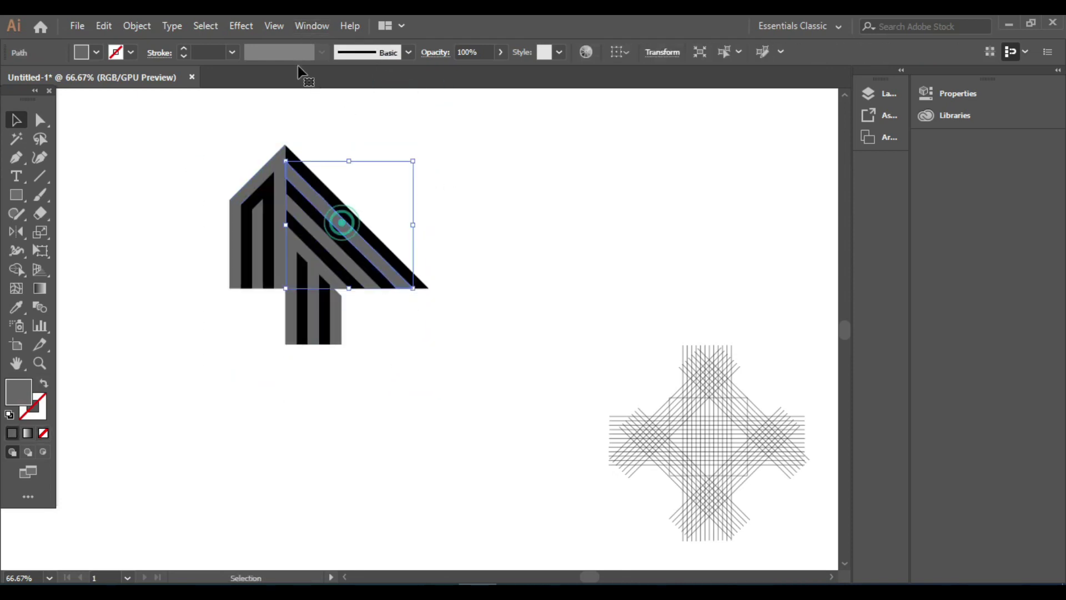
pyautogui.click(312, 25)
pyautogui.click(405, 407)
pyautogui.click(631, 268)
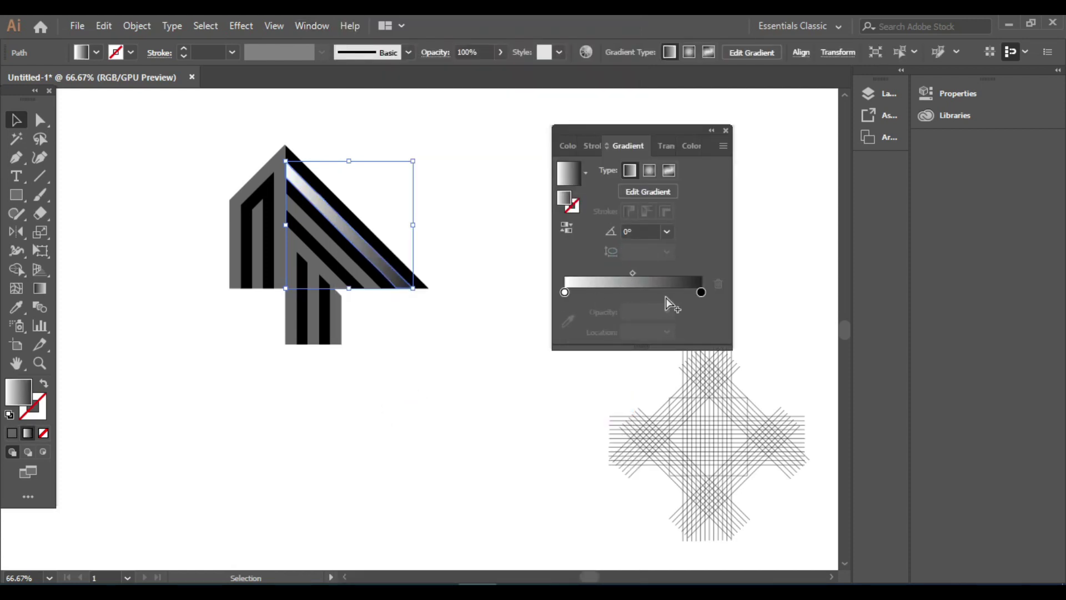
pyautogui.moveTo(700, 292); pyautogui.dragTo(646, 292)
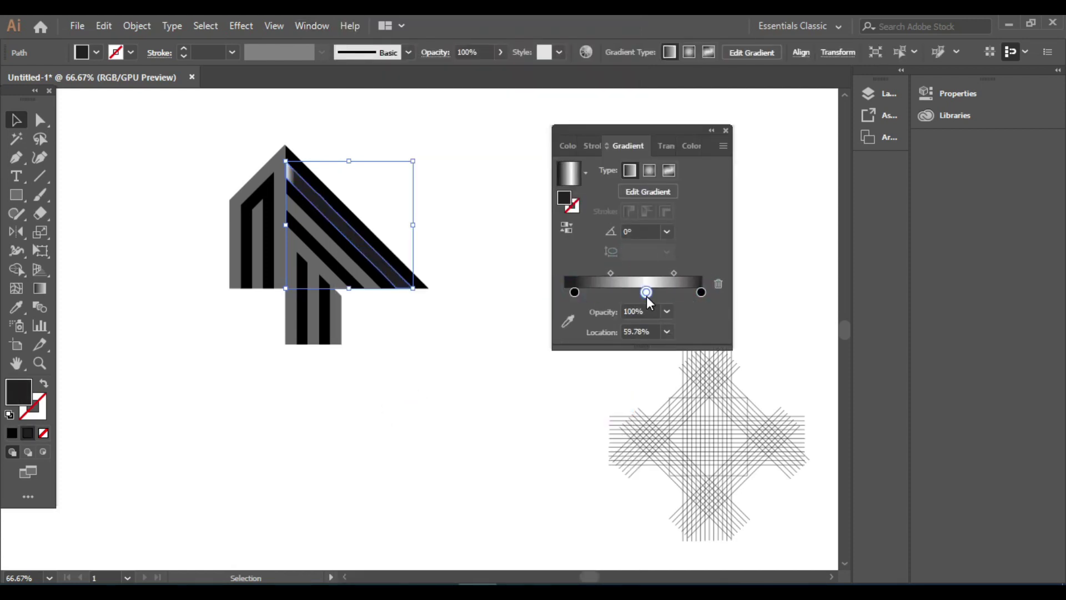
pyautogui.moveTo(574, 292); pyautogui.dragTo(569, 292)
pyautogui.click(701, 292)
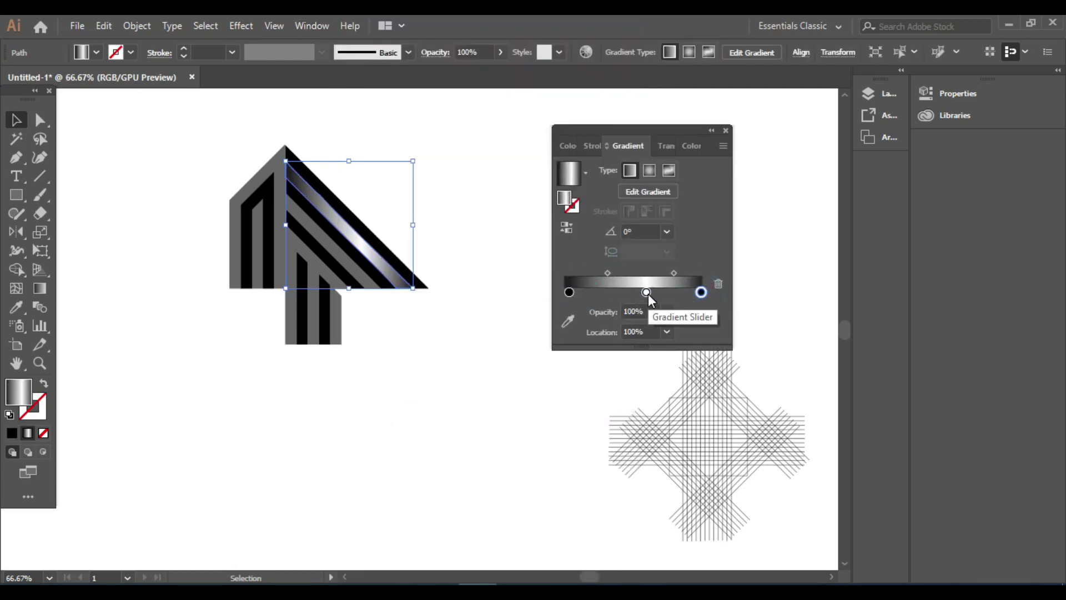
pyautogui.moveTo(646, 292); pyautogui.dragTo(636, 292)
# - Copy the top diagonal stripe's gradient onto the middle gray diagonal stripe with the Eyedropper, then deselect
pyautogui.click(366, 285)
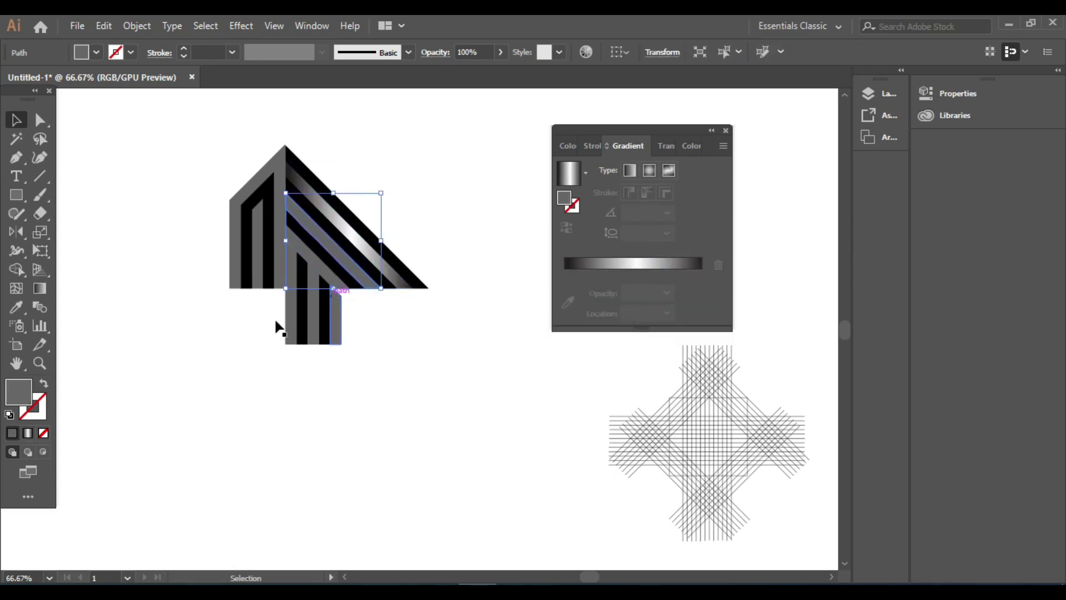
pyautogui.click(16, 307)
pyautogui.click(373, 207)
pyautogui.press('v')
pyautogui.click(441, 370)
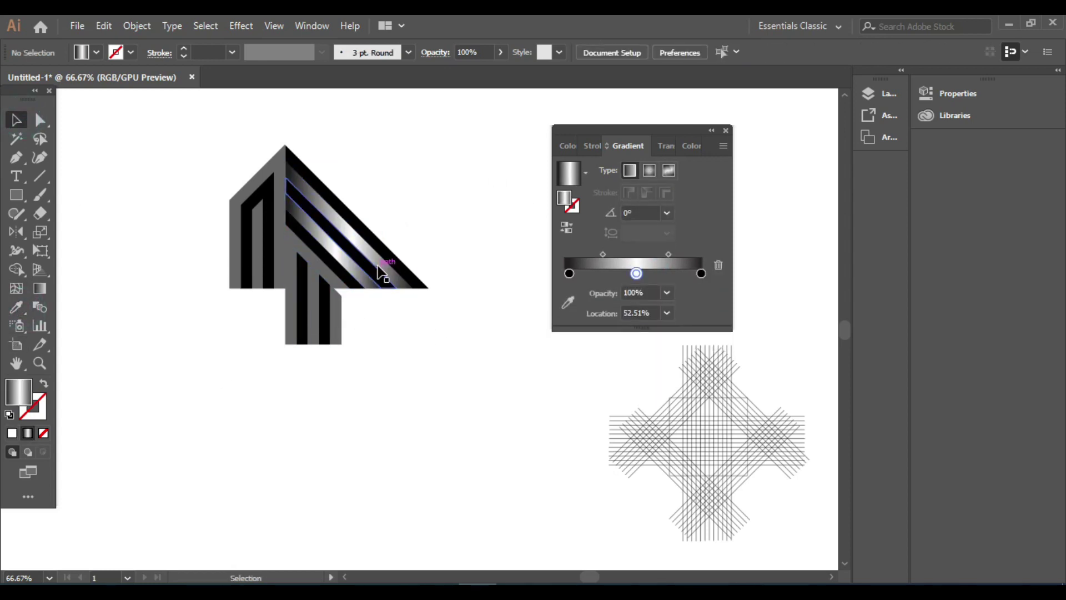
# - Redraw the top stripe's gradient along its diagonal at about -44° and reposition its stops, with the first black stop at about 16.8%
pyautogui.click(382, 273)
pyautogui.press('g')
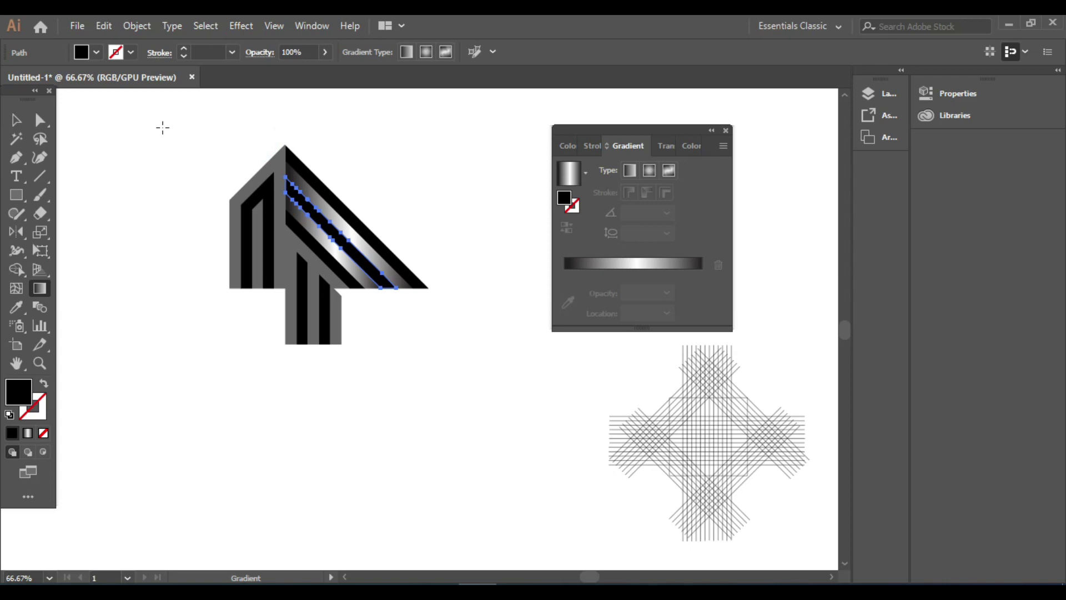
pyautogui.click(345, 231)
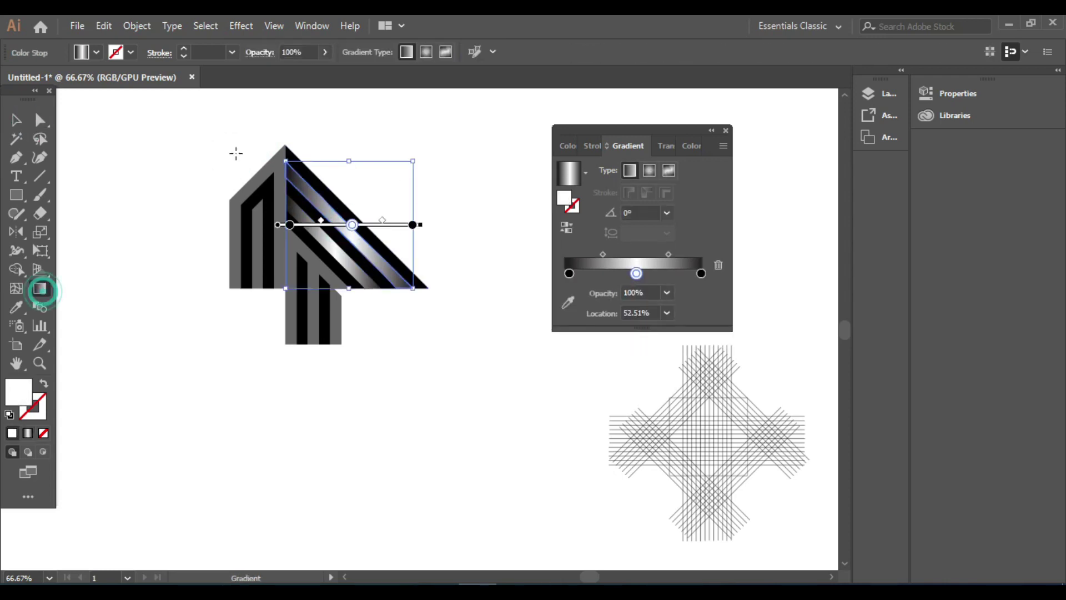
pyautogui.moveTo(227, 125); pyautogui.dragTo(449, 339)
pyautogui.moveTo(345, 240); pyautogui.dragTo(329, 223)
pyautogui.moveTo(448, 338); pyautogui.dragTo(425, 316)
pyautogui.moveTo(238, 136); pyautogui.dragTo(267, 164)
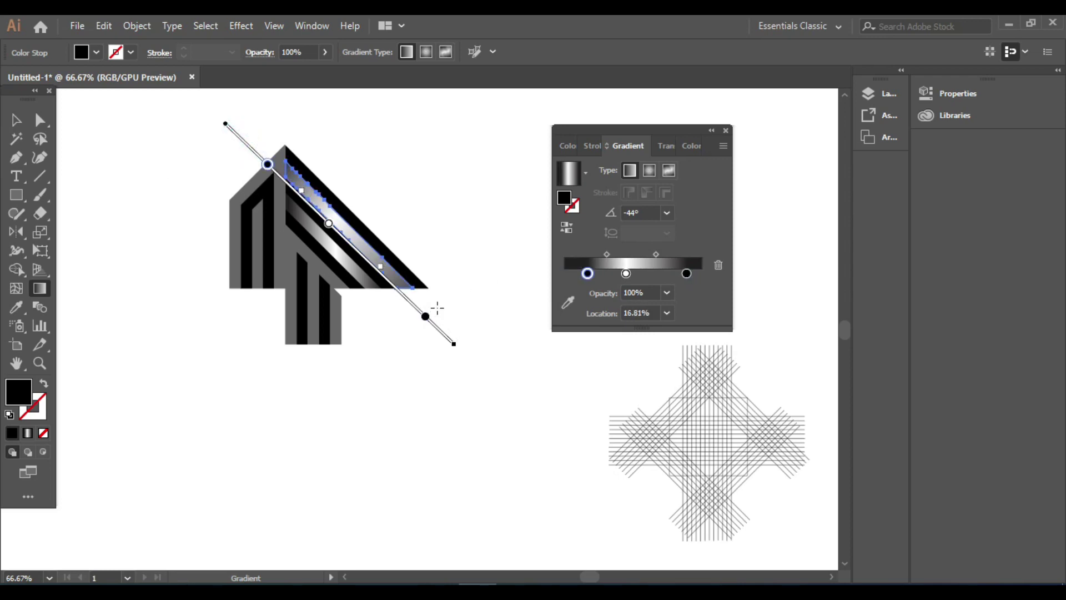
pyautogui.moveTo(372, 258); pyautogui.dragTo(367, 254)
pyautogui.click(15, 121)
# - Redraw the middle diagonal stripe's gradient along its length at about -43.7° and move its first black stop to about 25.2%
pyautogui.click(324, 240)
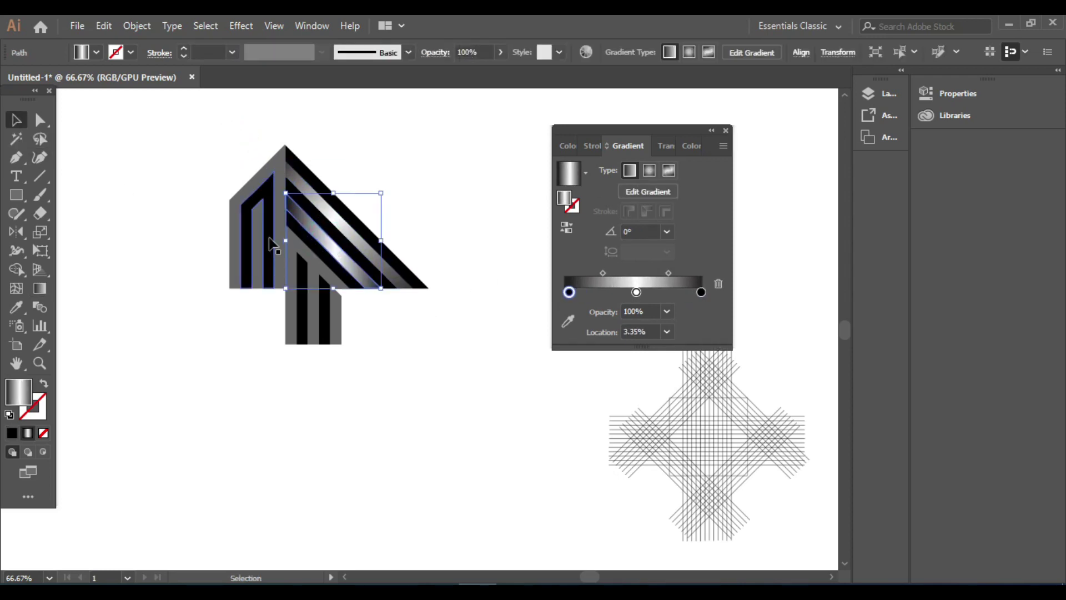
pyautogui.press('g')
pyautogui.moveTo(204, 128)
pyautogui.mouseDown()
pyautogui.moveTo(439, 351)
pyautogui.moveTo(245, 166)
pyautogui.moveTo(260, 181)
pyautogui.mouseUp()
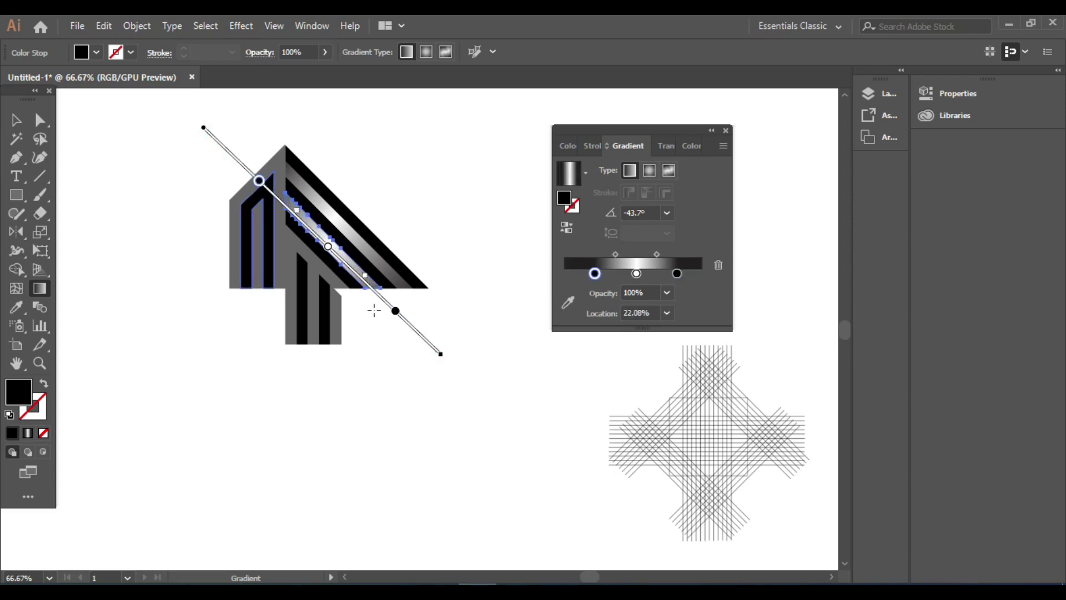
pyautogui.moveTo(364, 275); pyautogui.dragTo(352, 263)
pyautogui.moveTo(260, 180); pyautogui.dragTo(266, 187)
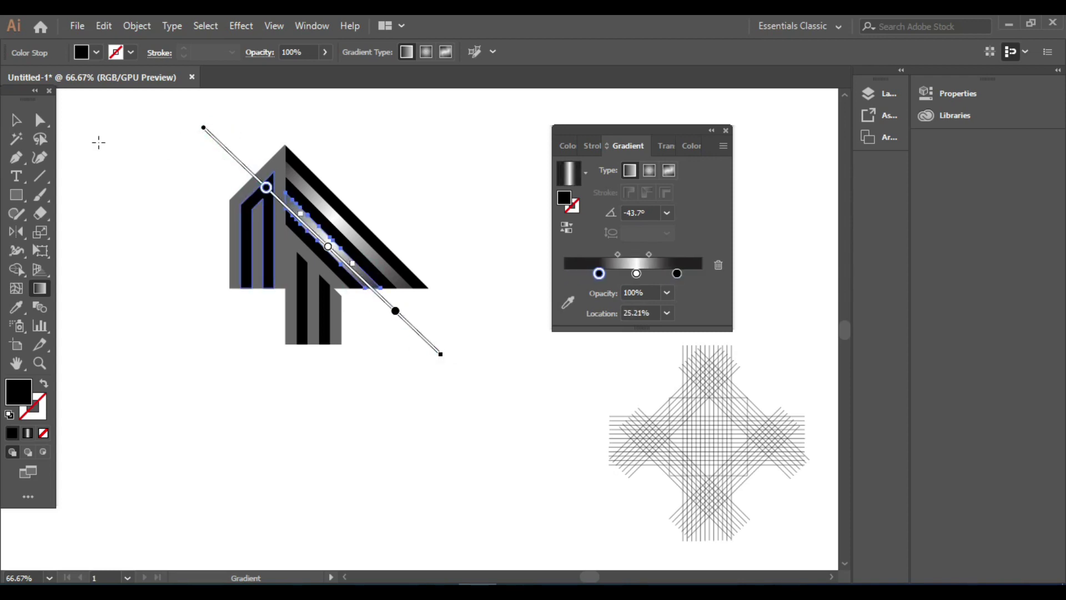
pyautogui.press('v')
pyautogui.click(380, 323)
# - Redraw the middle stripe's gradient at about -43.8° and pull both black stops inward, the last one to about 76.8%
pyautogui.click(333, 257)
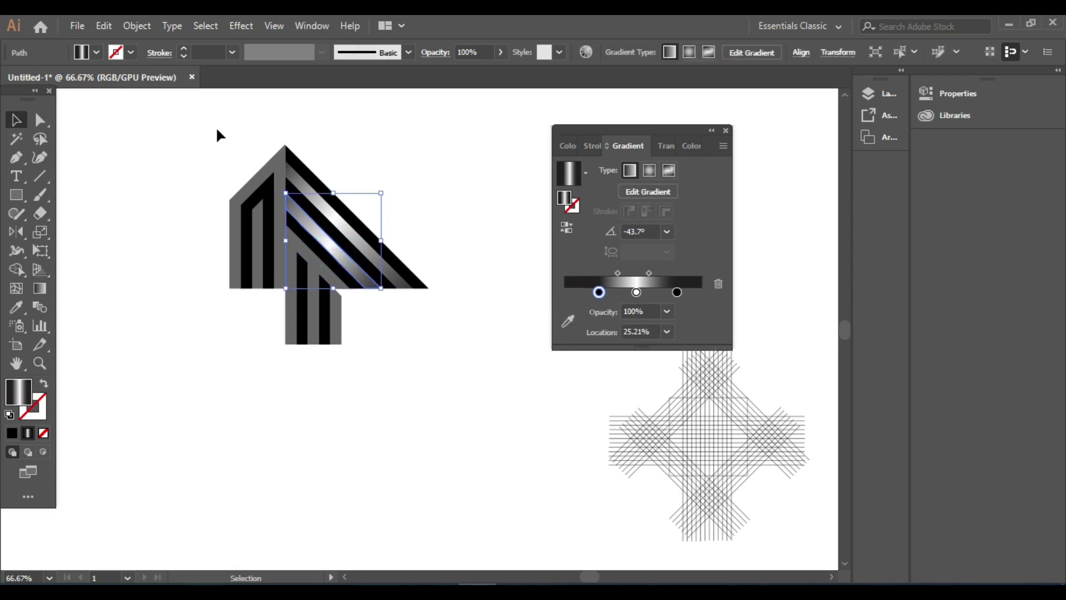
pyautogui.press('g')
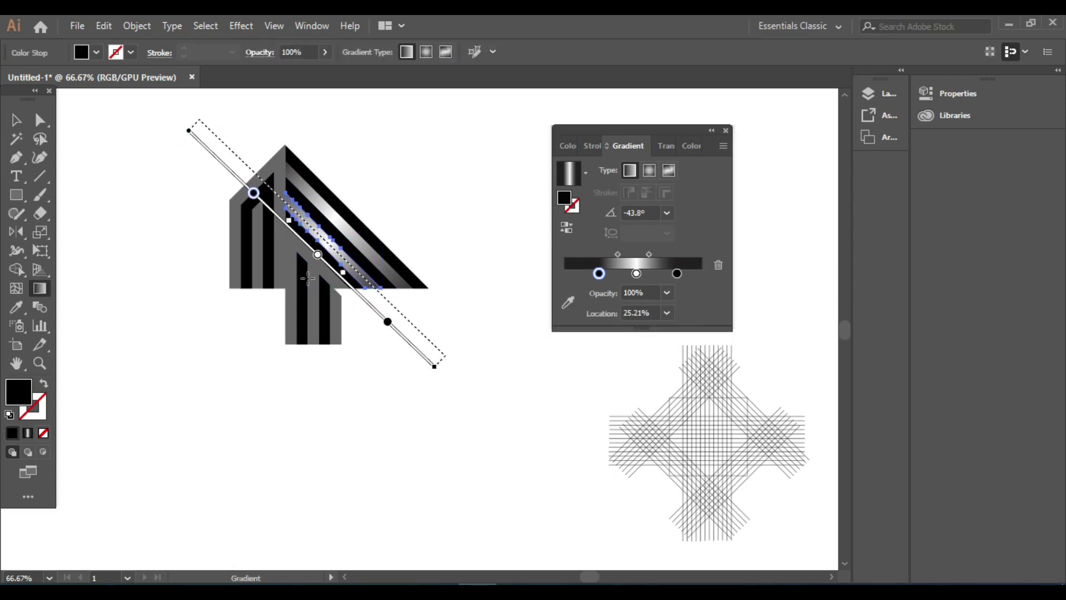
pyautogui.moveTo(269, 209); pyautogui.dragTo(277, 215)
pyautogui.moveTo(387, 321); pyautogui.dragTo(374, 308)
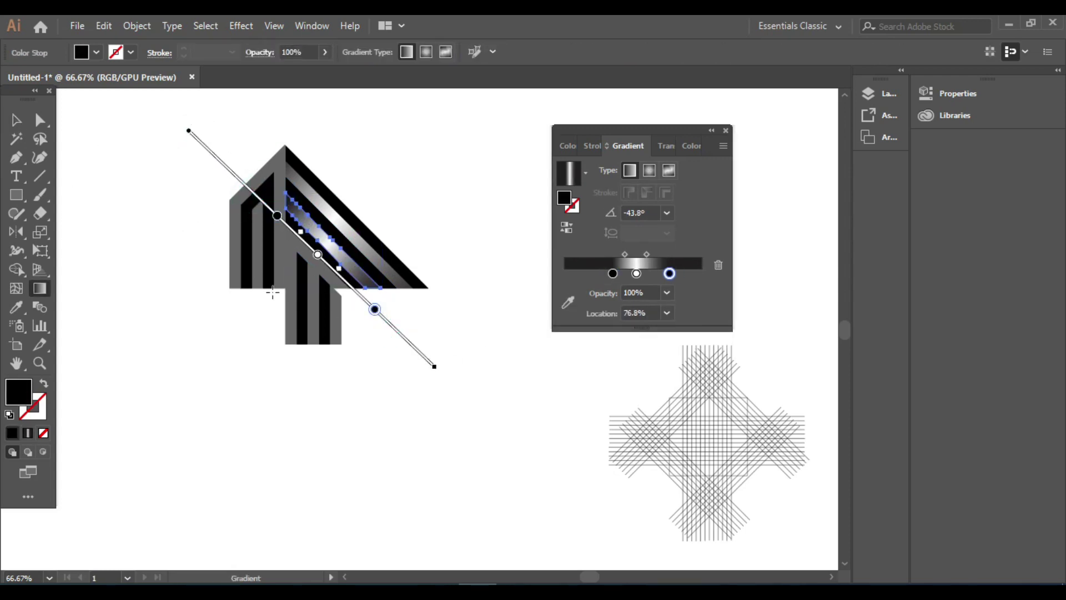
pyautogui.press('v')
pyautogui.click(367, 319)
# - Tighten the top diagonal stripe's gradient by moving both black stops inward, the last one to about 87.7%
pyautogui.click(352, 246)
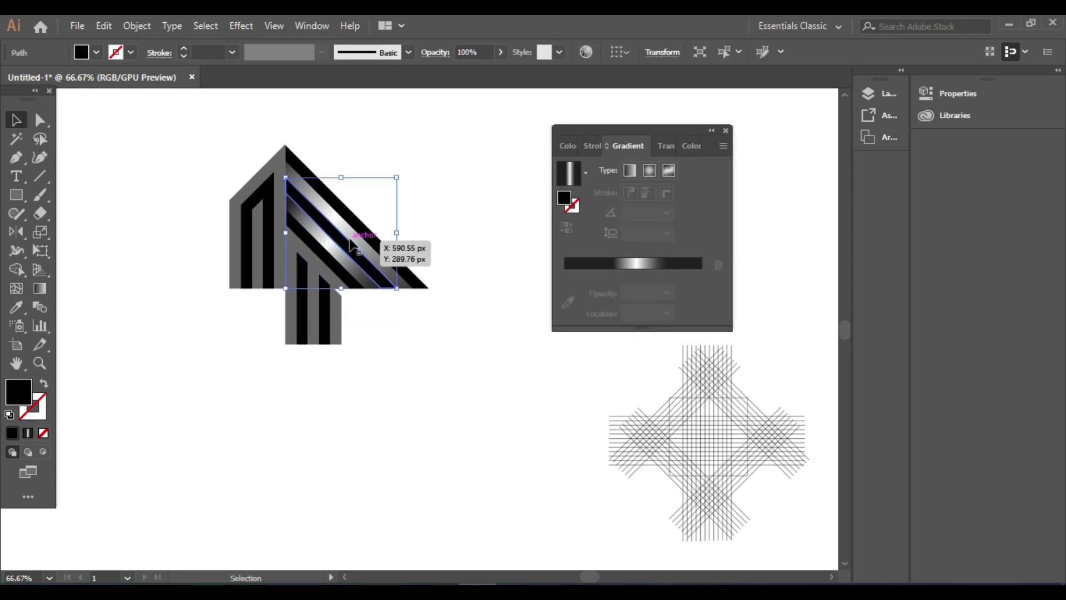
pyautogui.click(338, 222)
pyautogui.press('g')
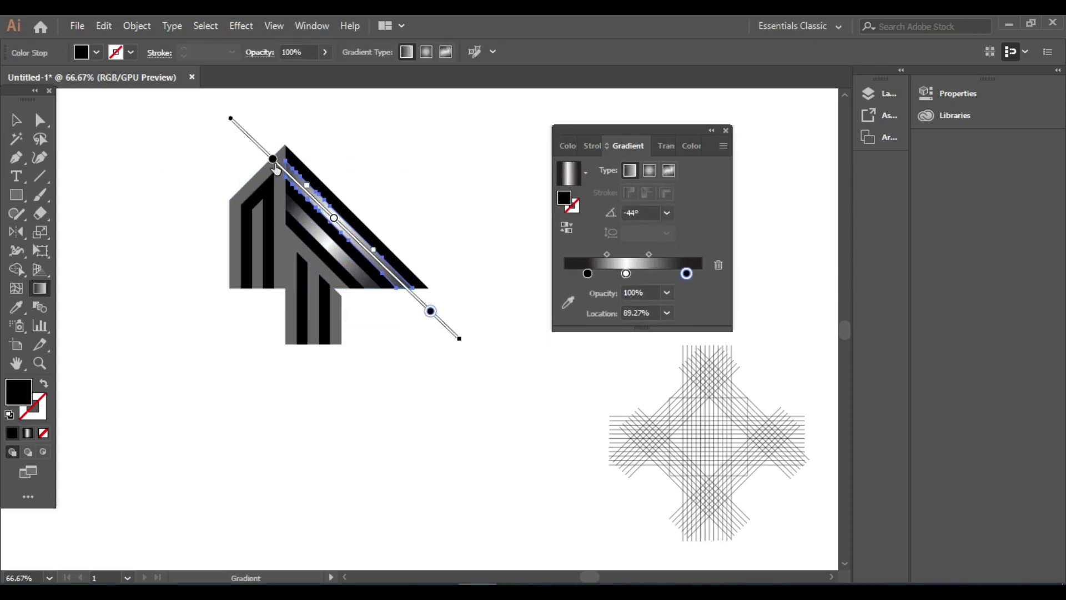
pyautogui.moveTo(273, 158); pyautogui.dragTo(300, 181)
pyautogui.moveTo(430, 311)
pyautogui.mouseDown()
pyautogui.moveTo(449, 327)
pyautogui.moveTo(426, 307)
pyautogui.mouseUp()
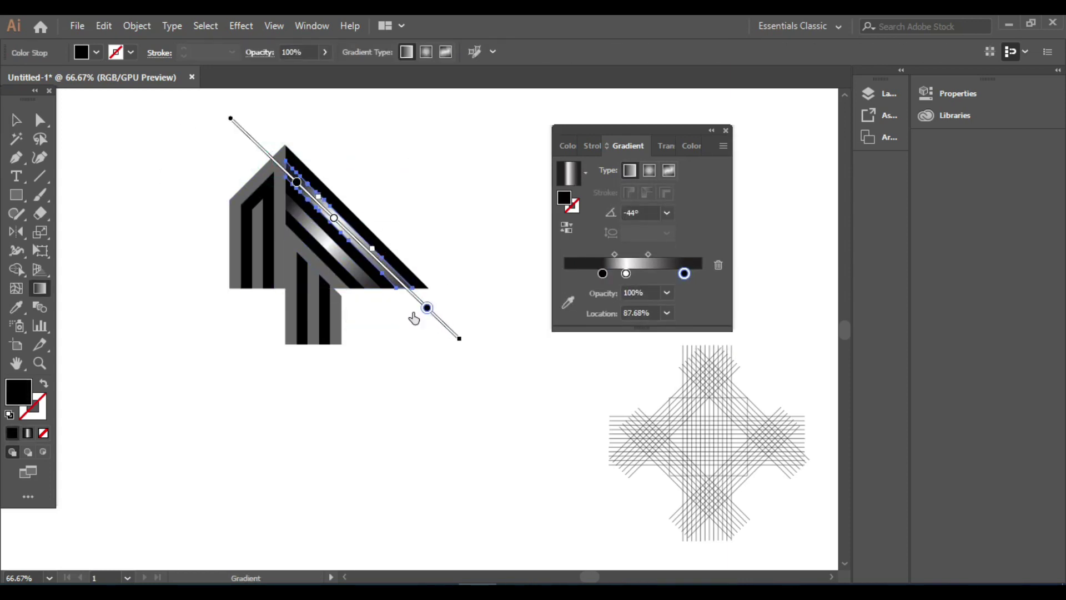
pyautogui.press('v')
# - Copy the top stripe's gradient onto the lowest gray diagonal stripe and redraw it along the diagonal at about -44.4°
pyautogui.click(321, 276)
pyautogui.press('i')
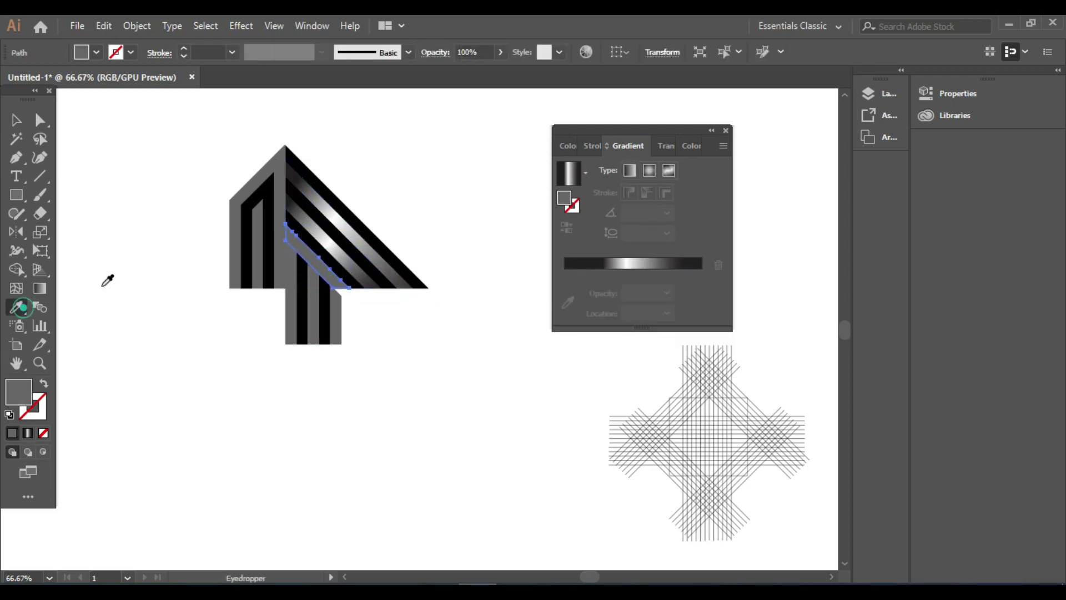
pyautogui.click(365, 234)
pyautogui.press('g')
pyautogui.moveTo(206, 151); pyautogui.dragTo(412, 353)
# - Reposition the lowest diagonal stripe's gradient stops, with white at about 53.8% and the last black stop at about 69.4%, and deselect
pyautogui.moveTo(266, 211); pyautogui.dragTo(258, 201)
pyautogui.moveTo(299, 243); pyautogui.dragTo(333, 276)
pyautogui.moveTo(383, 325); pyautogui.dragTo(361, 303)
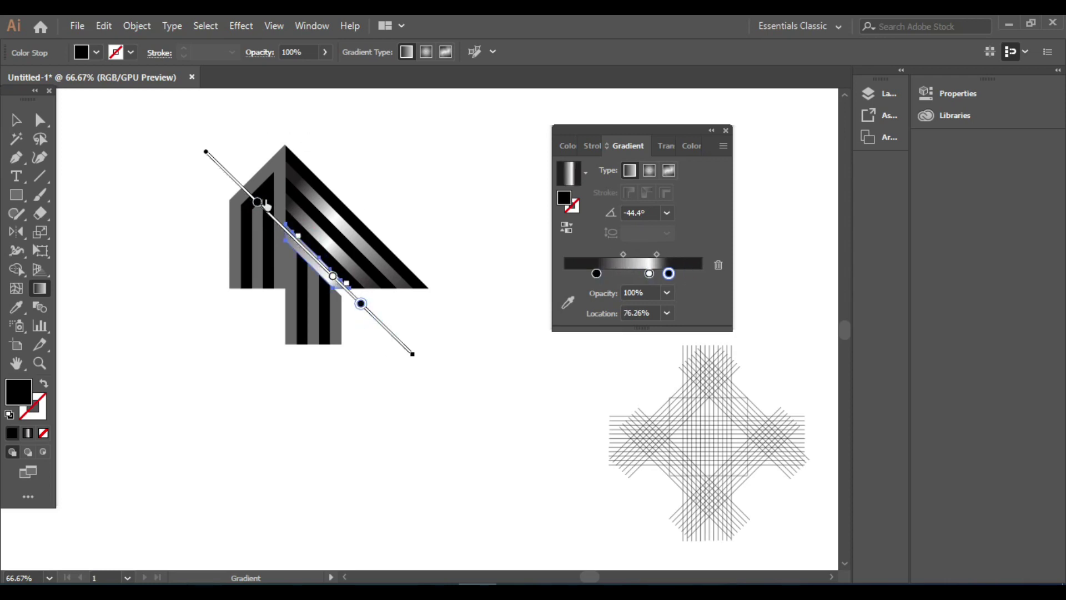
pyautogui.moveTo(258, 203); pyautogui.dragTo(286, 230)
pyautogui.moveTo(332, 276); pyautogui.dragTo(316, 260)
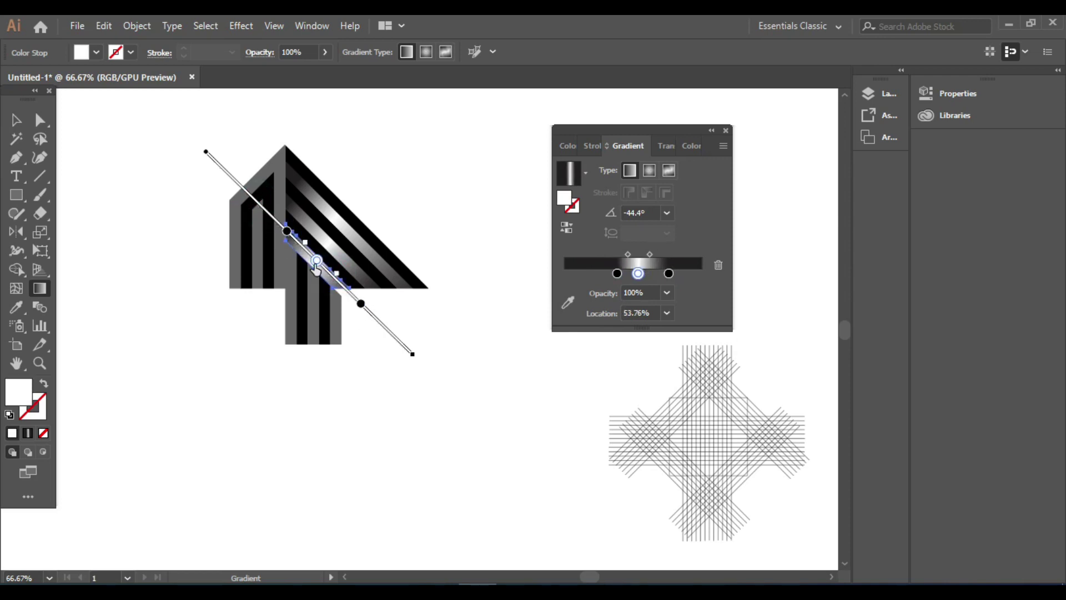
pyautogui.moveTo(361, 304); pyautogui.dragTo(350, 291)
pyautogui.click(16, 120)
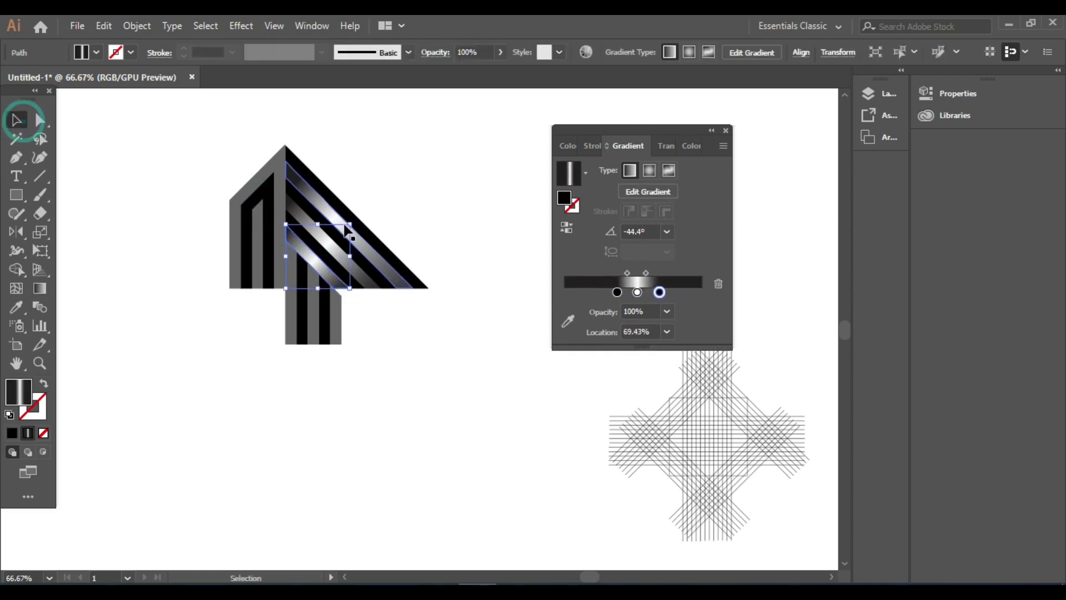
pyautogui.click(425, 208)
# - Copy the top stripe's gradient onto the left section's outer gray frame and run it vertically at about -89.4°
pyautogui.click(281, 248)
pyautogui.click(21, 305)
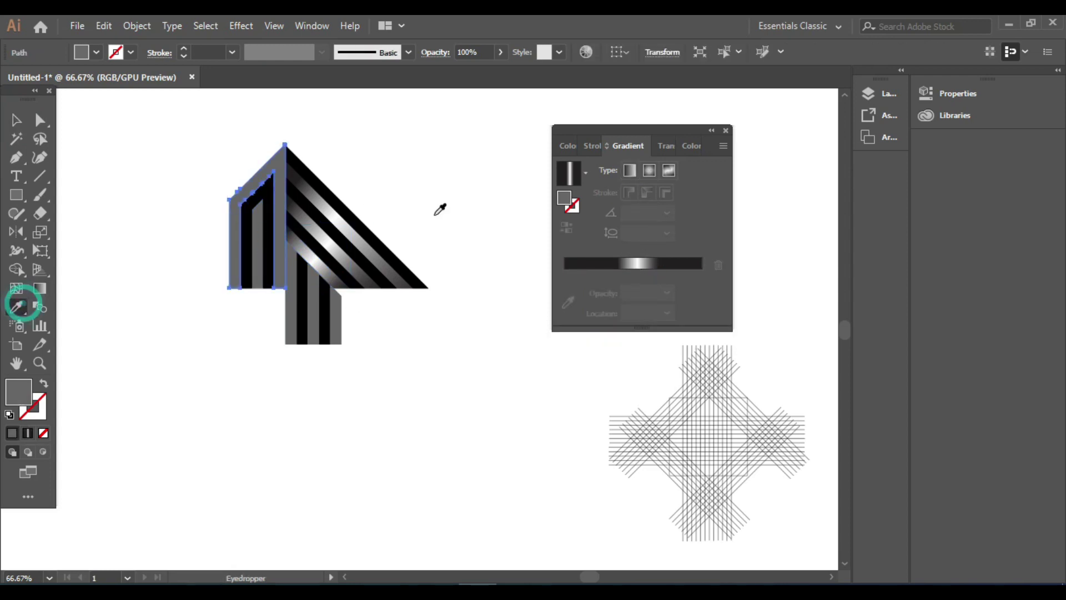
pyautogui.click(361, 222)
pyautogui.press('g')
pyautogui.moveTo(248, 114); pyautogui.dragTo(251, 353)
# - Adjust the outer frame's gradient stops, with the black stops at about 14.7% and 72.4% and white between them, and deselect
pyautogui.moveTo(248, 176); pyautogui.dragTo(249, 132)
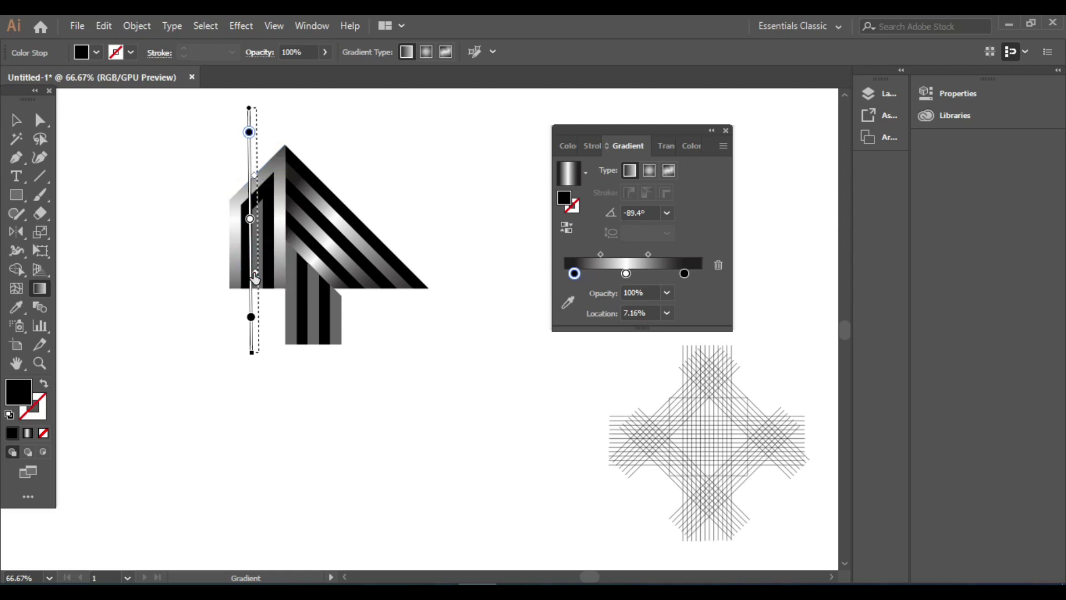
pyautogui.moveTo(251, 316); pyautogui.dragTo(251, 297)
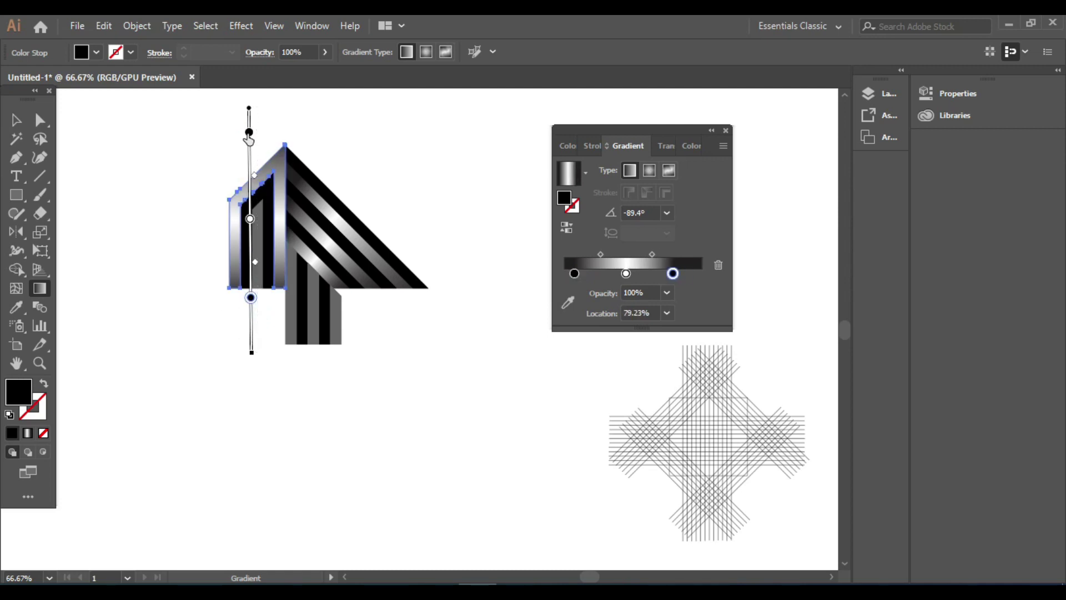
pyautogui.moveTo(249, 136); pyautogui.dragTo(249, 149)
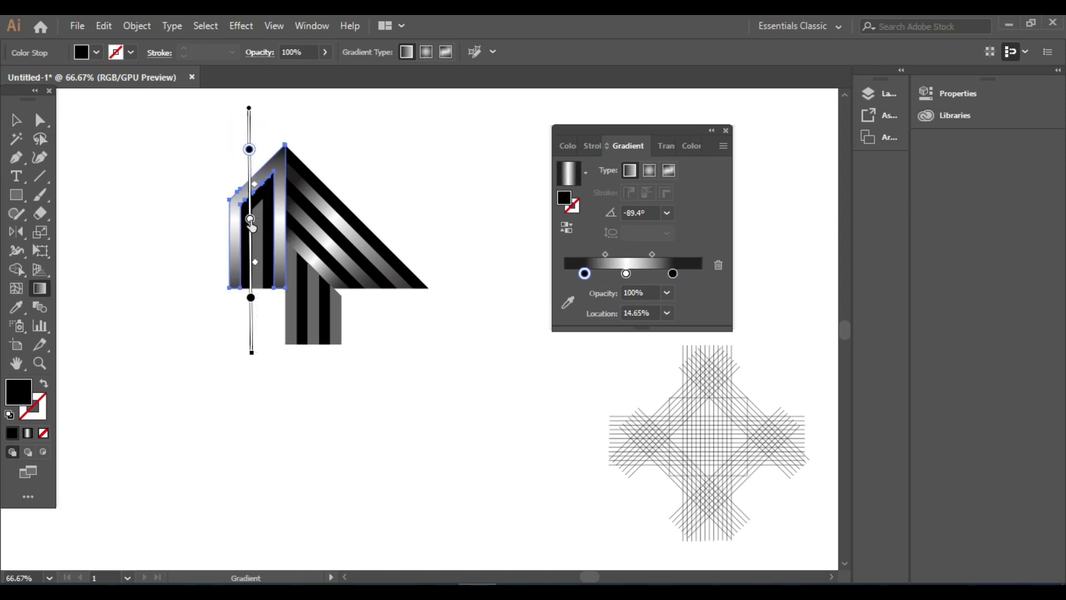
pyautogui.moveTo(250, 219); pyautogui.dragTo(250, 233)
pyautogui.moveTo(251, 297); pyautogui.dragTo(250, 282)
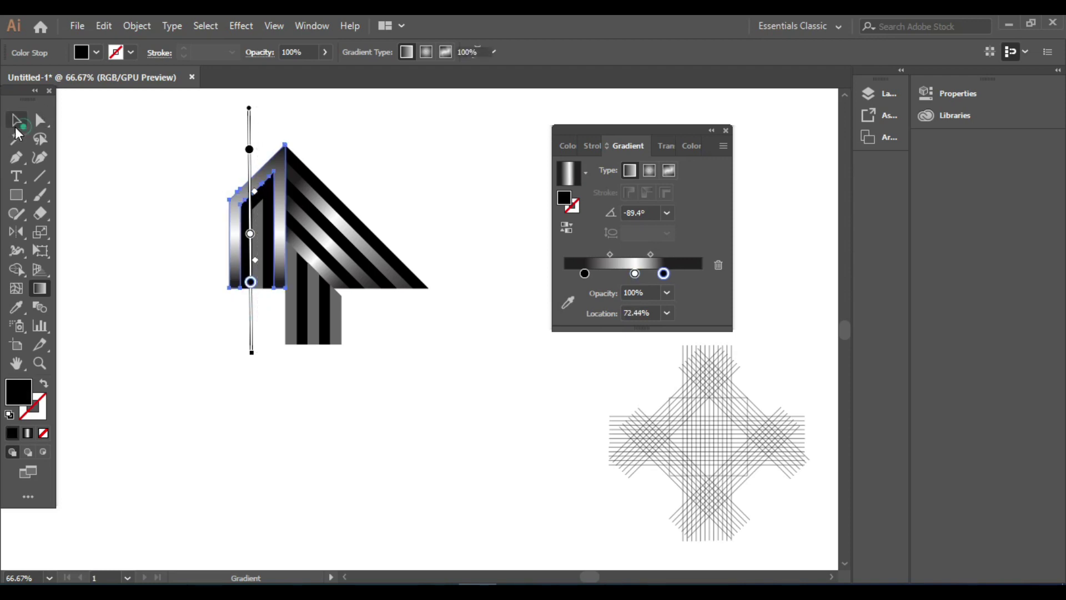
pyautogui.click(15, 125)
pyautogui.click(395, 126)
# - Copy the lowest diagonal stripe's gradient onto the left section's inner gray bar, run it vertically at about -90.2°, and deselect
pyautogui.click(255, 245)
pyautogui.press('i')
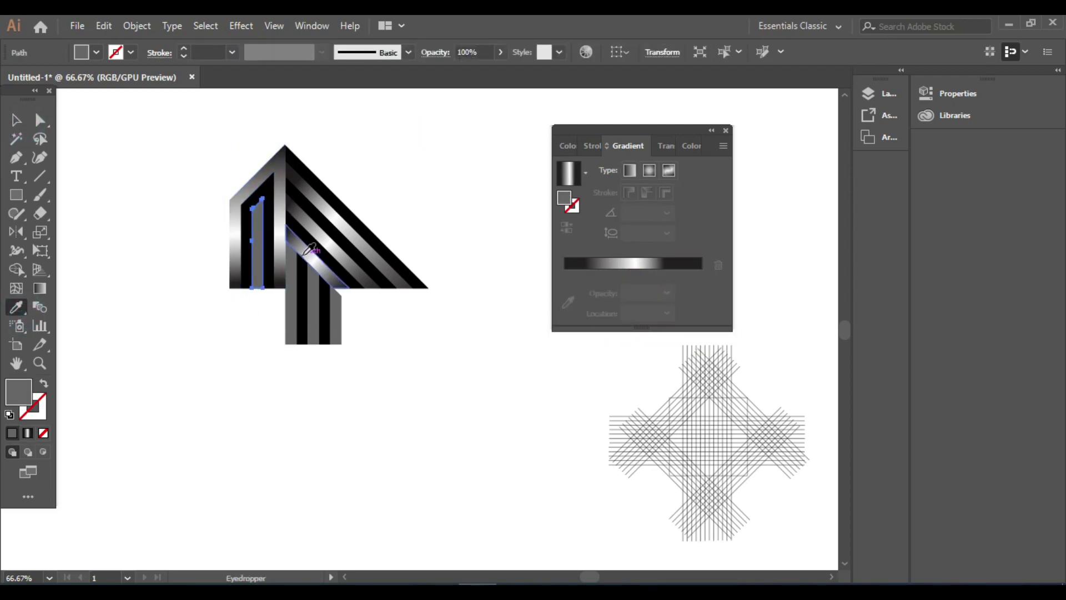
pyautogui.click(308, 248)
pyautogui.click(40, 288)
pyautogui.moveTo(261, 119); pyautogui.dragTo(260, 364)
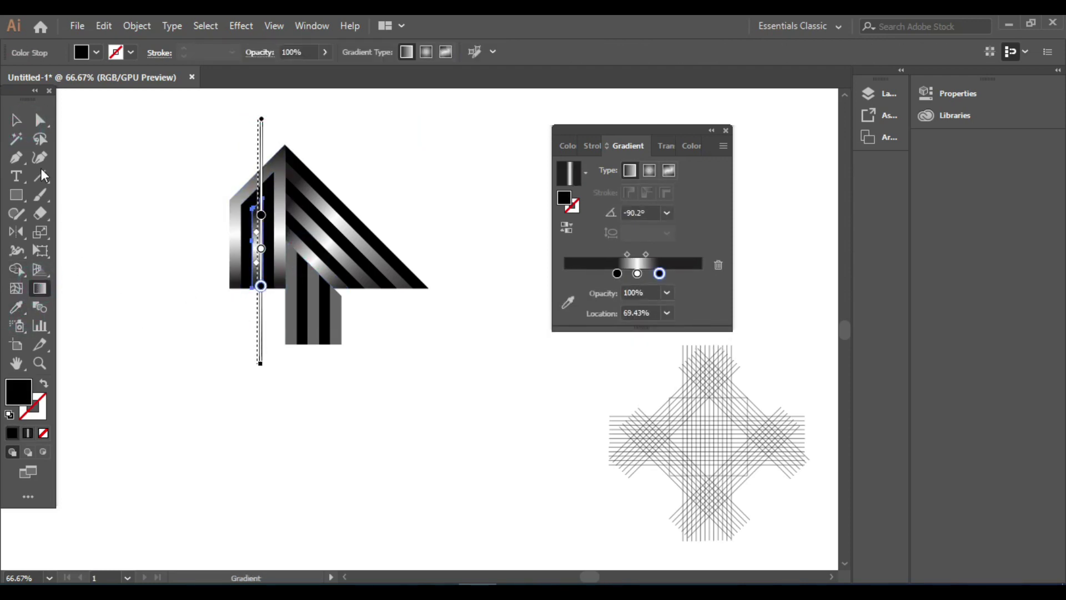
pyautogui.click(16, 120)
pyautogui.click(383, 159)
# - Copy the inner bar's gradient onto the leftmost gray bar of the lower section and run it nearly vertically at about -92.3°
pyautogui.click(290, 321)
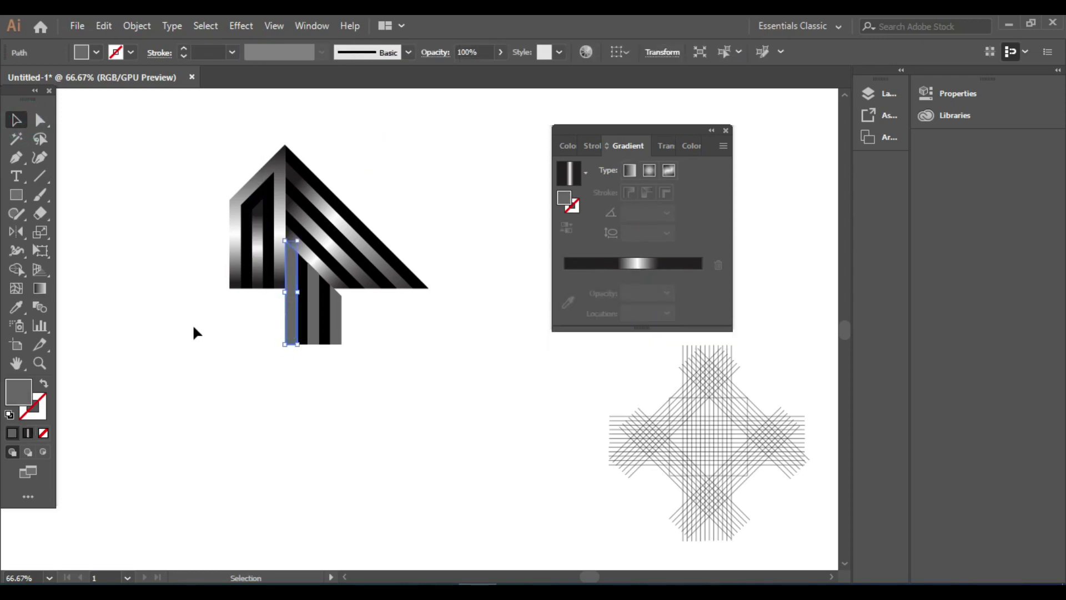
pyautogui.press('i')
pyautogui.click(258, 239)
pyautogui.press('v')
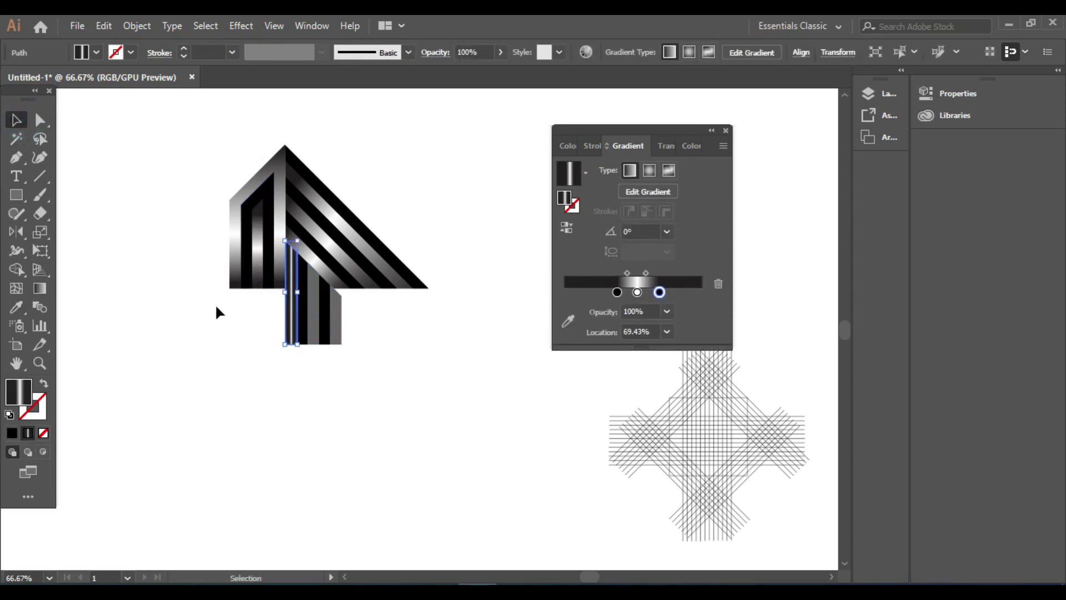
pyautogui.press('g')
pyautogui.moveTo(290, 167); pyautogui.dragTo(286, 377)
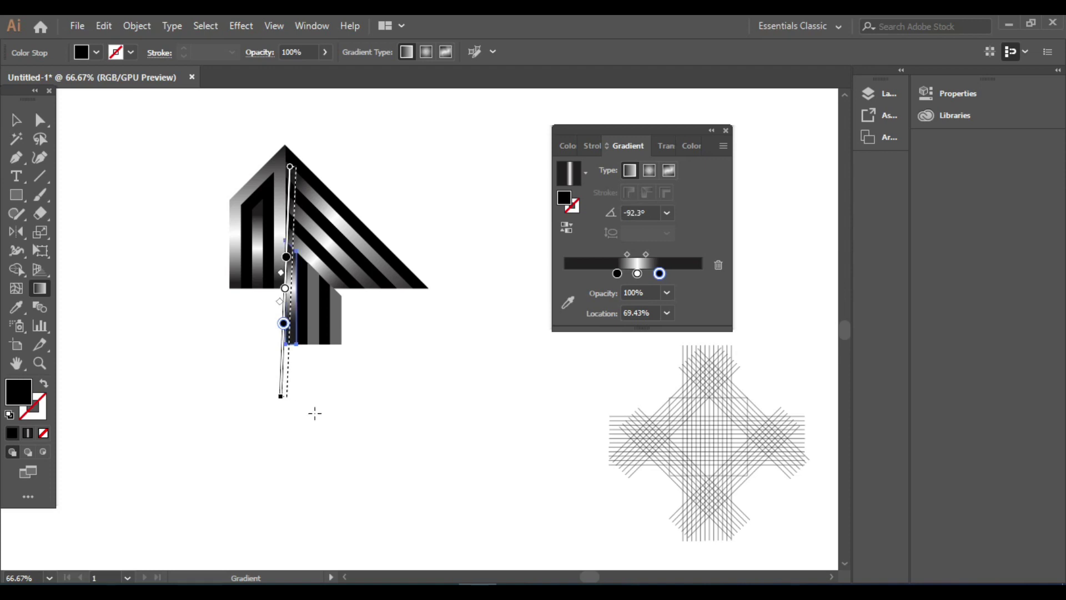
pyautogui.press('v')
# - Copy the gradient onto the middle gray bar of the lower section and run it vertically at about -90.2°
pyautogui.click(314, 332)
pyautogui.press('i')
pyautogui.click(291, 291)
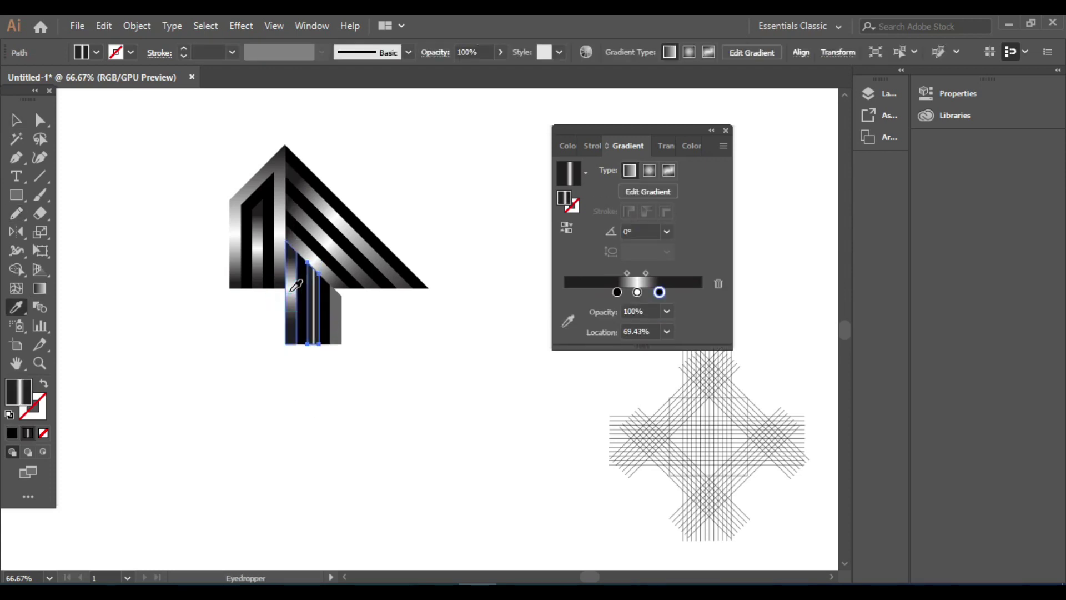
pyautogui.press('g')
pyautogui.moveTo(309, 186); pyautogui.dragTo(309, 399)
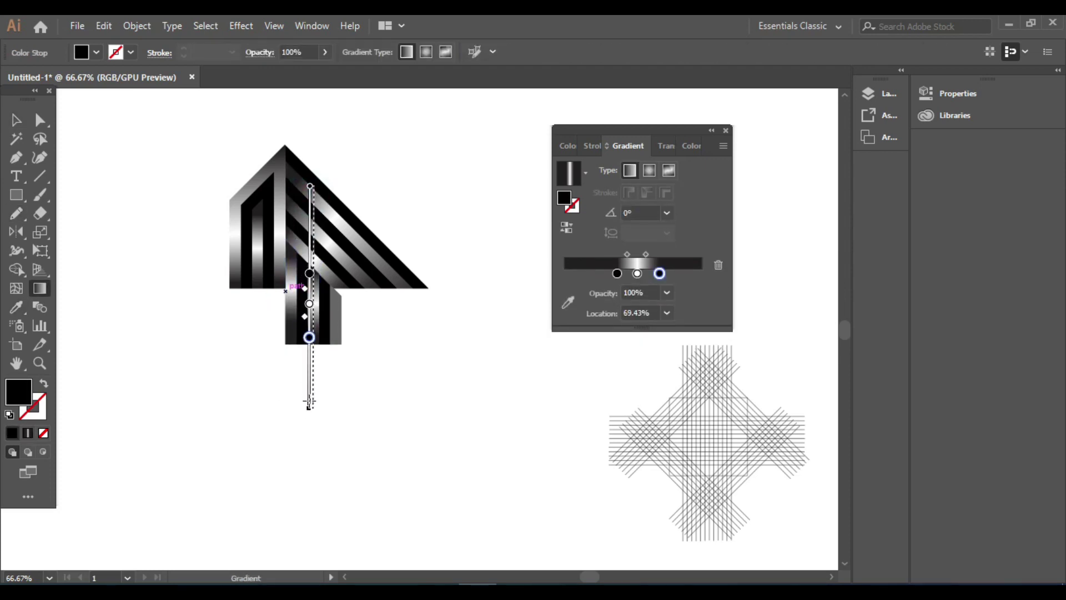
pyautogui.press('v')
# - Copy the middle bar's gradient onto the rightmost gray bar of the lower section, run it vertically at -90°, and deselect
pyautogui.click(335, 327)
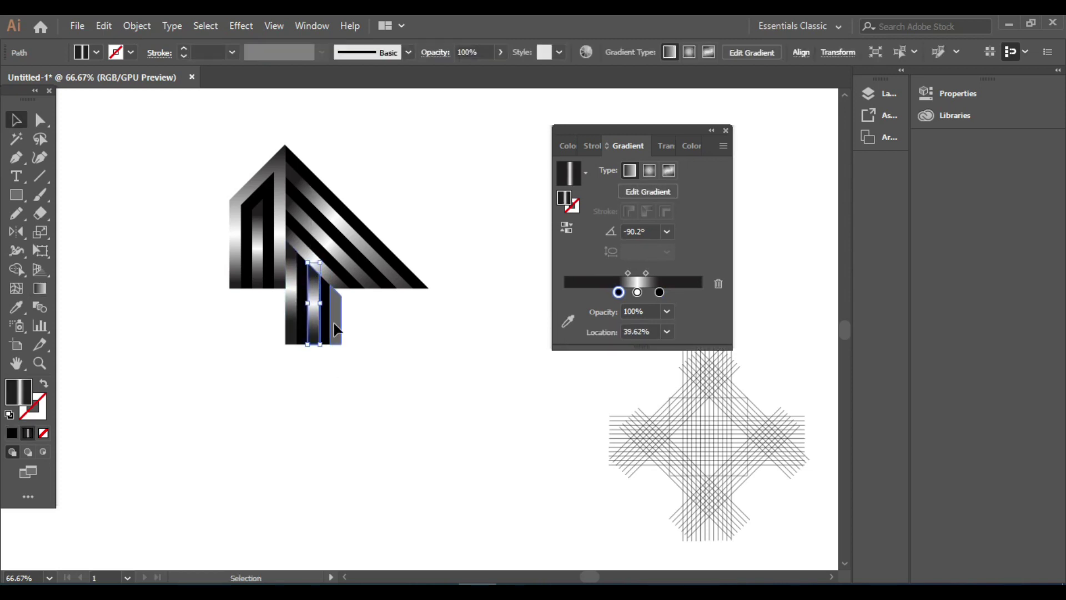
pyautogui.press('g')
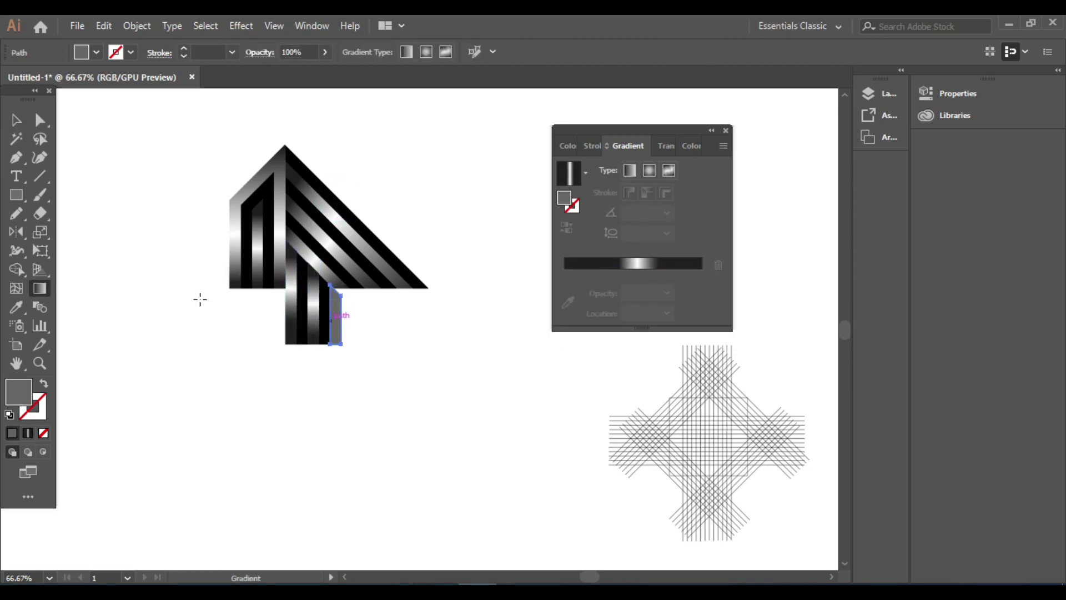
pyautogui.click(17, 307)
pyautogui.click(314, 307)
pyautogui.press('g')
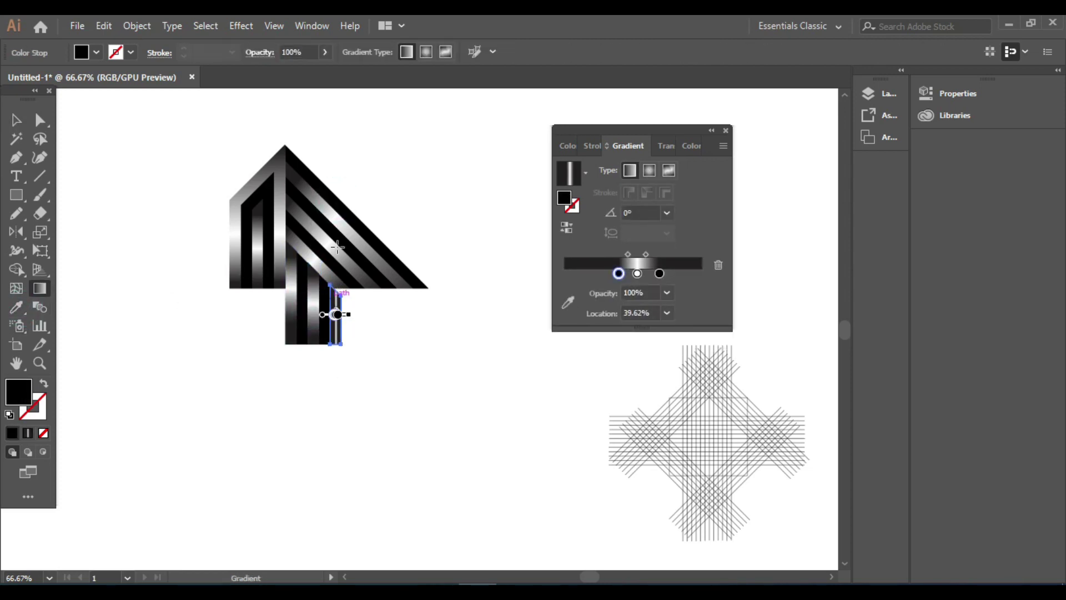
pyautogui.moveTo(337, 237); pyautogui.dragTo(337, 382)
pyautogui.moveTo(337, 237); pyautogui.dragTo(336, 235)
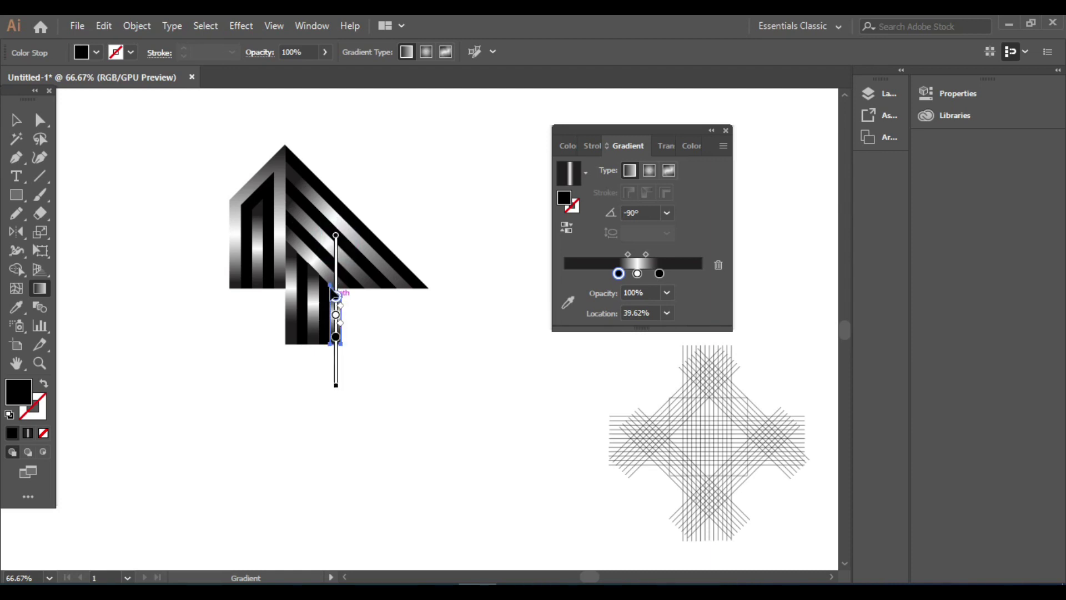
pyautogui.click(15, 125)
pyautogui.click(507, 510)
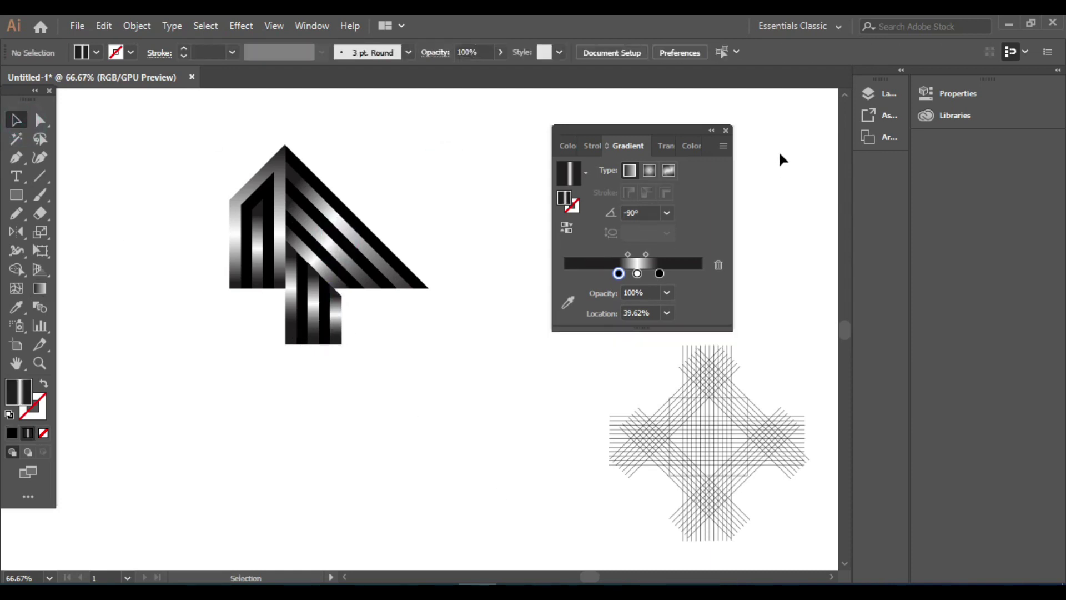
# - Close the Gradient panel and spread the upper diagonal stripe's gradient, shifting white toward its lower end and the first black stop past its upper end
pyautogui.click(725, 131)
pyautogui.click(361, 243)
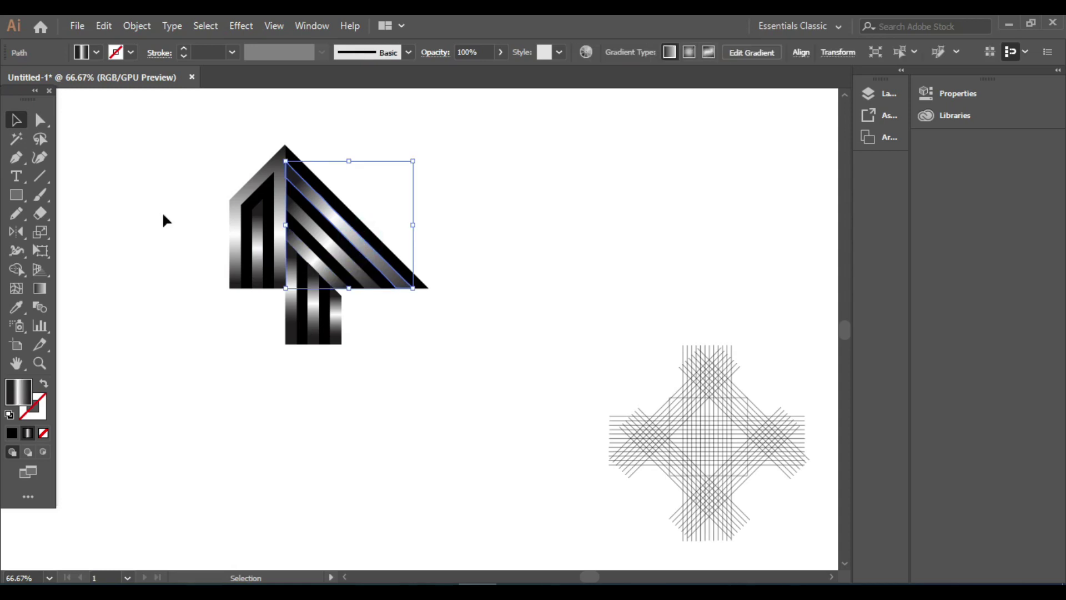
pyautogui.press('g')
pyautogui.moveTo(333, 217); pyautogui.dragTo(354, 238)
pyautogui.moveTo(297, 181); pyautogui.dragTo(280, 166)
pyautogui.click(383, 262)
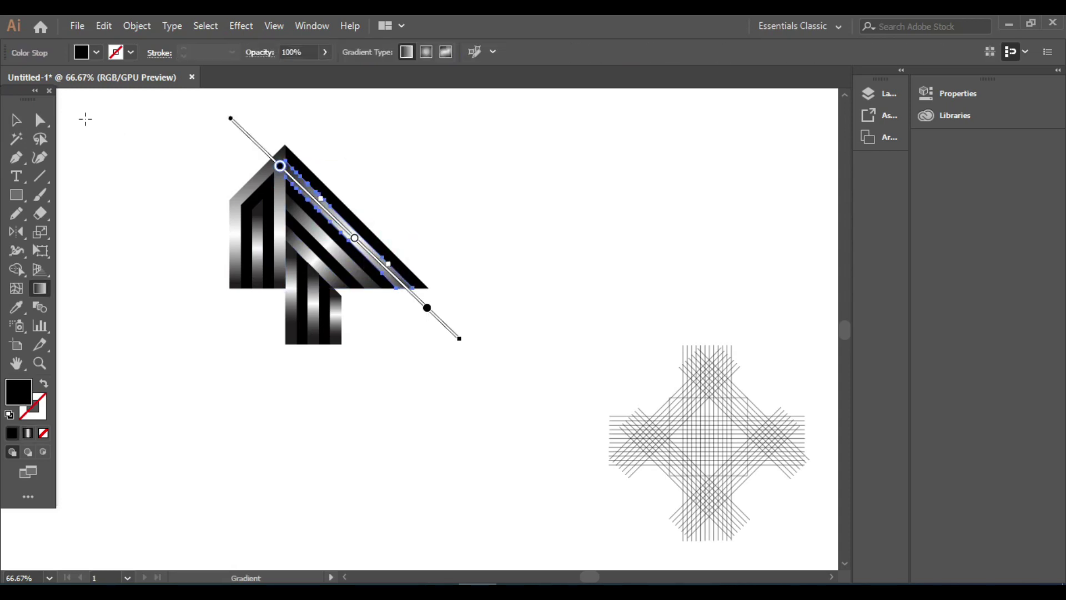
# - Group all shapes of the gradient-filled arrow piece and deselect it
pyautogui.click(16, 119)
pyautogui.click(143, 142)
pyautogui.moveTo(142, 143); pyautogui.dragTo(418, 395)
pyautogui.rightClick(417, 395)
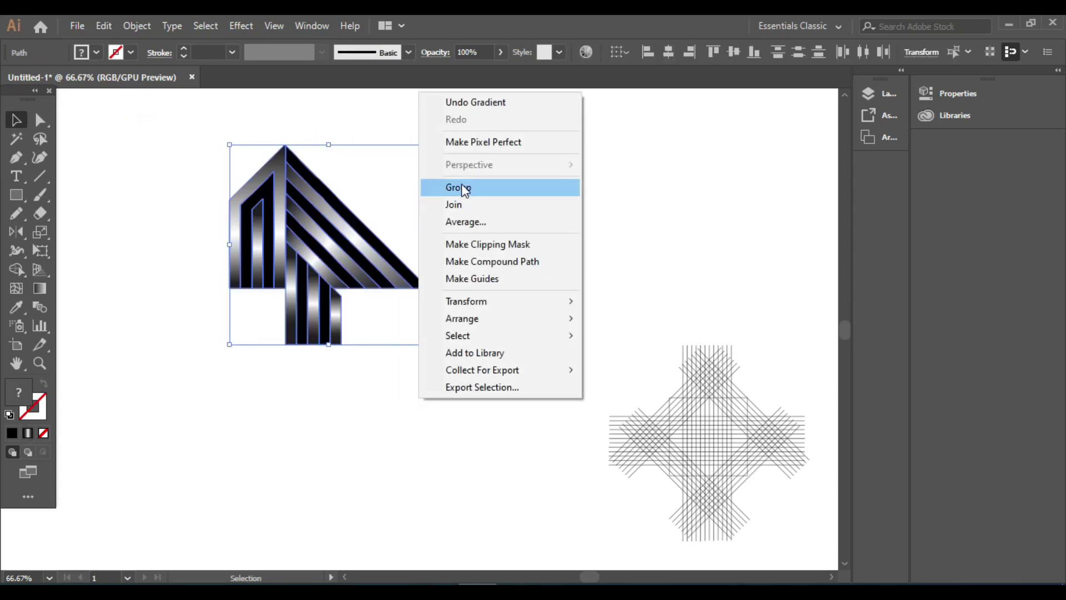
pyautogui.click(463, 189)
pyautogui.click(620, 151)
# - Copy the grouped piece in front, rotate the copy 90° clockwise, and place it against the original with its tip pointing right
pyautogui.moveTo(176, 122); pyautogui.dragTo(399, 371)
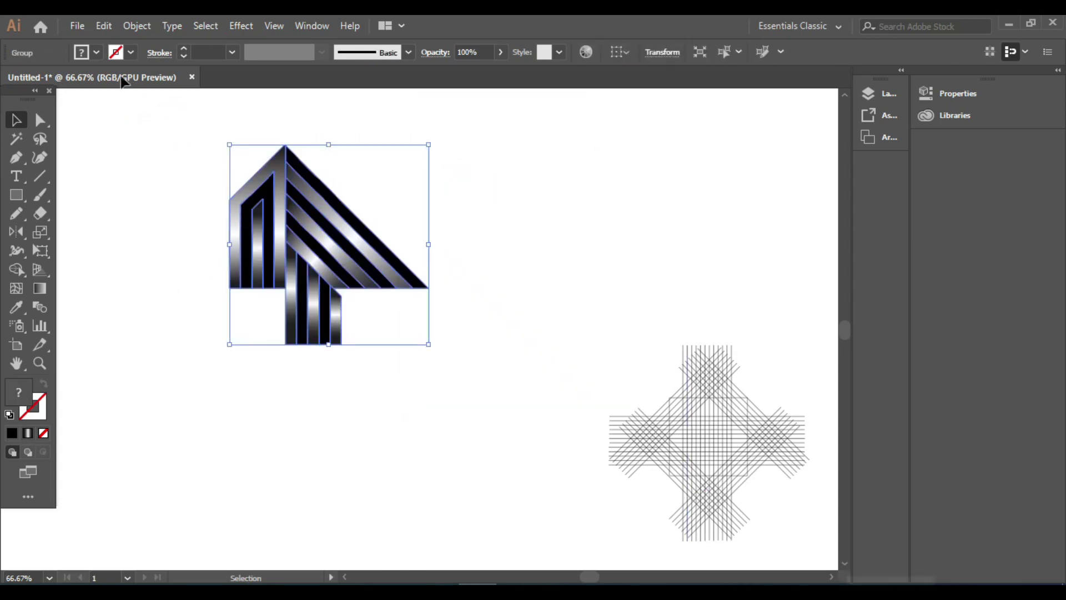
pyautogui.click(104, 25)
pyautogui.click(124, 101)
pyautogui.click(99, 25)
pyautogui.click(161, 135)
pyautogui.moveTo(434, 136); pyautogui.dragTo(450, 345)
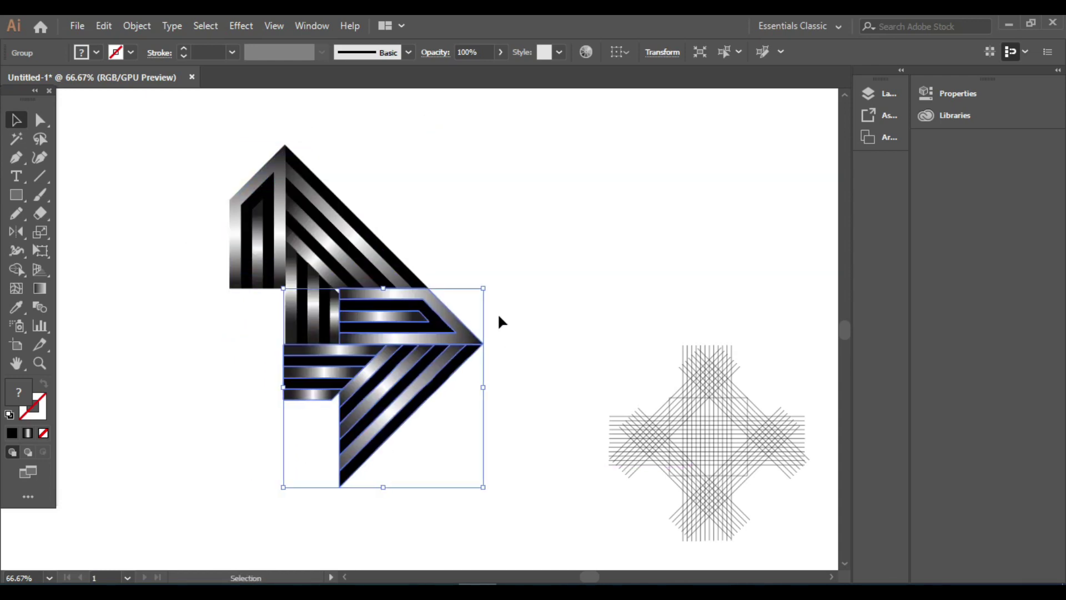
# - Paste a copy of the rotated piece in front, turn it 90° clockwise so its tip points down, and nudge it into place below the original
pyautogui.click(105, 26)
pyautogui.click(124, 98)
pyautogui.click(100, 26)
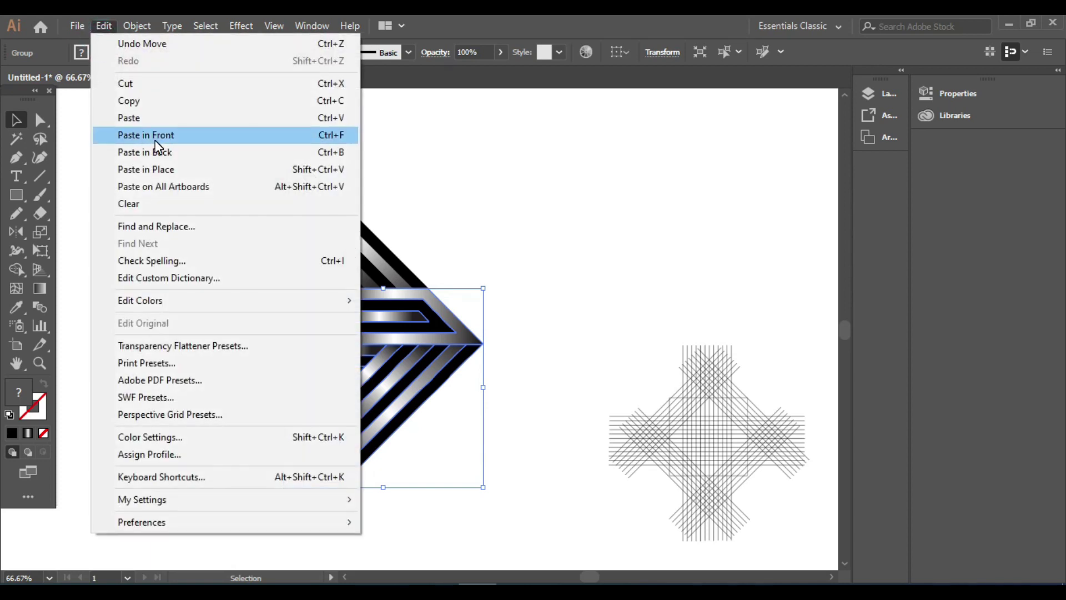
pyautogui.click(160, 134)
pyautogui.moveTo(489, 290); pyautogui.dragTo(290, 490)
pyautogui.press('Down')
pyautogui.press('Left')
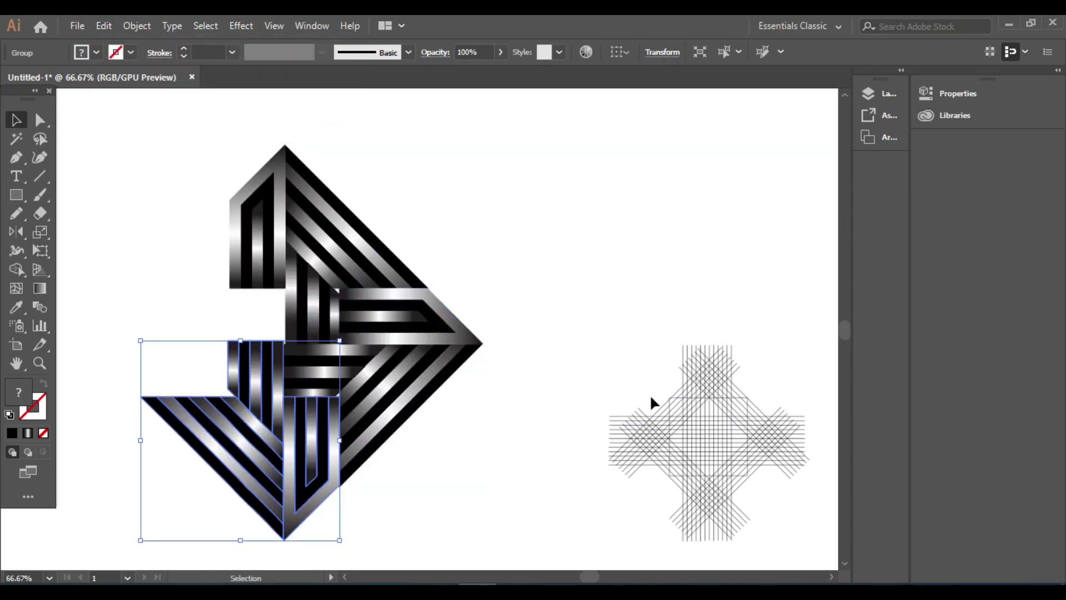
pyautogui.press('Down')
pyautogui.press('Down')
pyautogui.press('Down')
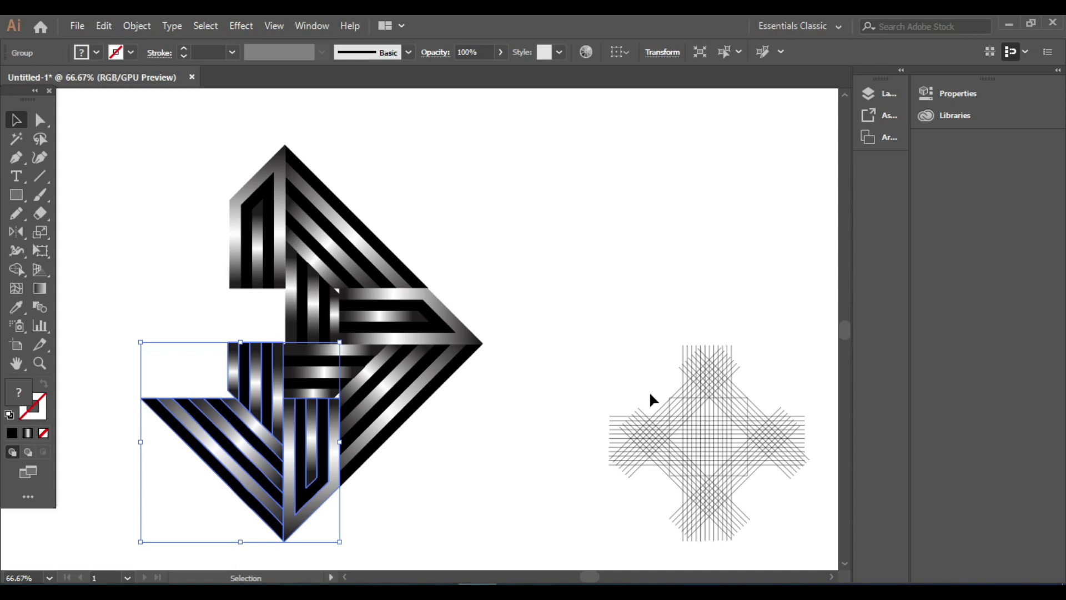
# - Paste a copy of the downward-pointing piece in front, rotate it 90° clockwise, and move it into the remaining left quarter to complete the diamond
pyautogui.click(105, 26)
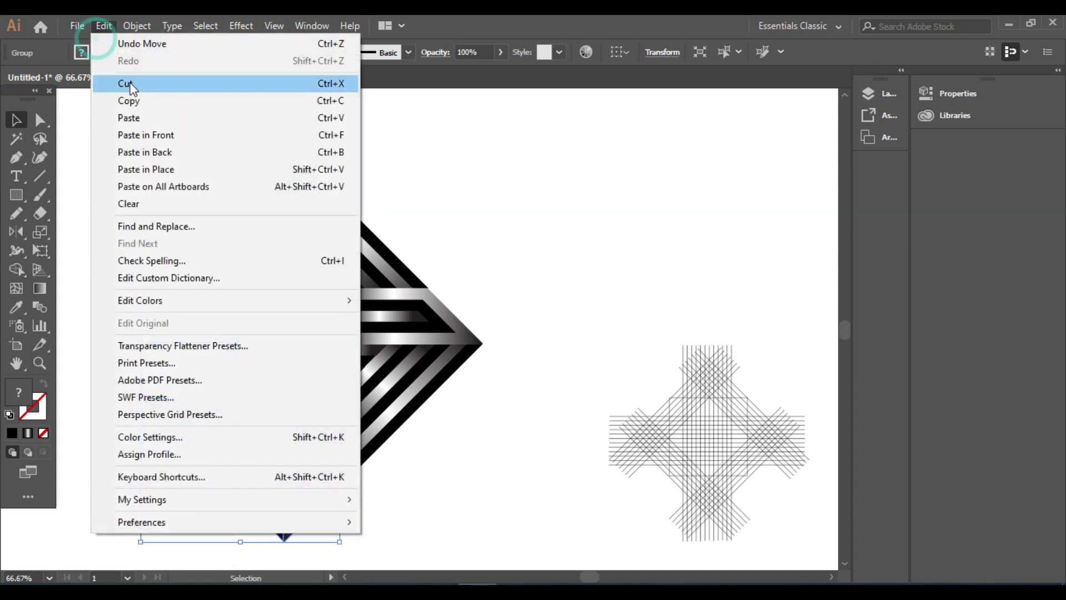
pyautogui.click(134, 98)
pyautogui.click(102, 26)
pyautogui.click(140, 134)
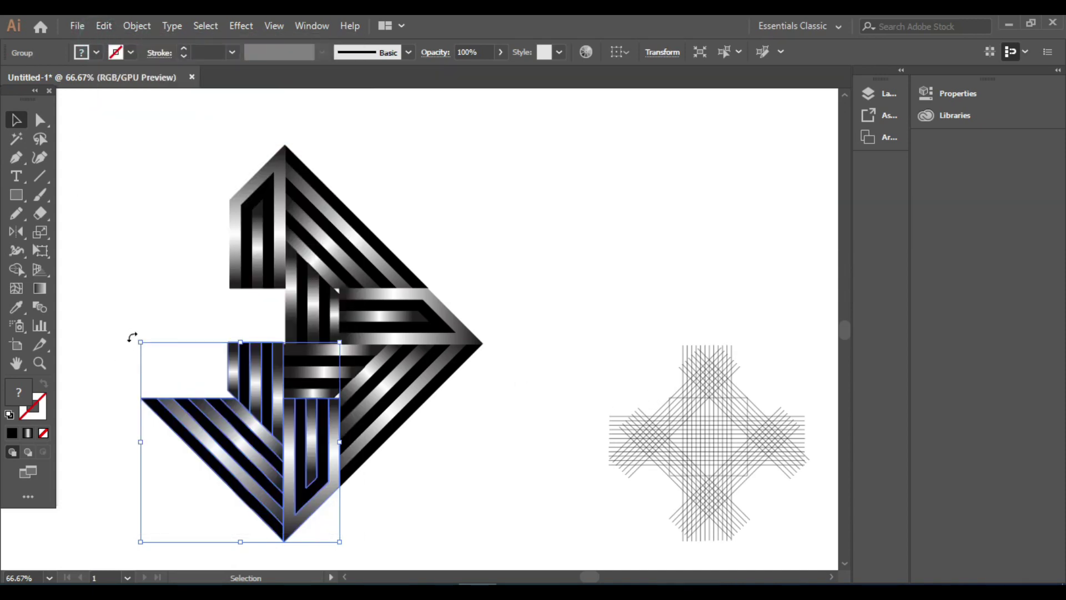
pyautogui.moveTo(132, 337); pyautogui.dragTo(344, 334)
pyautogui.moveTo(216, 417); pyautogui.dragTo(174, 308)
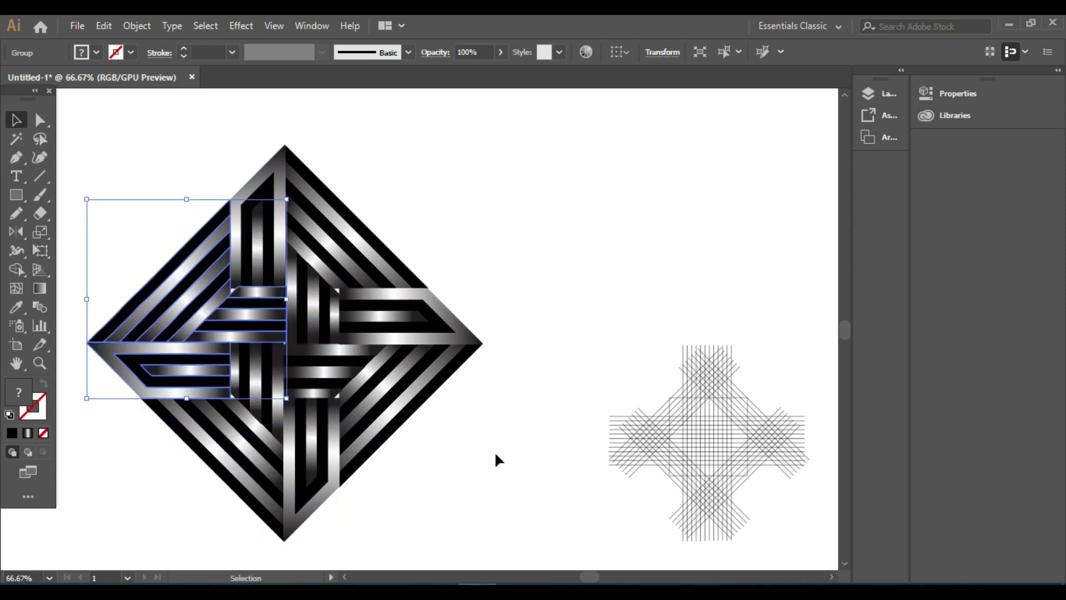
# - Fine-tune the alignment of the diamond's left and right quarter groups with slight nudges, and deselect
pyautogui.click(495, 454)
pyautogui.click(142, 369)
pyautogui.click(493, 400)
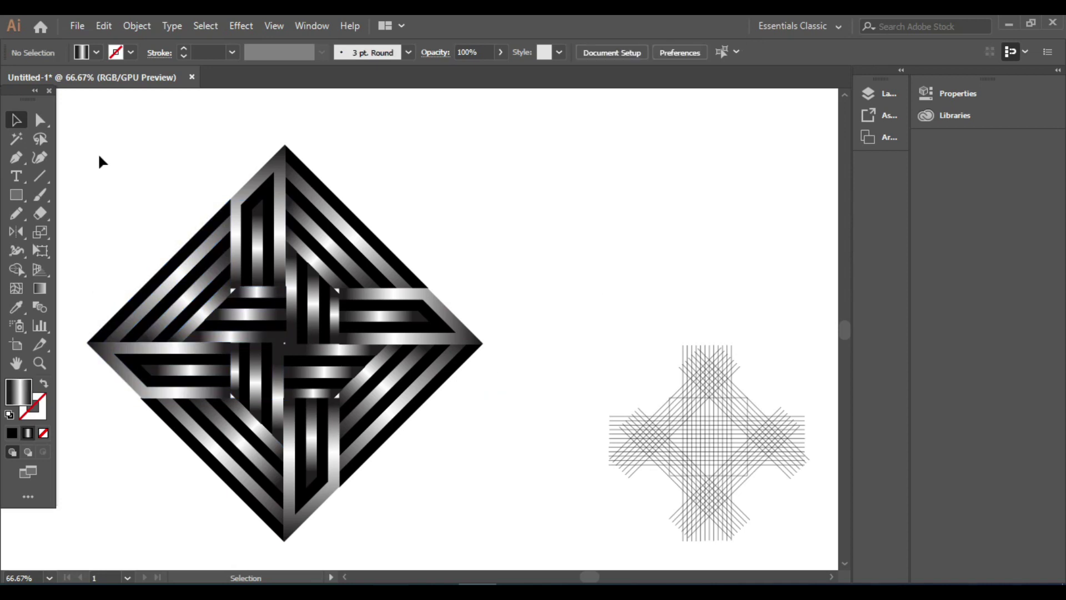
pyautogui.click(210, 394)
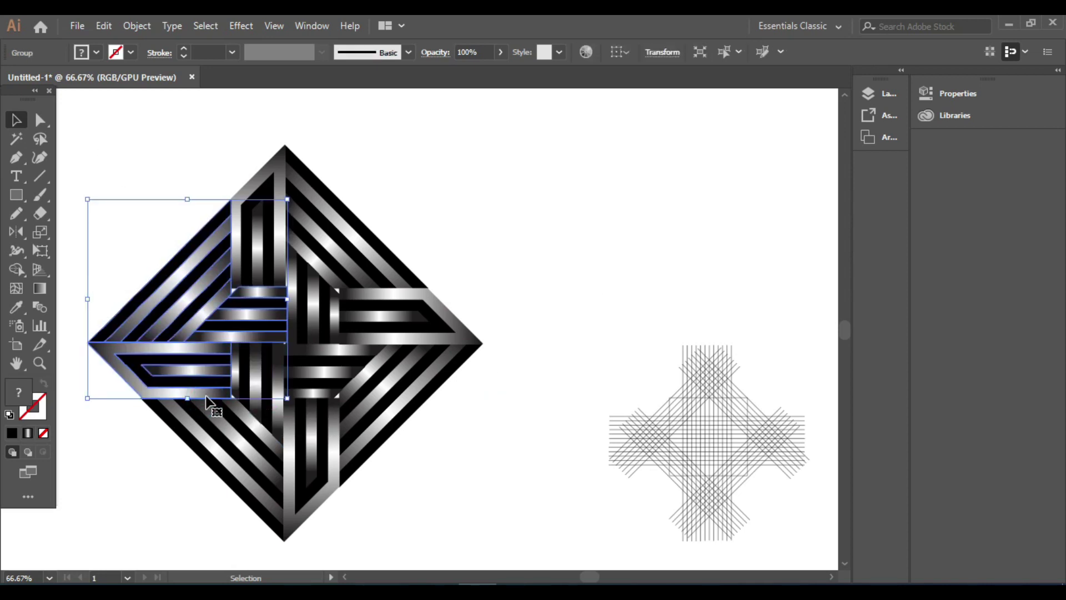
pyautogui.click(140, 148)
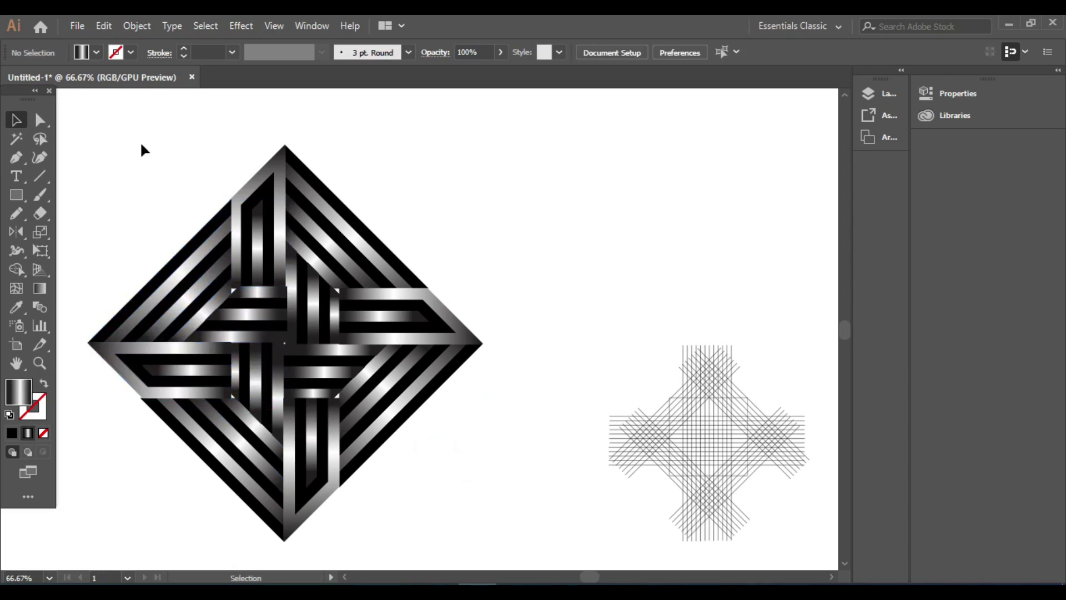
pyautogui.click(138, 348)
pyautogui.click(450, 452)
pyautogui.click(410, 404)
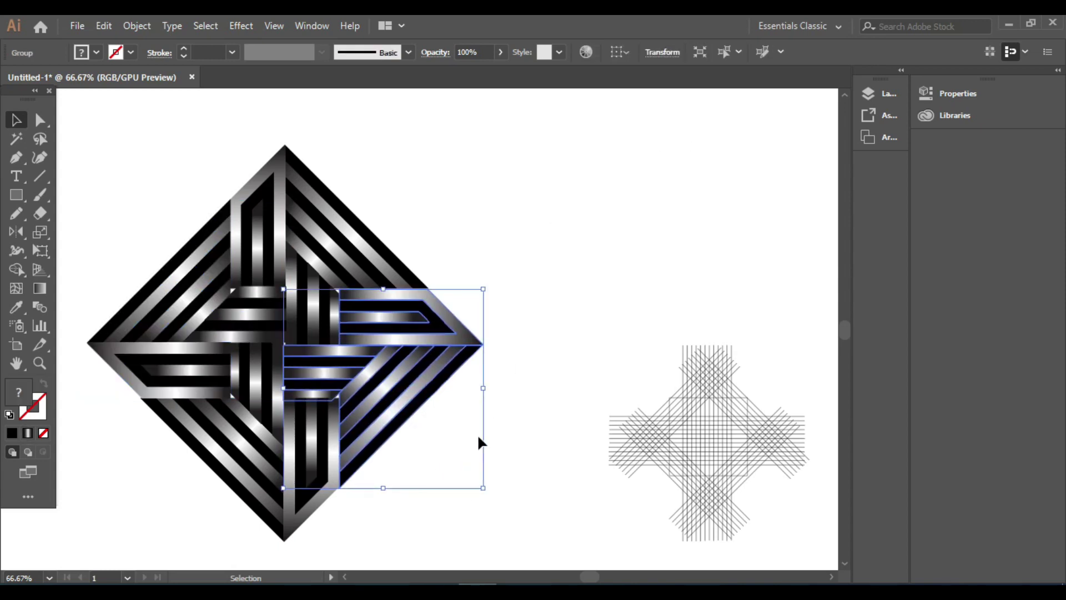
pyautogui.click(503, 419)
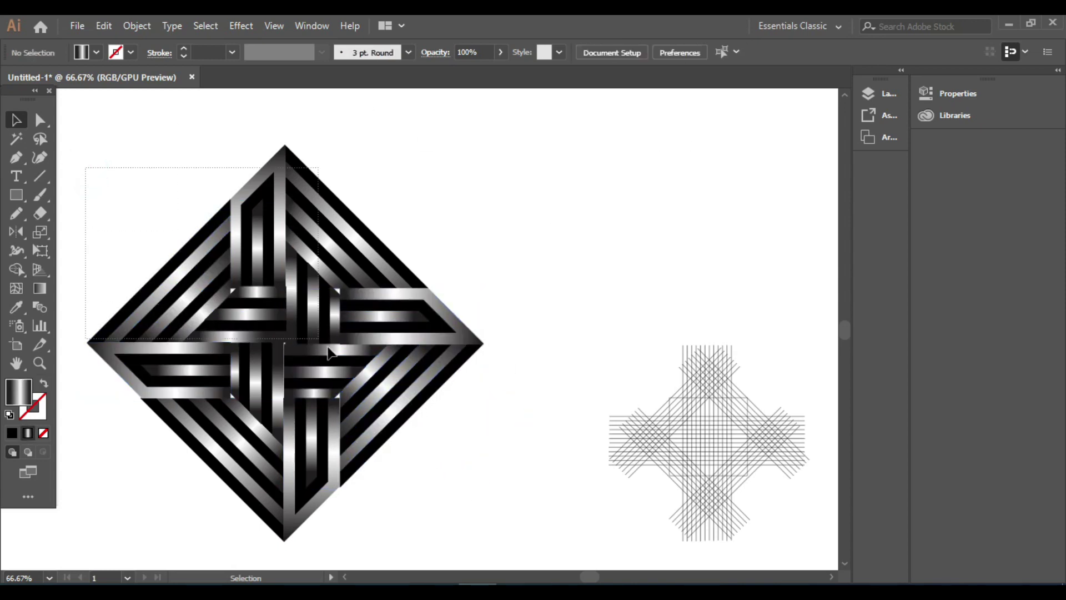
# - Move the whole diamond up and to the right on the canvas, and recheck the fit of its left, right and top quarter groups
pyautogui.moveTo(327, 353); pyautogui.dragTo(386, 326)
pyautogui.click(213, 164)
pyautogui.click(207, 295)
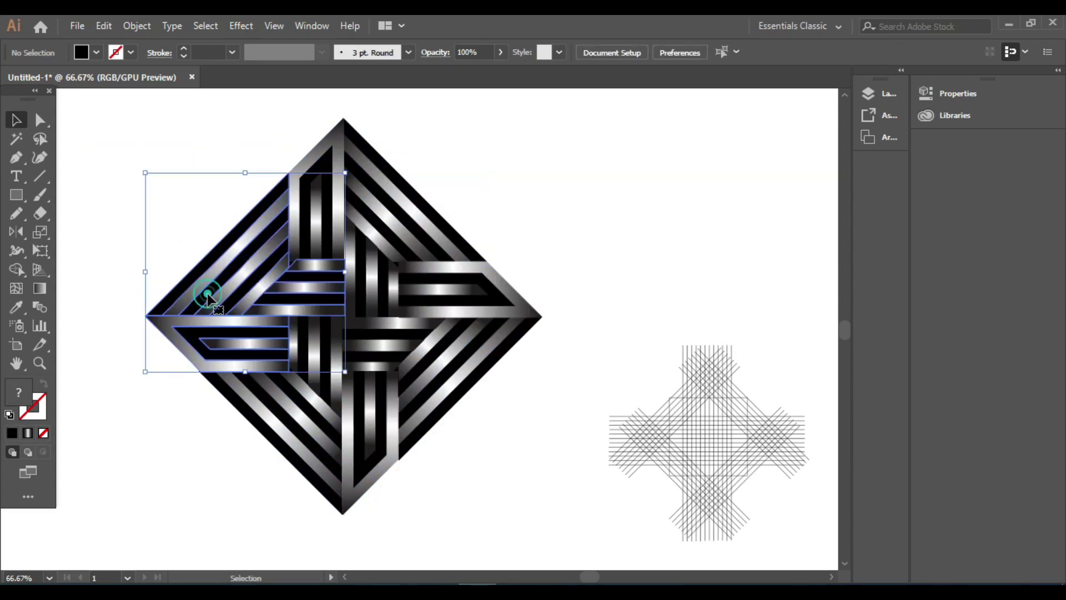
pyautogui.click(486, 447)
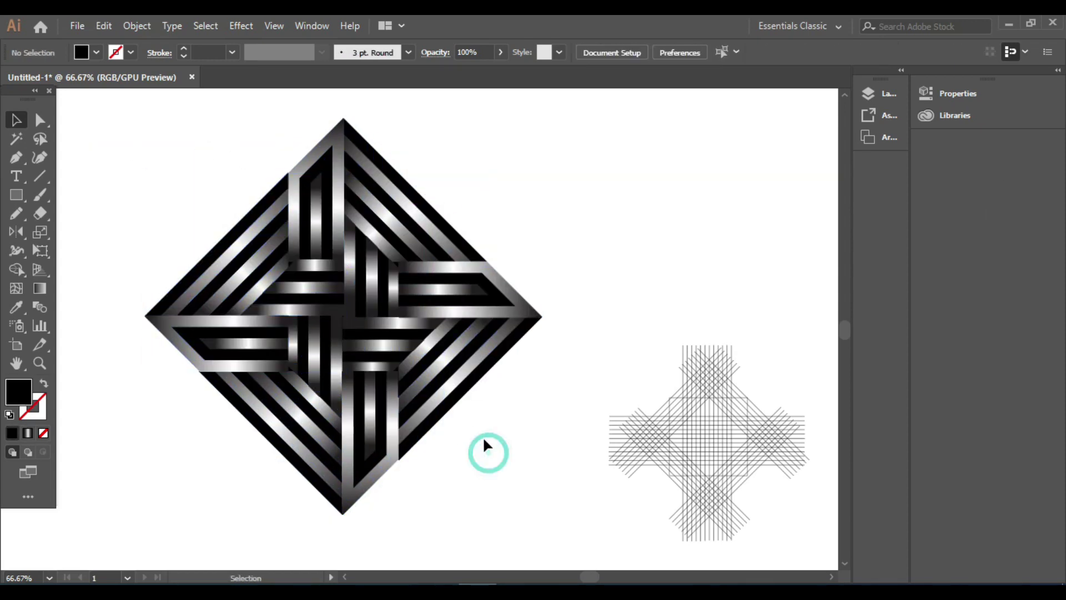
pyautogui.click(437, 414)
pyautogui.click(558, 352)
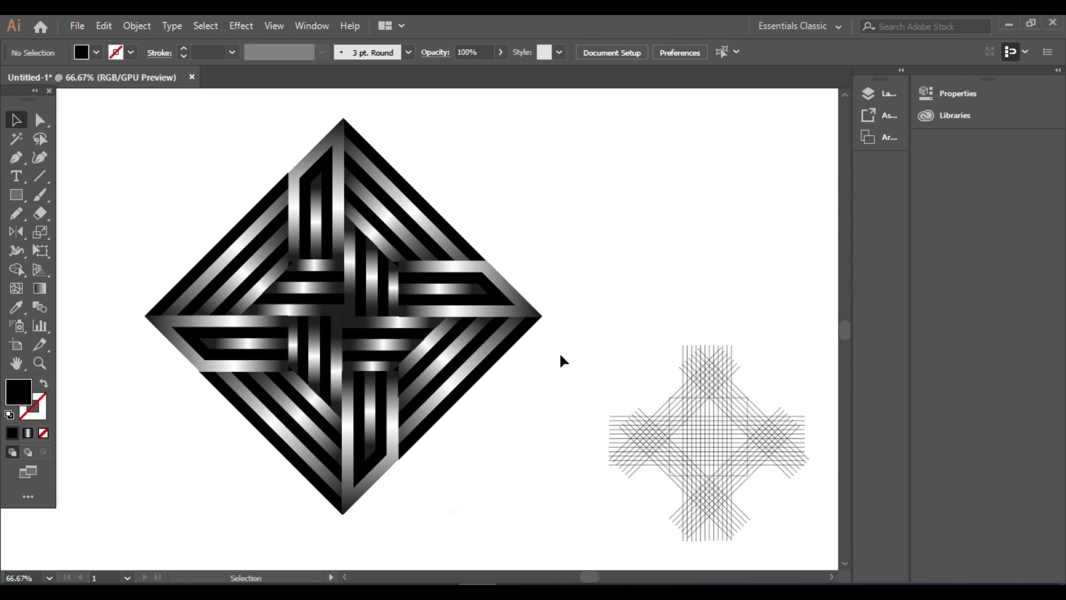
pyautogui.click(322, 225)
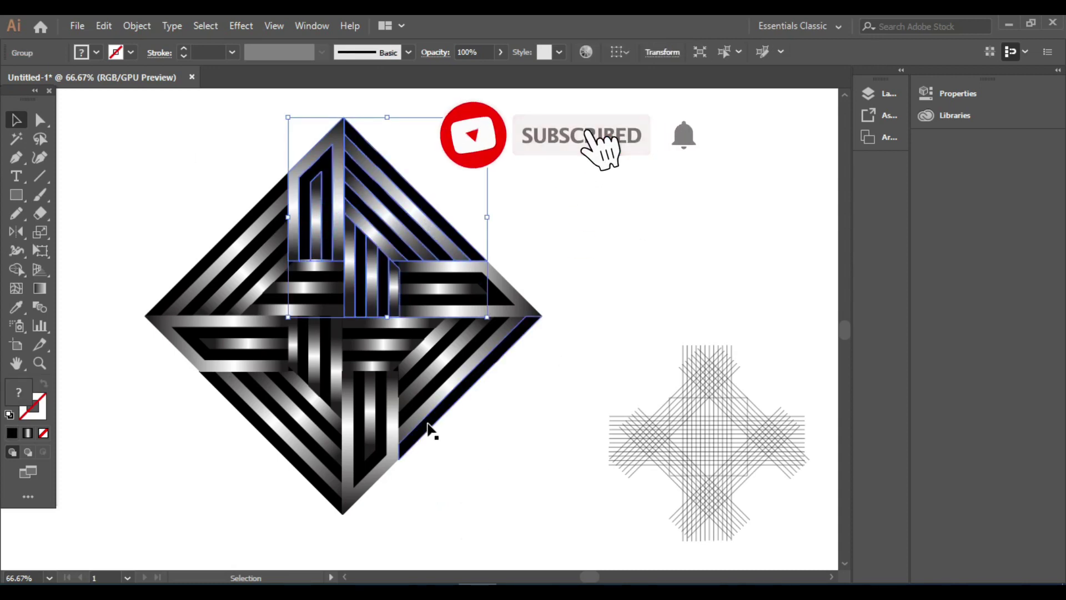
pyautogui.click(654, 290)
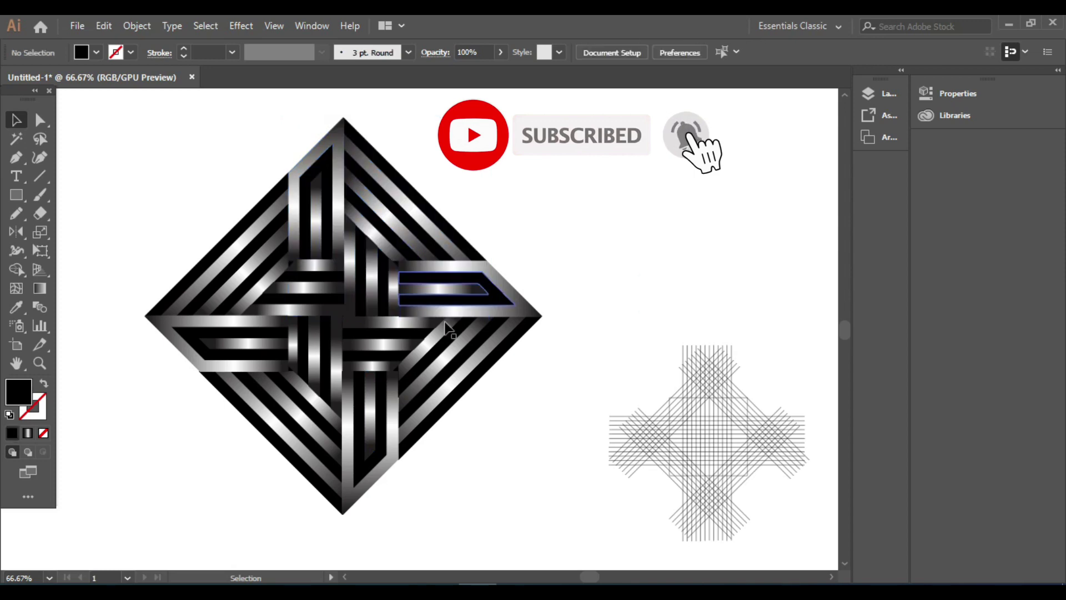
pyautogui.click(486, 368)
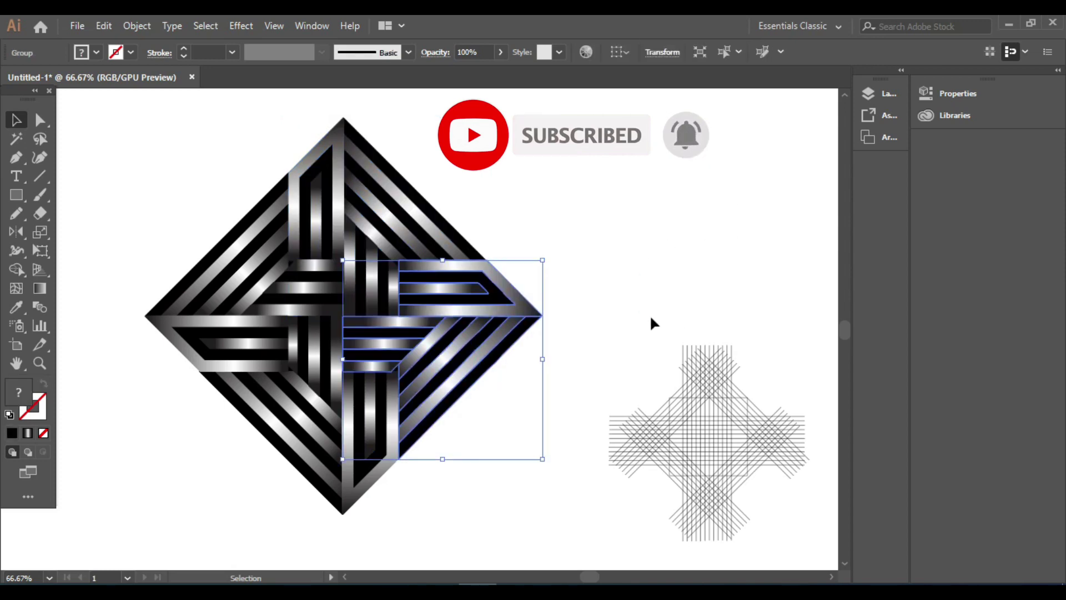
pyautogui.click(622, 292)
# - Group all parts of the diamond logo into one object and deselect it
pyautogui.moveTo(169, 195); pyautogui.dragTo(523, 486)
pyautogui.rightClick(523, 250)
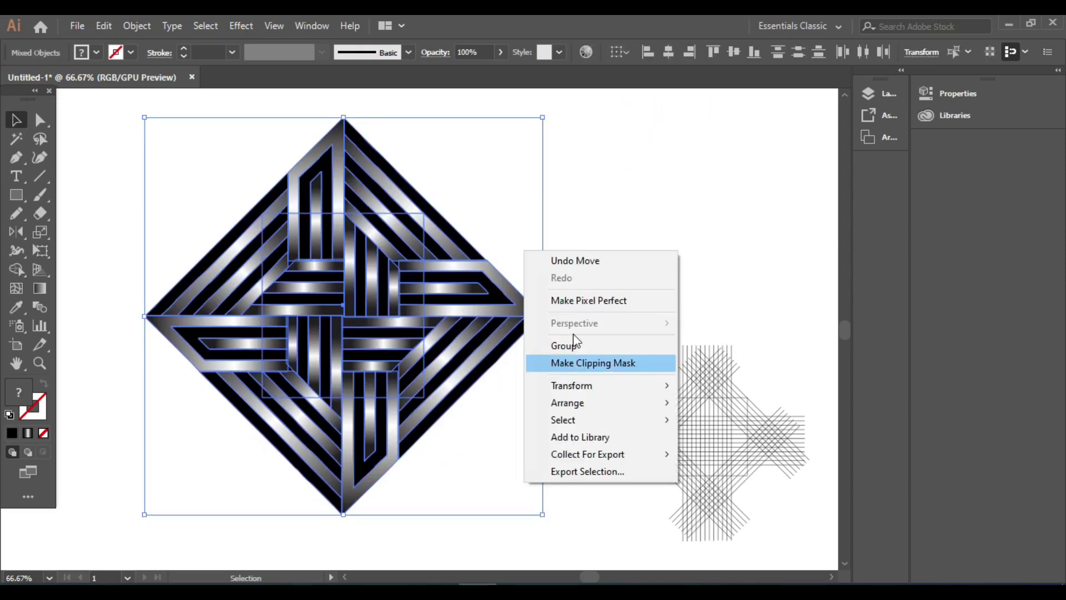
pyautogui.click(572, 343)
pyautogui.click(625, 304)
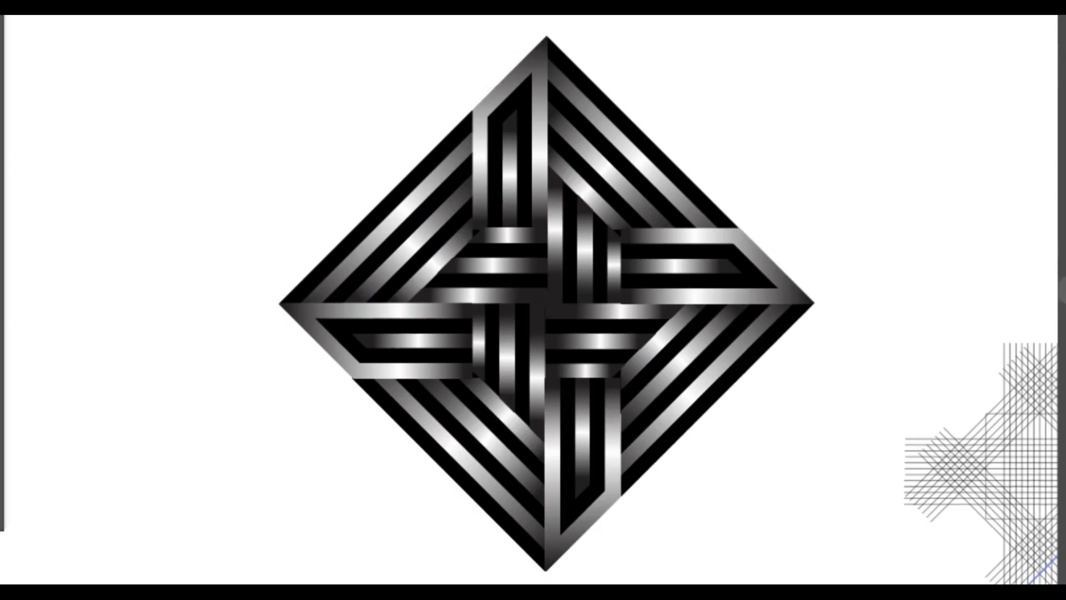